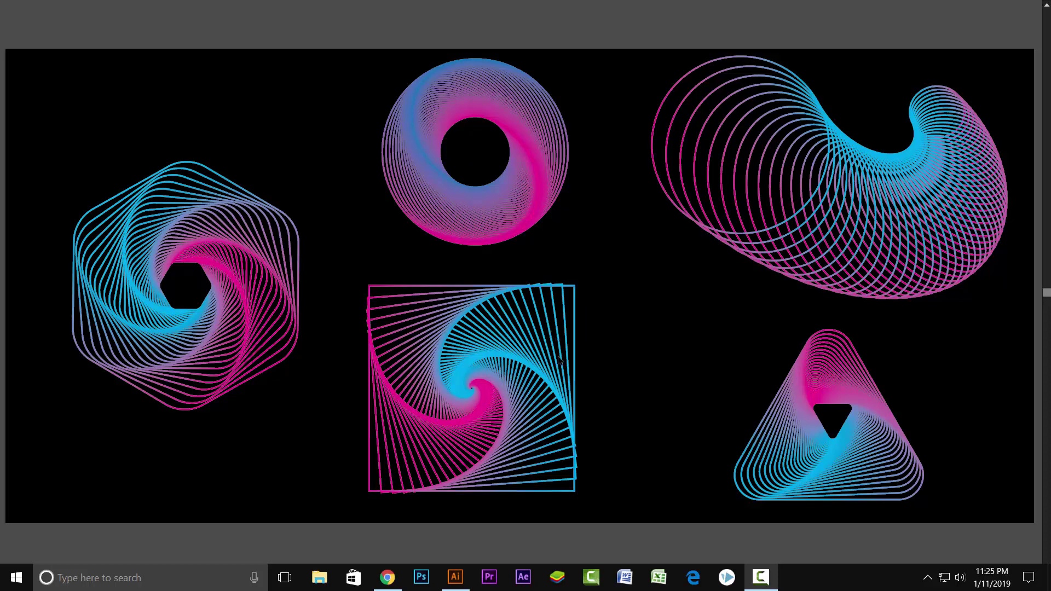
Step: Preview the finished gradient spiral artwork, then switch to YouTube Studio in the browser
{"action": "scroll", "coordinate": [560, 361], "scroll_direction": "up", "scroll_amount": 1}
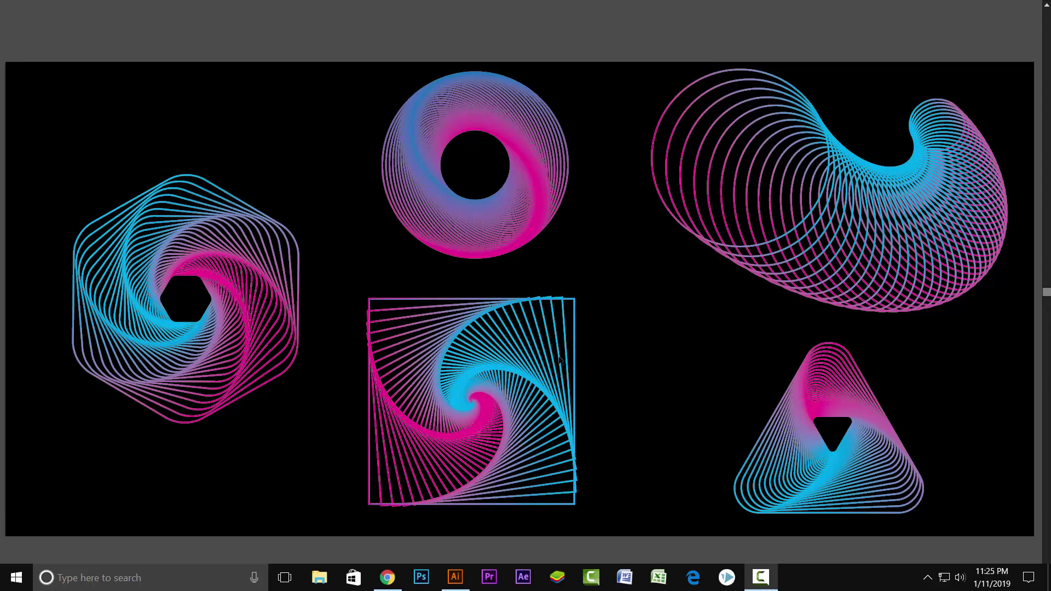
{"action": "left_click", "coordinate": [389, 580]}
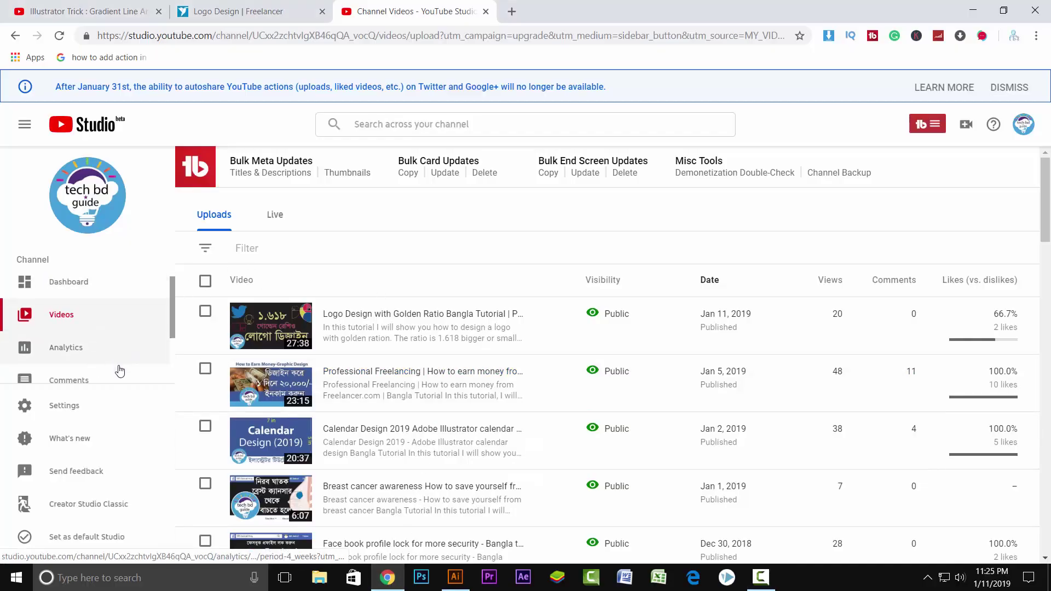
Step: Open the channel's Playlists page and scroll through the list of playlists
{"action": "scroll", "coordinate": [117, 361], "scroll_direction": "down", "scroll_amount": 2}
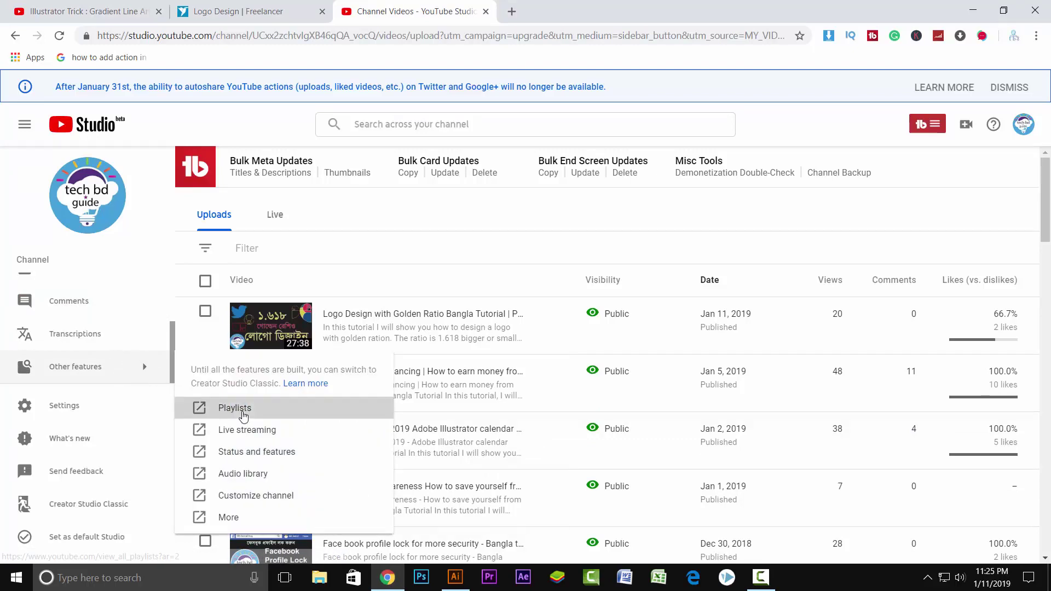
{"action": "left_click", "coordinate": [245, 412]}
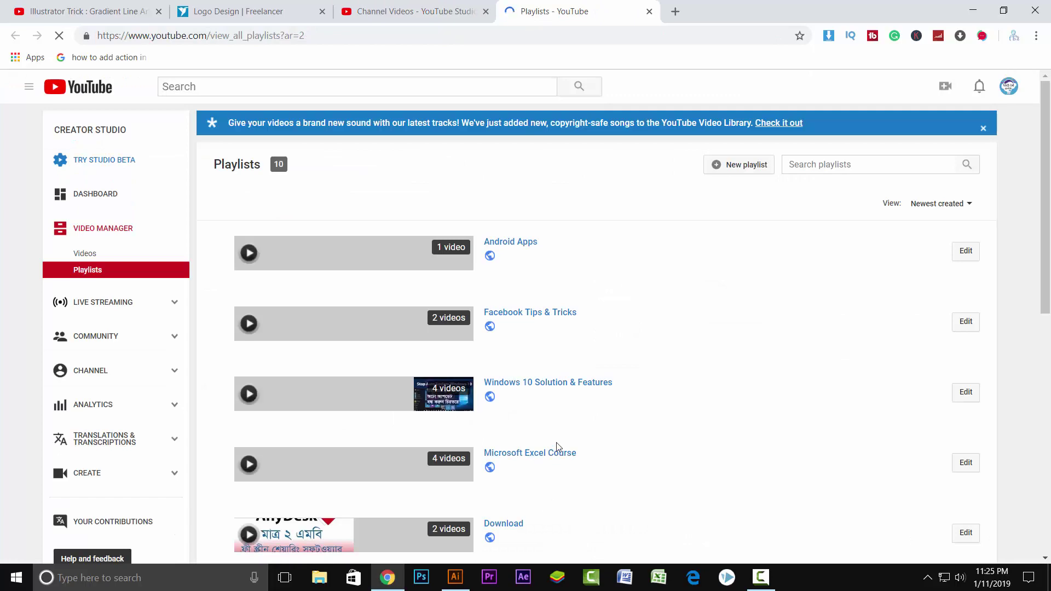
{"action": "scroll", "coordinate": [669, 435], "scroll_direction": "down", "scroll_amount": 2}
{"action": "scroll", "coordinate": [669, 436], "scroll_direction": "down", "scroll_amount": 2}
{"action": "scroll", "coordinate": [669, 436], "scroll_direction": "down", "scroll_amount": 1}
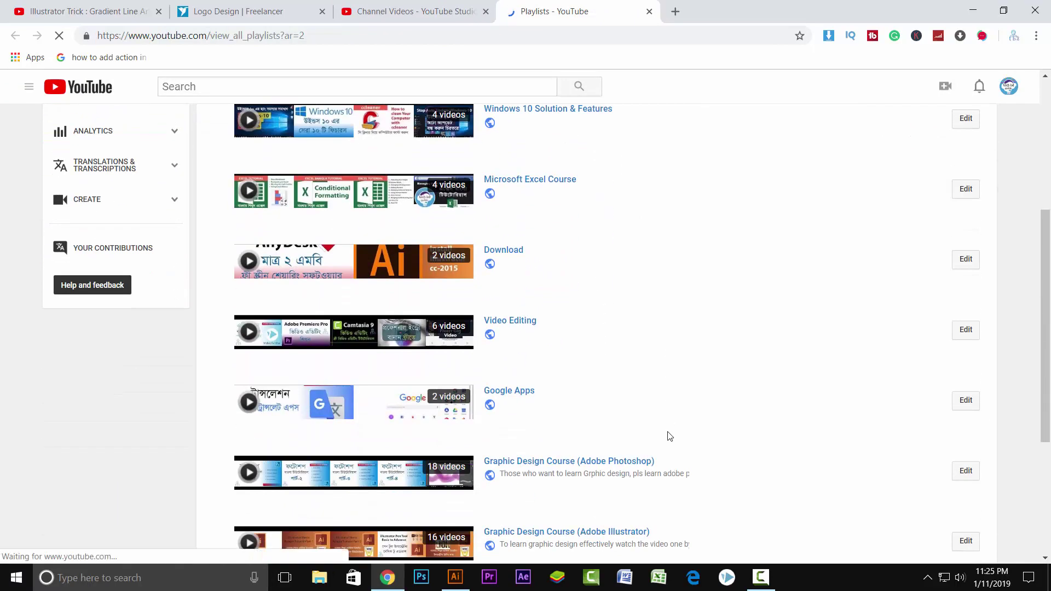
{"action": "scroll", "coordinate": [668, 435], "scroll_direction": "down", "scroll_amount": 1}
{"action": "scroll", "coordinate": [669, 436], "scroll_direction": "down", "scroll_amount": 3}
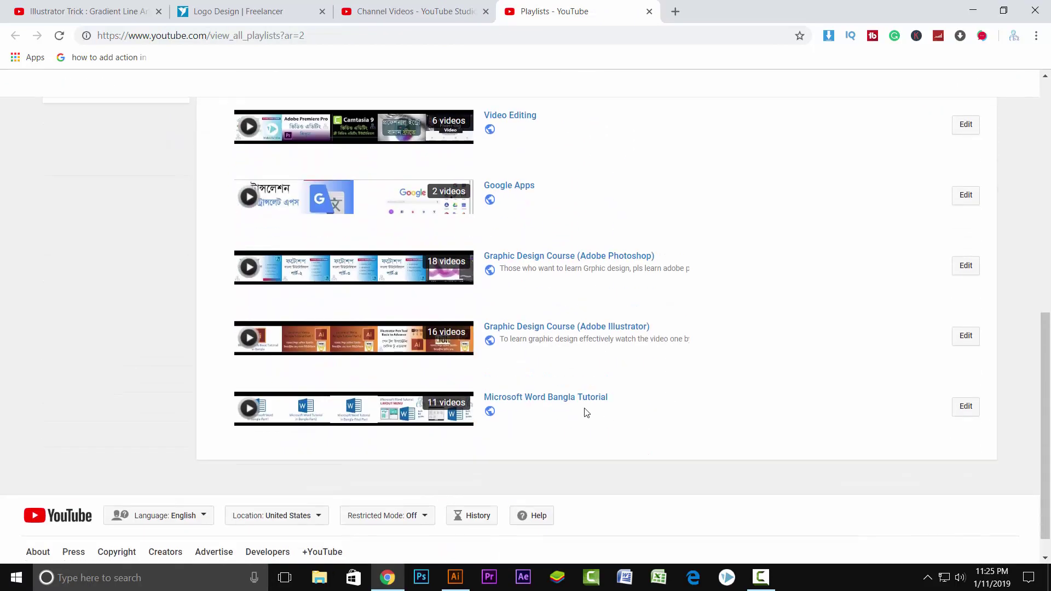
Step: Open the 16-video 'Graphic Design Course (Adobe Illustrator)' playlist in its own tab
{"action": "left_click", "coordinate": [598, 332]}
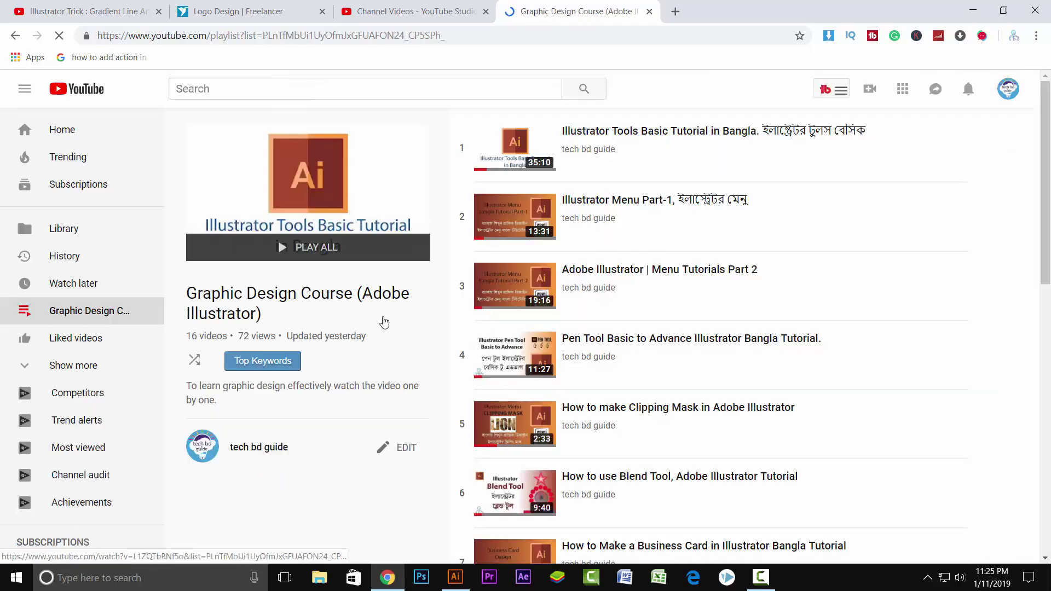
{"action": "scroll", "coordinate": [755, 329], "scroll_direction": "down", "scroll_amount": 7}
{"action": "scroll", "coordinate": [763, 373], "scroll_direction": "down", "scroll_amount": 4}
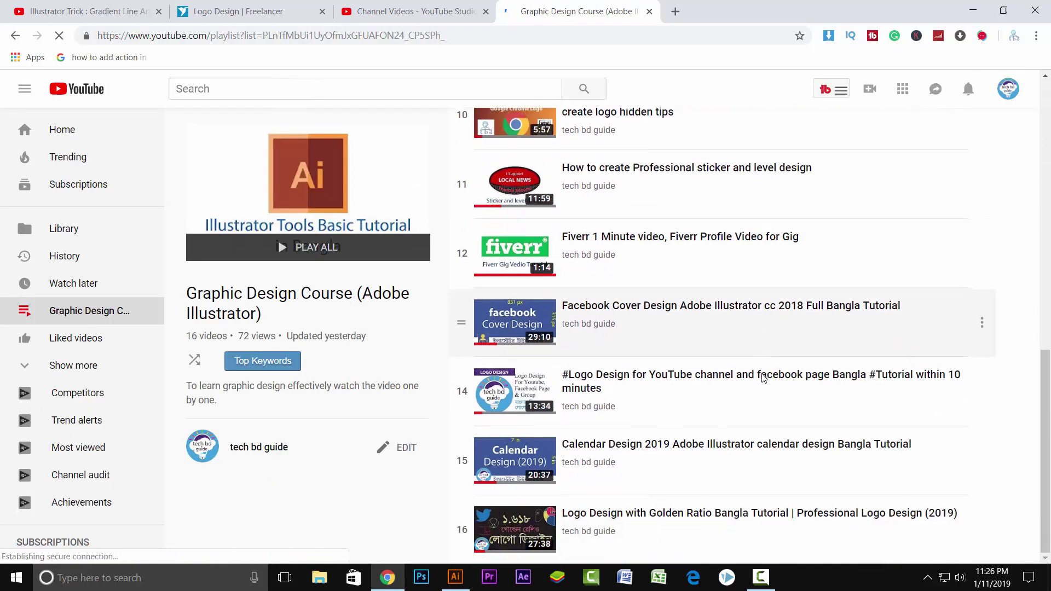
{"action": "scroll", "coordinate": [761, 379], "scroll_direction": "up", "scroll_amount": 3}
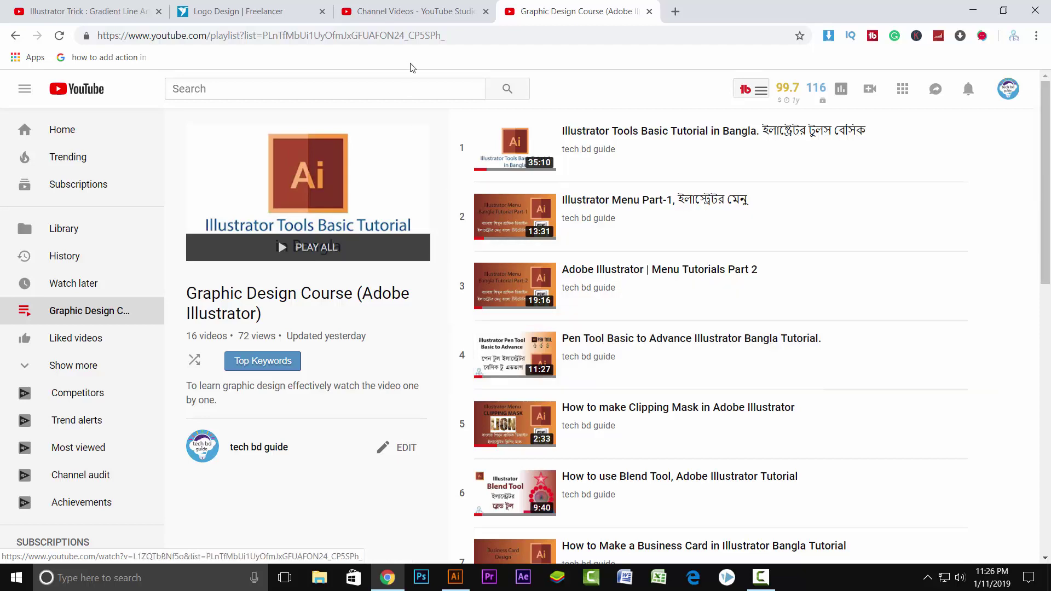
{"action": "left_click", "coordinate": [426, 12]}
{"action": "left_click", "coordinate": [538, 12]}
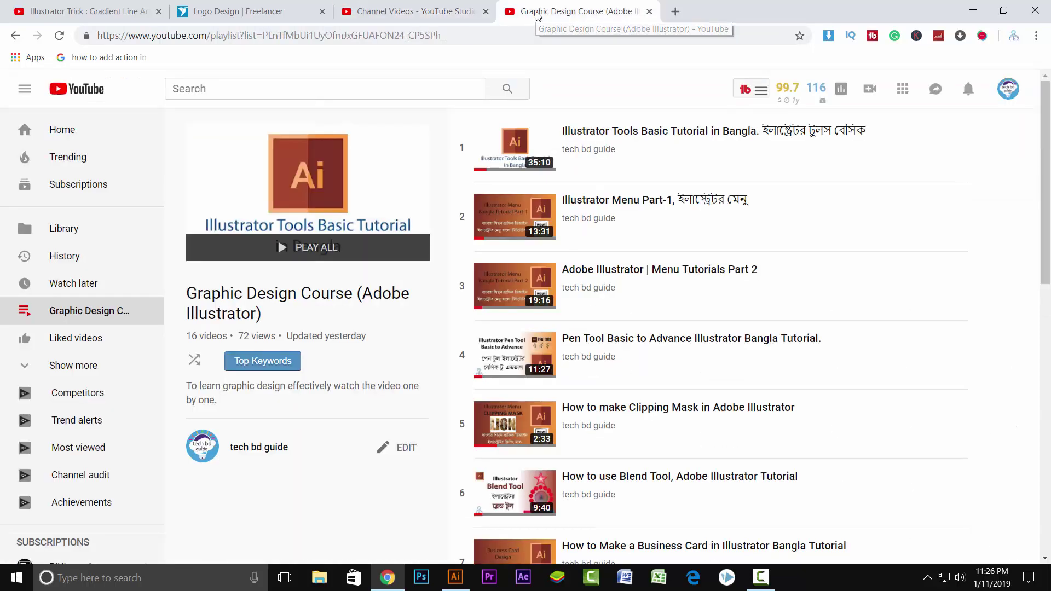
Step: Back in Illustrator, exit full screen and move all five spiral artworks left of the artboard
{"action": "left_click", "coordinate": [455, 577]}
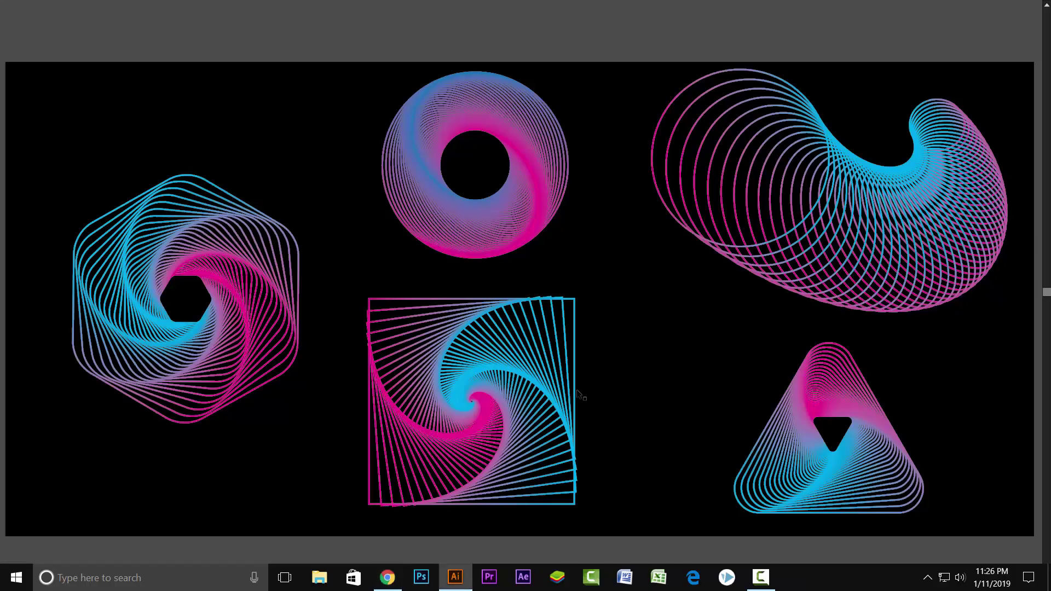
{"action": "scroll", "coordinate": [606, 302], "scroll_direction": "down", "scroll_amount": 3}
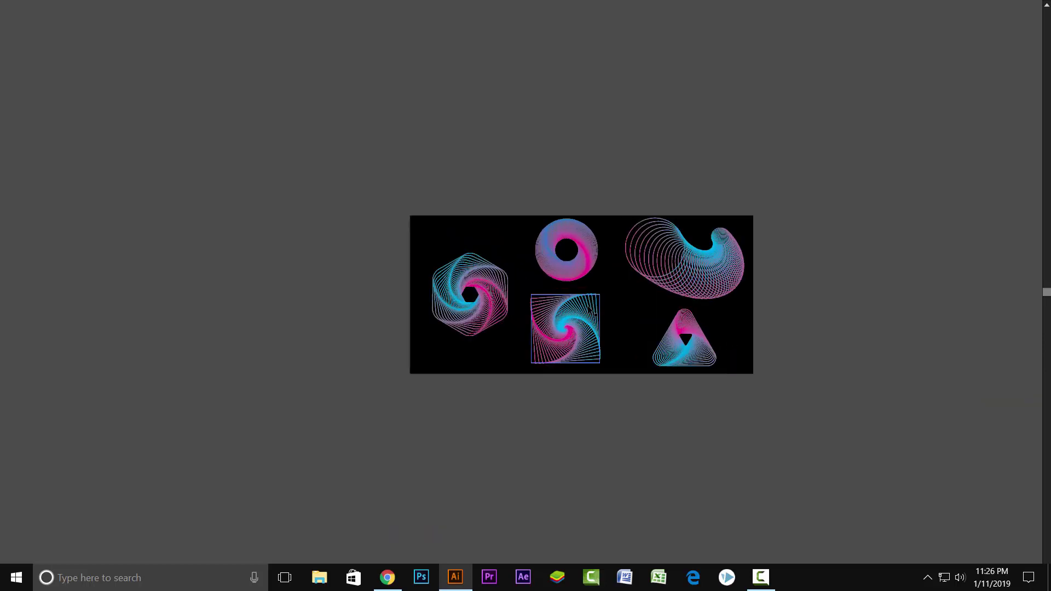
{"action": "key", "text": "f"}
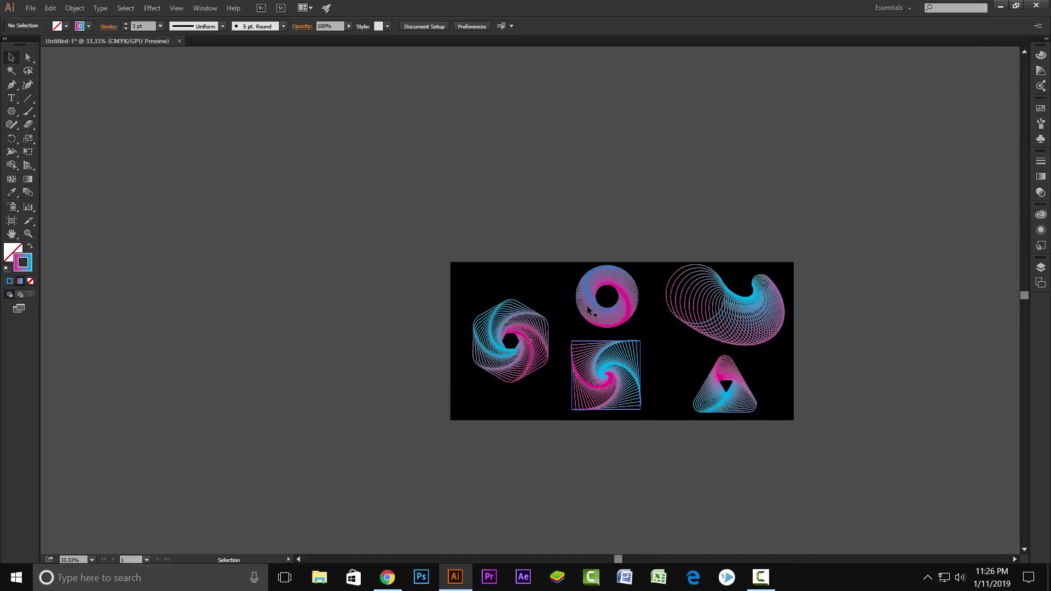
{"action": "left_click_drag", "start_coordinate": [487, 259], "coordinate": [747, 426]}
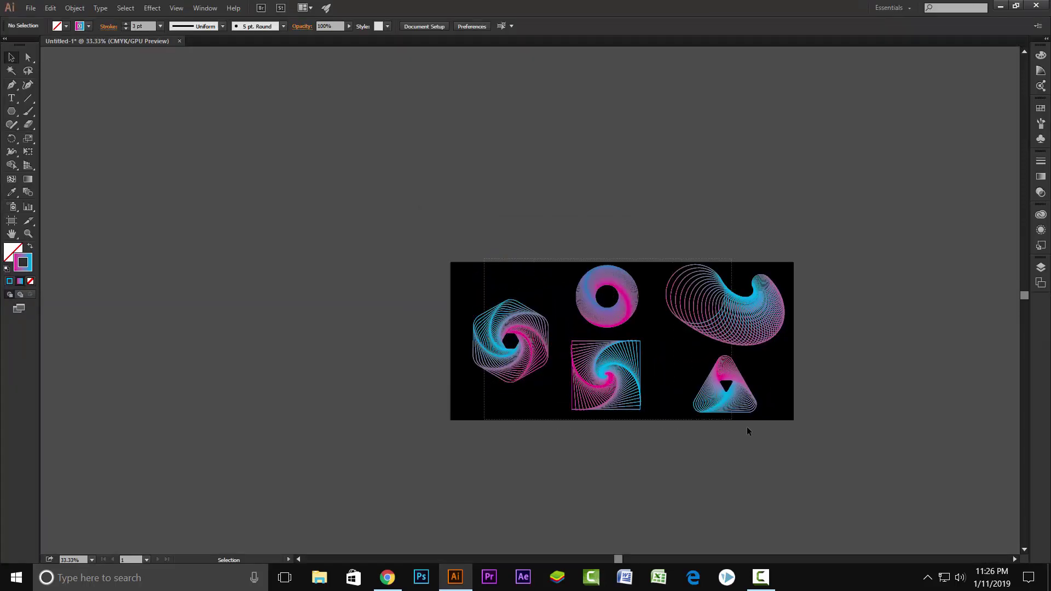
{"action": "mouse_move", "coordinate": [726, 332]}
{"action": "left_mouse_down"}
{"action": "mouse_move", "coordinate": [396, 296]}
{"action": "mouse_move", "coordinate": [404, 280]}
{"action": "left_mouse_up"}
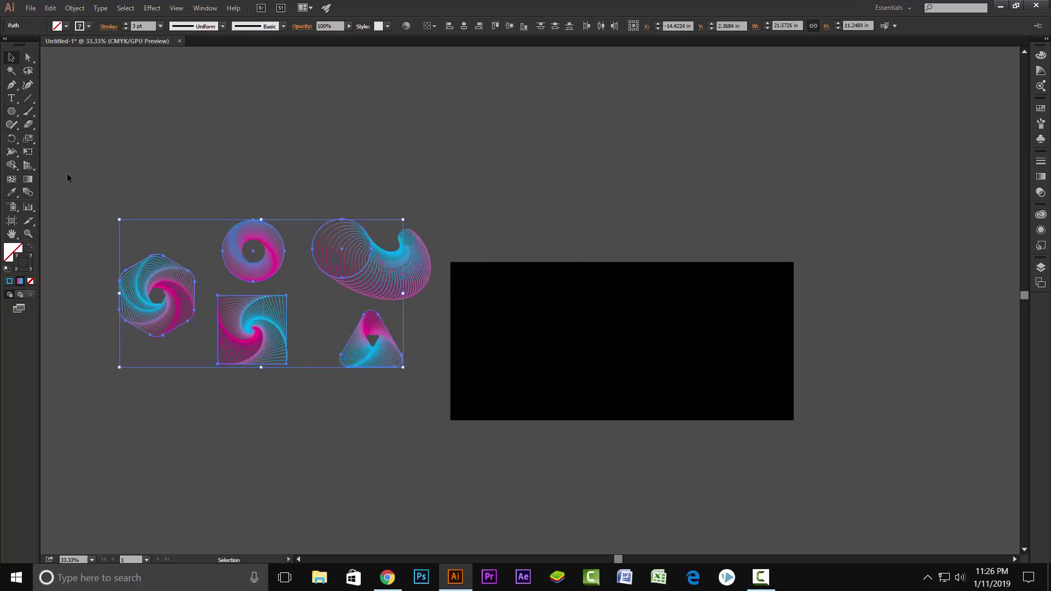
Step: Draw a large circle in the artboard centre with the Ellipse tool
{"action": "right_click", "coordinate": [16, 113]}
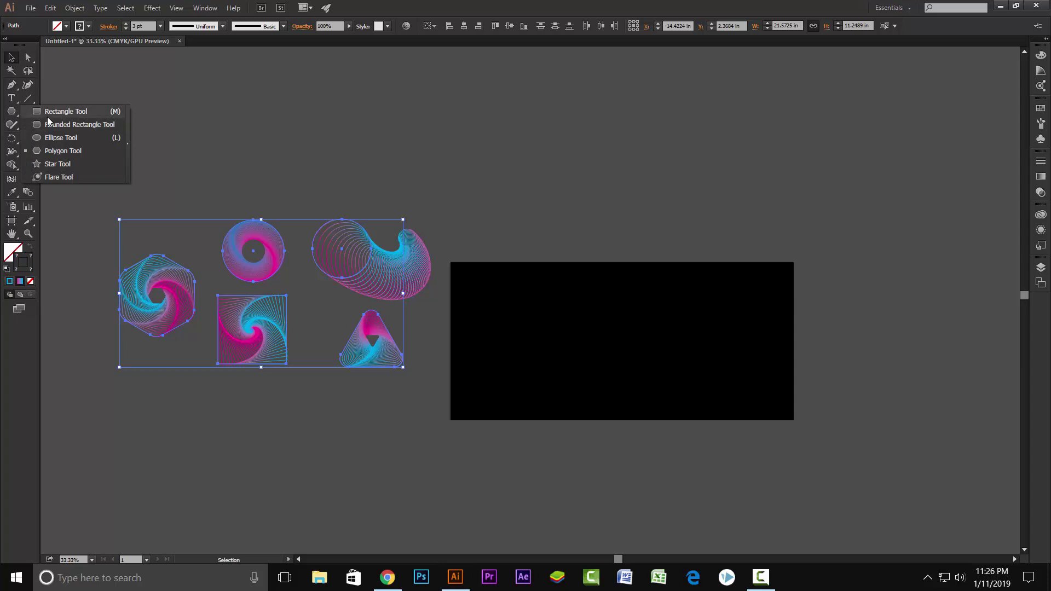
{"action": "left_click", "coordinate": [52, 137]}
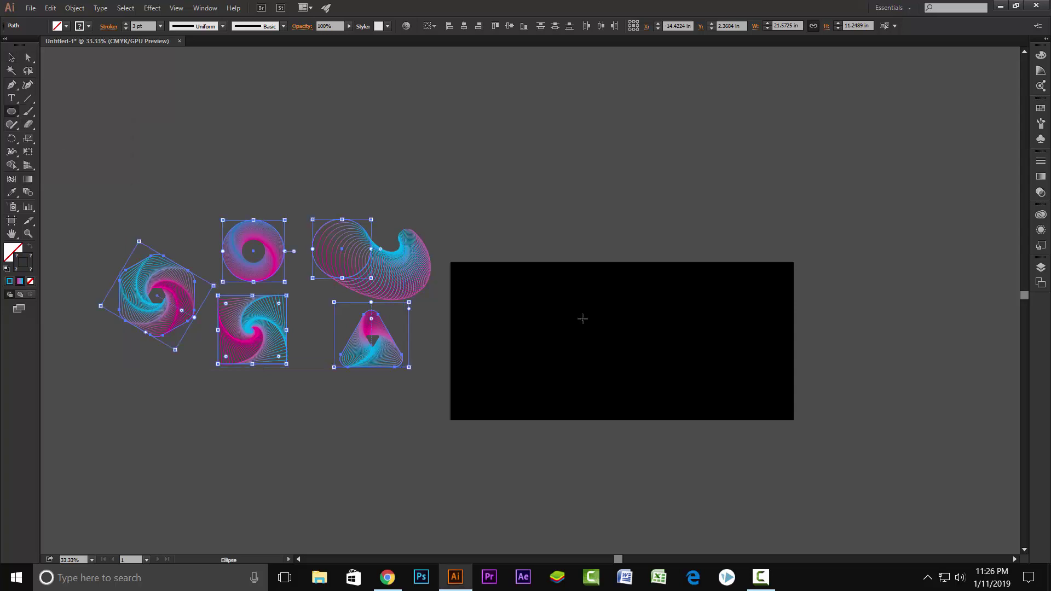
{"action": "scroll", "coordinate": [638, 347], "scroll_direction": "up", "scroll_amount": 2}
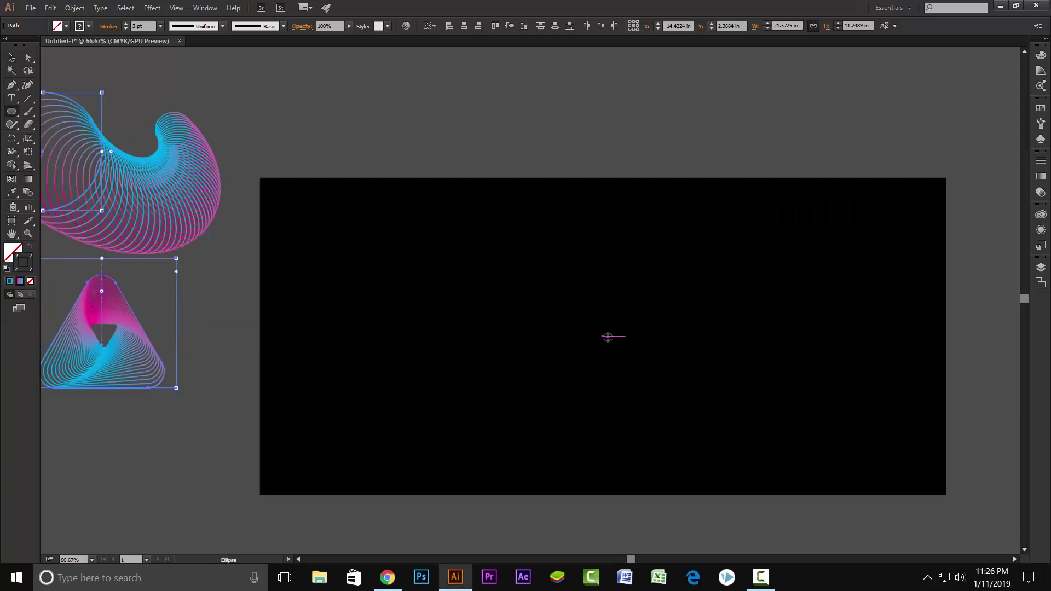
{"action": "left_click_drag", "start_coordinate": [608, 336], "coordinate": [693, 441]}
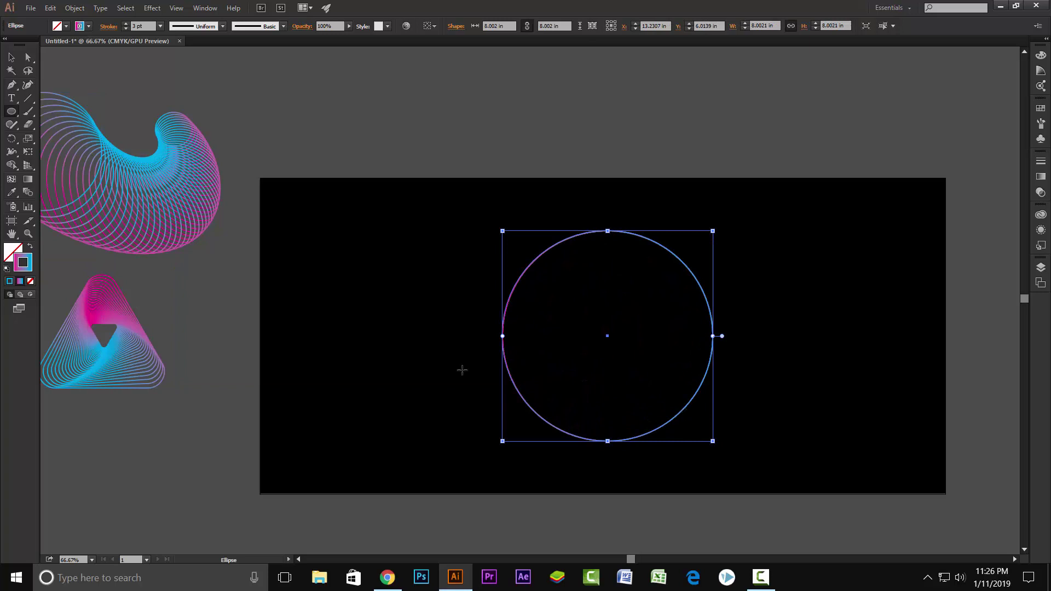
Step: Make the circle's left gradient stop magenta so the stroke runs magenta to cyan
{"action": "left_click", "coordinate": [1039, 178]}
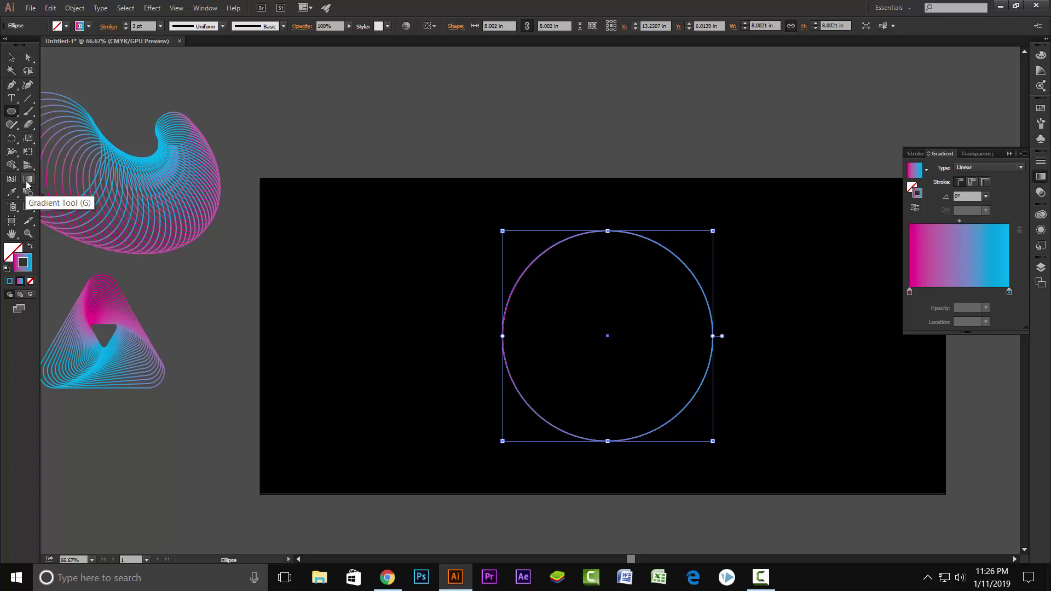
{"action": "double_click", "coordinate": [1010, 292]}
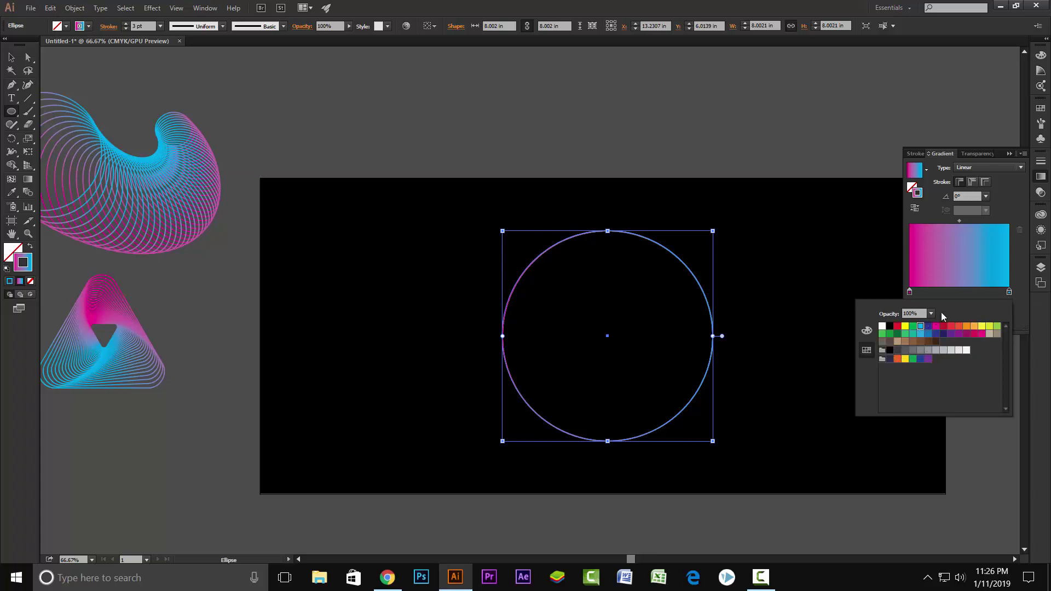
{"action": "left_click", "coordinate": [910, 292]}
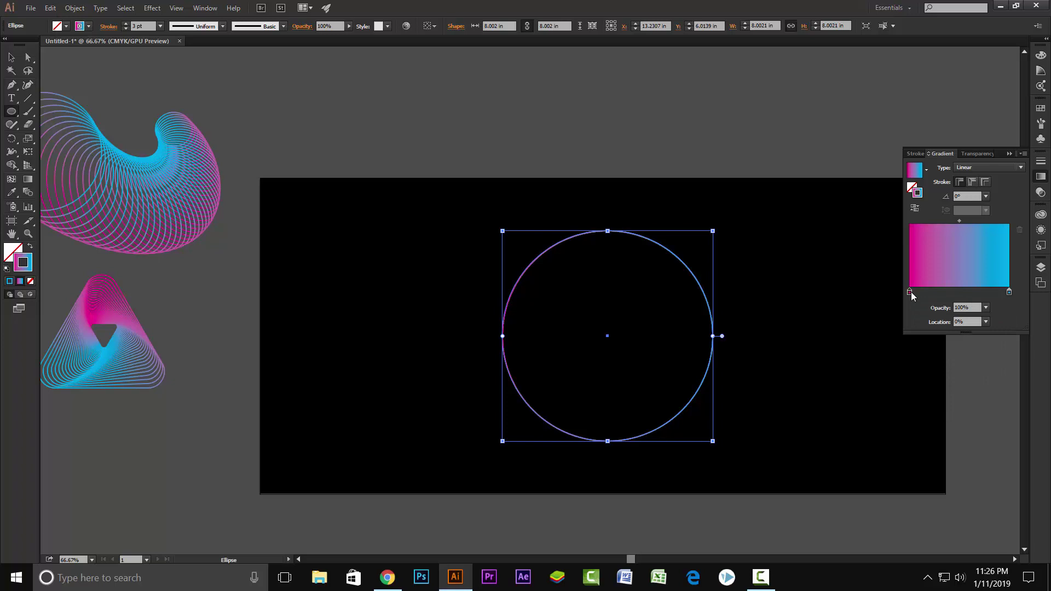
{"action": "double_click", "coordinate": [909, 292]}
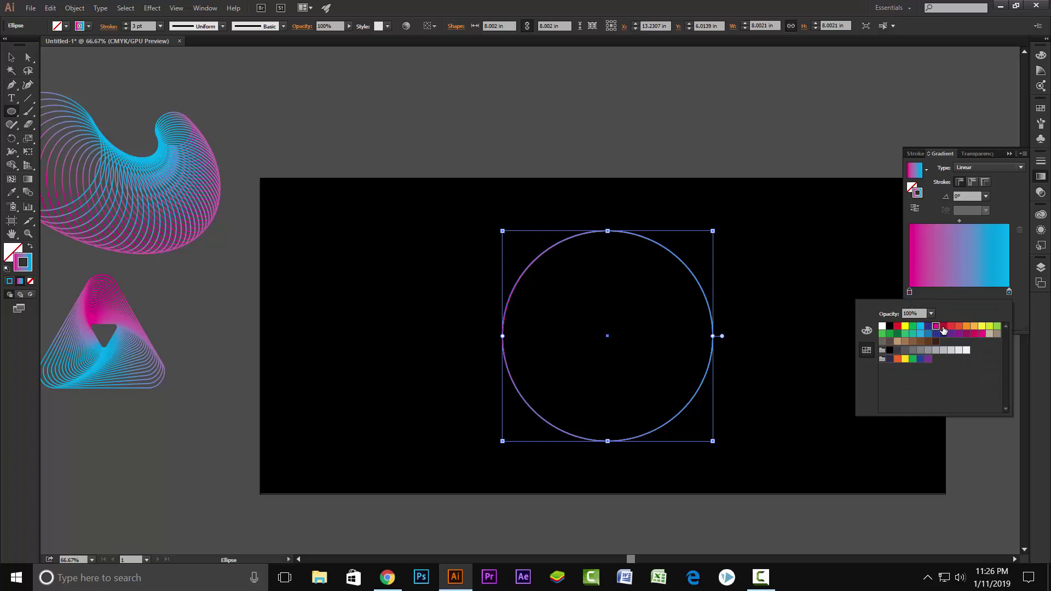
{"action": "left_click", "coordinate": [983, 336]}
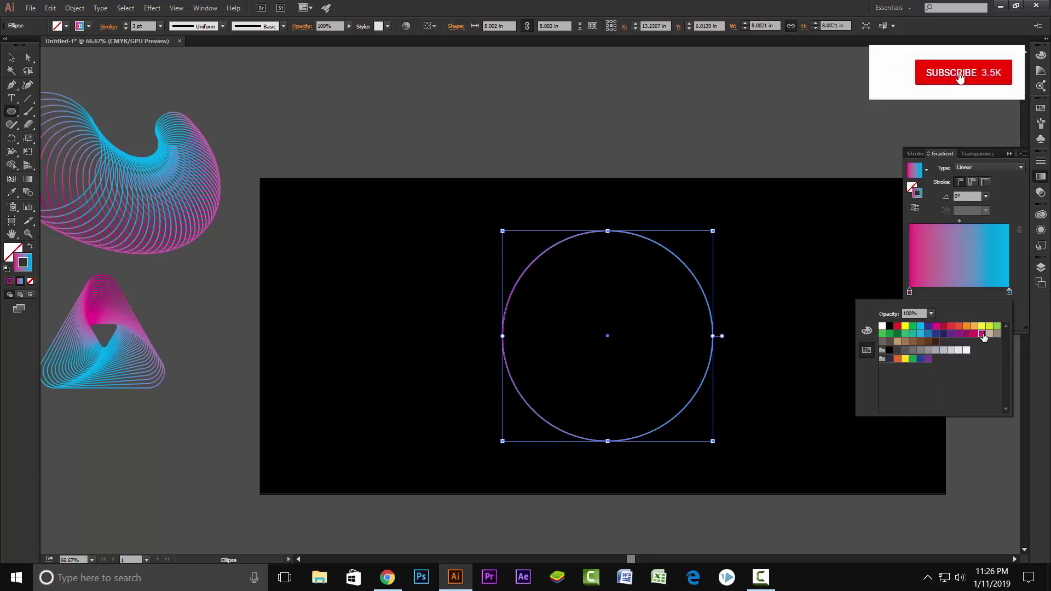
{"action": "left_click", "coordinate": [936, 327]}
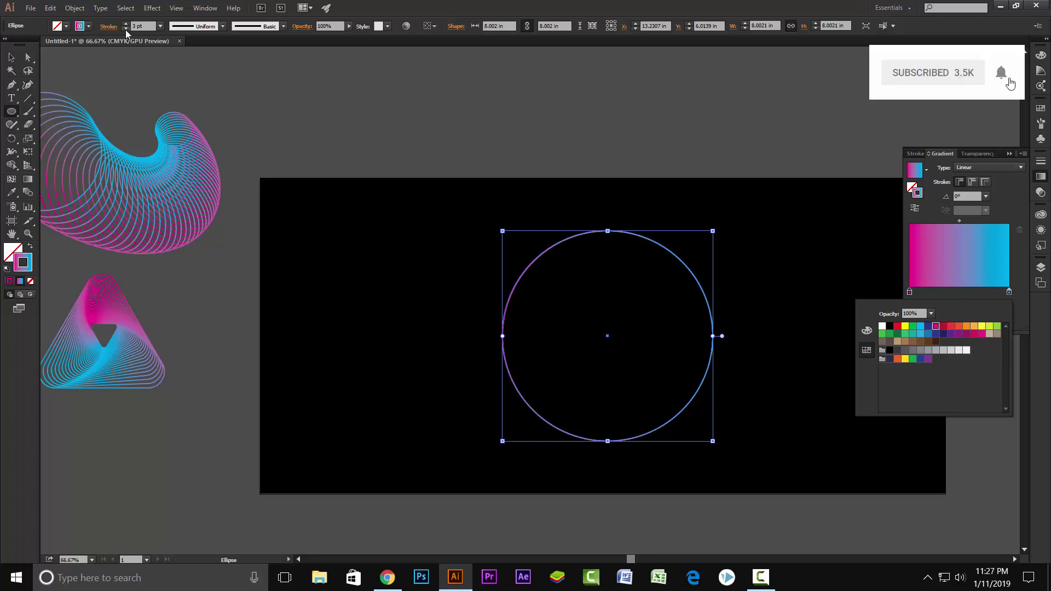
{"action": "key", "text": "Escape"}
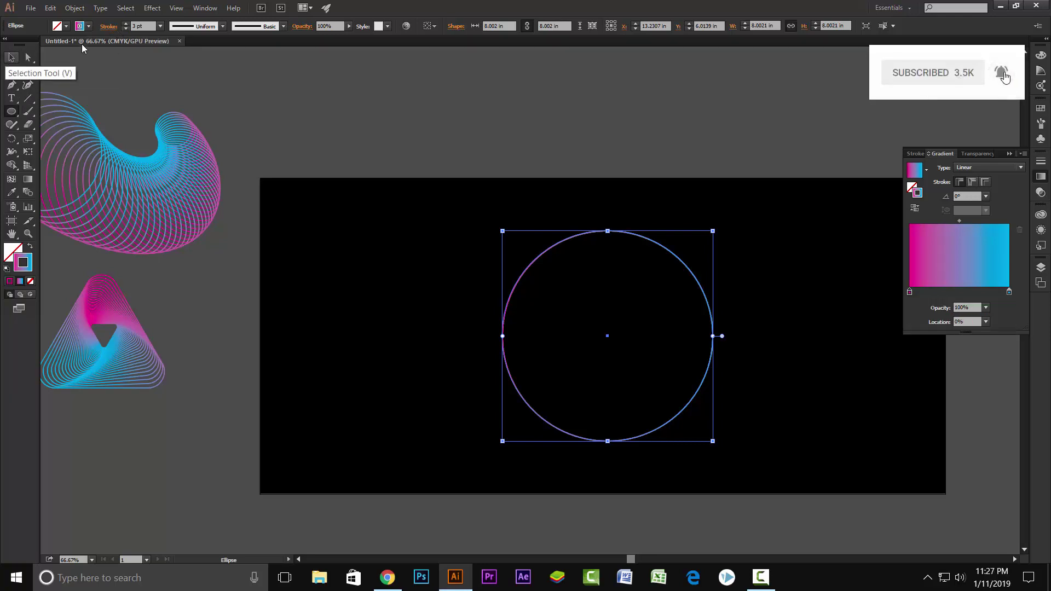
{"action": "left_click", "coordinate": [153, 9]}
{"action": "mouse_move", "coordinate": [194, 128]}
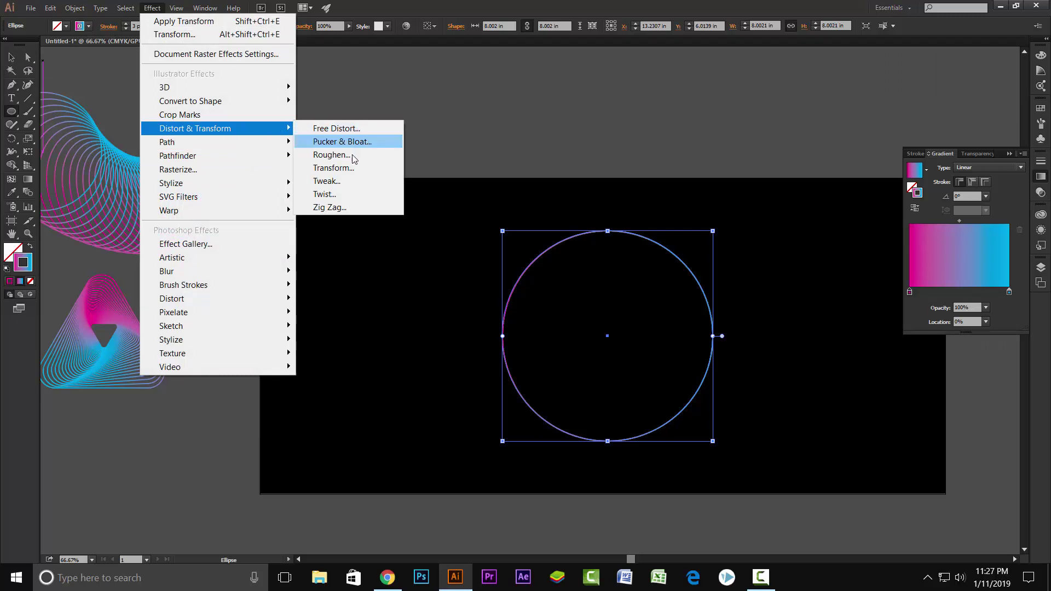
Step: Add a Transform effect with 96% horizontal scale and 4° rotation, with Preview on
{"action": "left_click", "coordinate": [354, 169]}
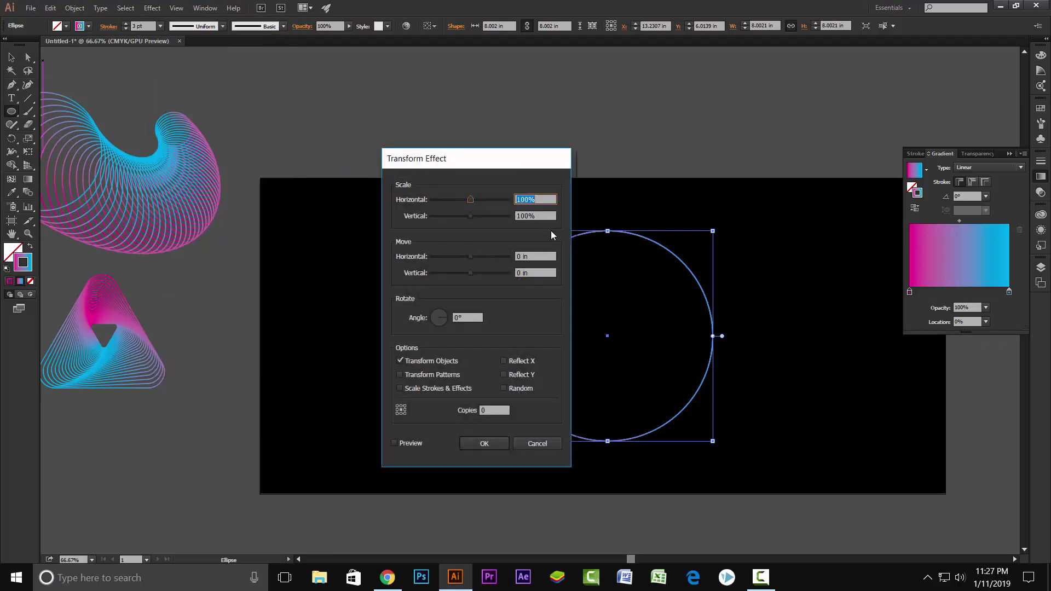
{"action": "left_click_drag", "start_coordinate": [535, 167], "coordinate": [428, 169]}
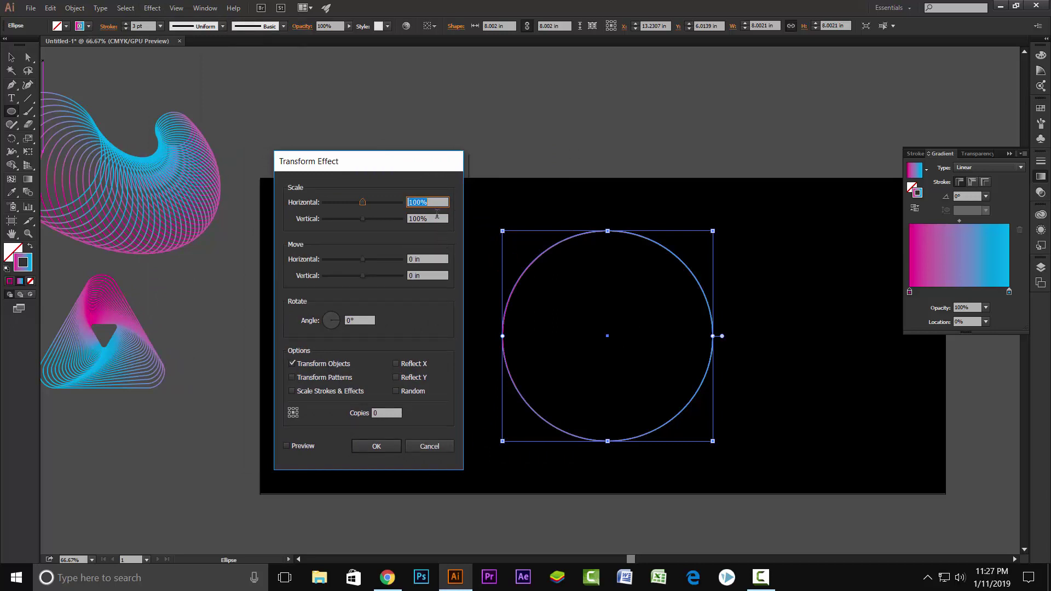
{"action": "key", "text": "Down"}
{"action": "key", "text": "Down"}
{"action": "key", "text": "Up"}
{"action": "left_click", "coordinate": [305, 445]}
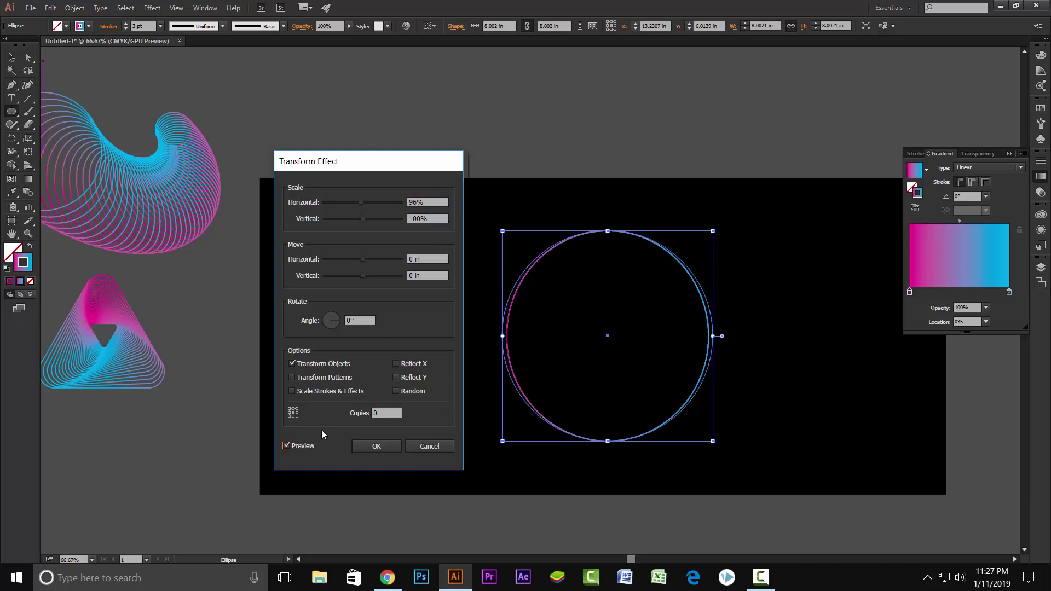
{"action": "left_click", "coordinate": [360, 319]}
{"action": "type", "text": "4"}
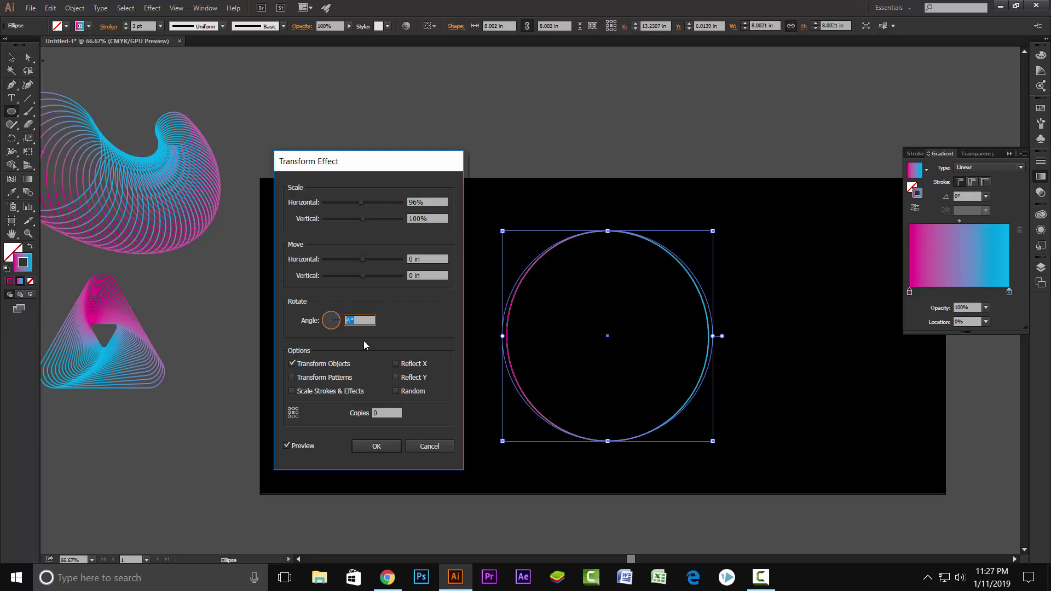
Step: Raise the Transform effect's copies count step by step to 46
{"action": "left_click", "coordinate": [387, 413]}
{"action": "key", "text": "Up"}
{"action": "key", "text": "Up"}
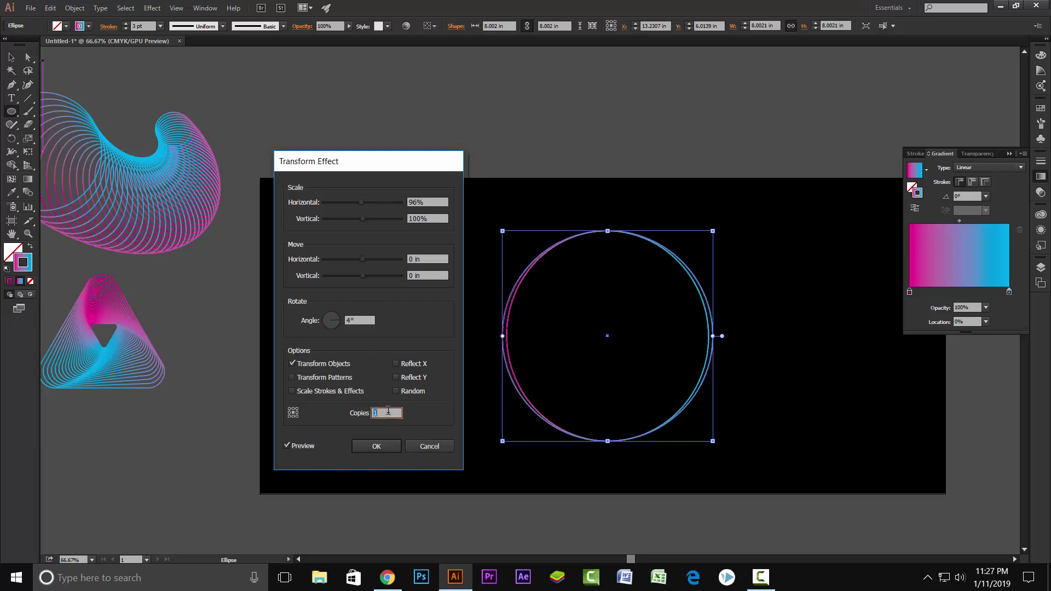
{"action": "key", "text": "Up"}
{"action": "key", "text": "Up"}
{"action": "key", "text": "Up"}
{"action": "key", "text": "Up"}
{"action": "key", "text": "Up"}
{"action": "key", "text": "Up"}
{"action": "key", "text": "Up"}
{"action": "key", "text": "Up"}
{"action": "key", "text": "Up"}
{"action": "key", "text": "Up"}
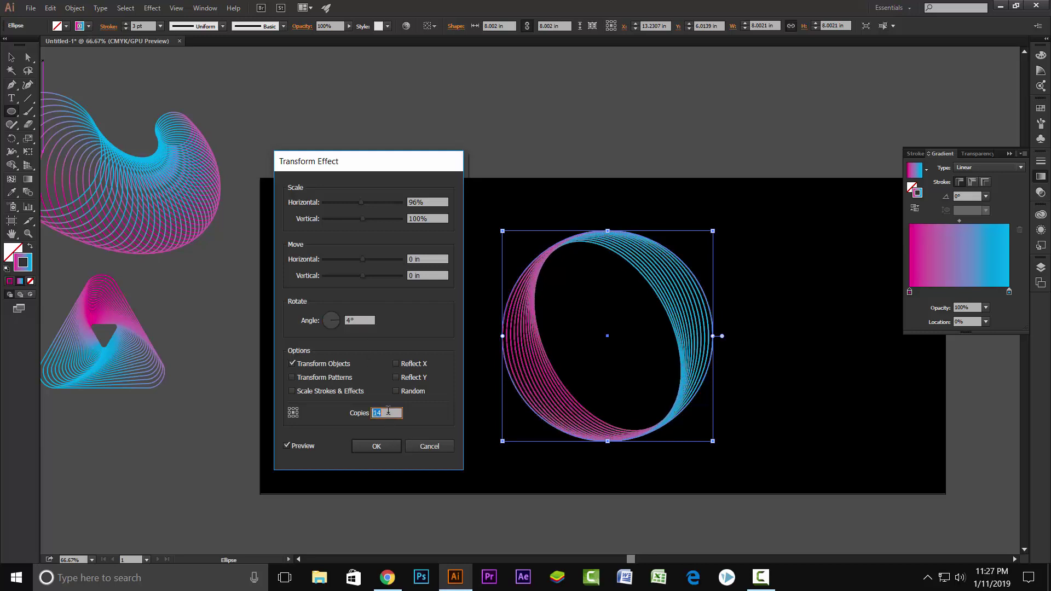
{"action": "key", "text": "Up"}
{"action": "key", "text": "Up"}
{"action": "key", "text": "Up"}
{"action": "key", "text": "Up"}
{"action": "key", "text": "Up"}
{"action": "key", "text": "Up"}
{"action": "key", "text": "Up"}
{"action": "key", "text": "Up"}
{"action": "key", "text": "Up"}
{"action": "key", "text": "Up"}
{"action": "key", "text": "Up"}
{"action": "key", "text": "Up"}
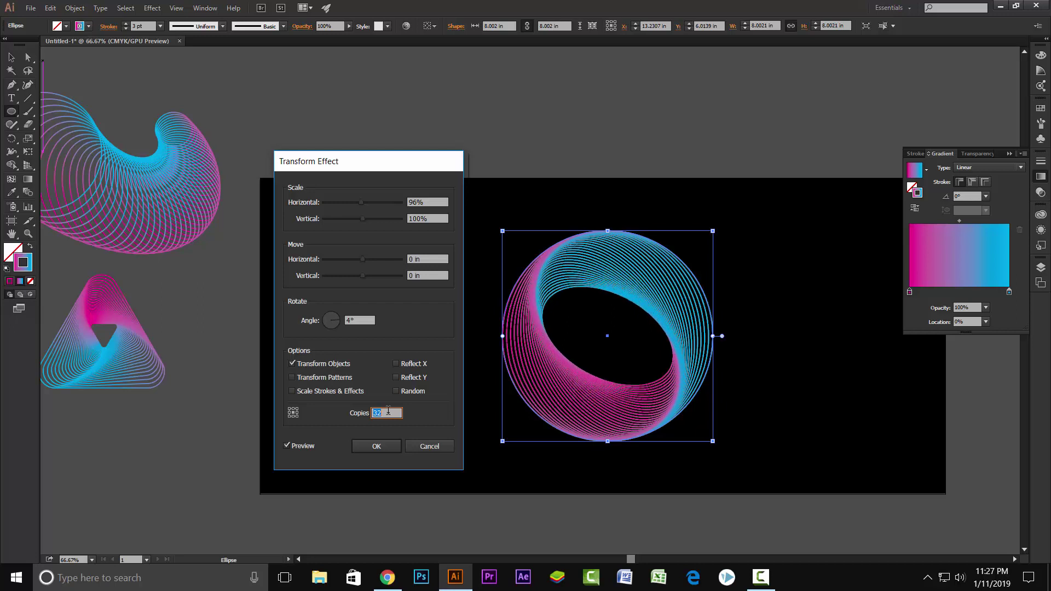
{"action": "key", "text": "Up"}
{"action": "key", "text": "Up"}
{"action": "key", "text": "Up"}
{"action": "key", "text": "Up"}
{"action": "key", "text": "Up"}
{"action": "key", "text": "Up"}
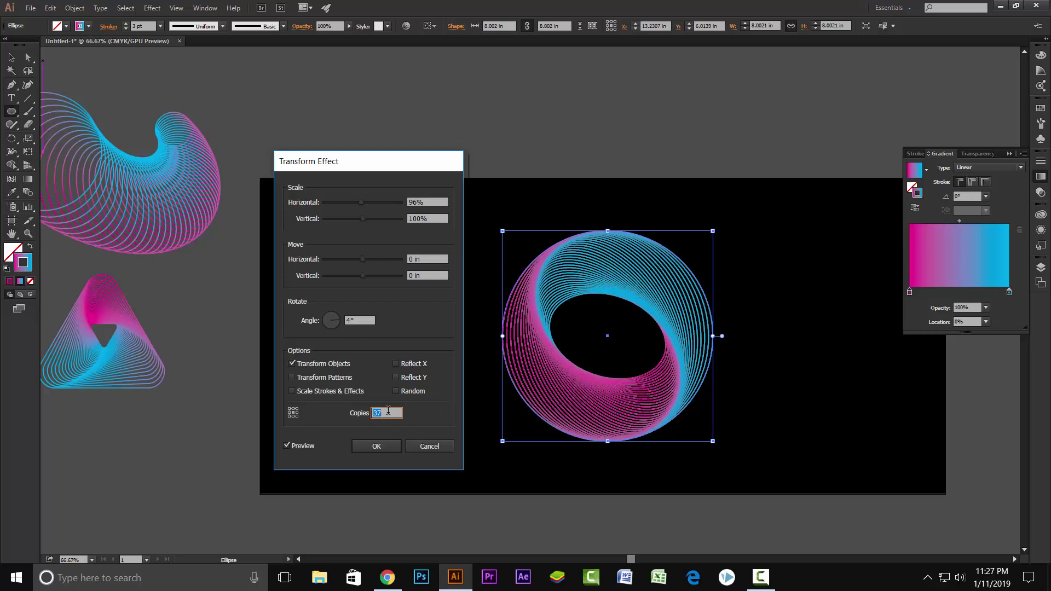
{"action": "key", "text": "Up"}
{"action": "key", "text": "Up"}
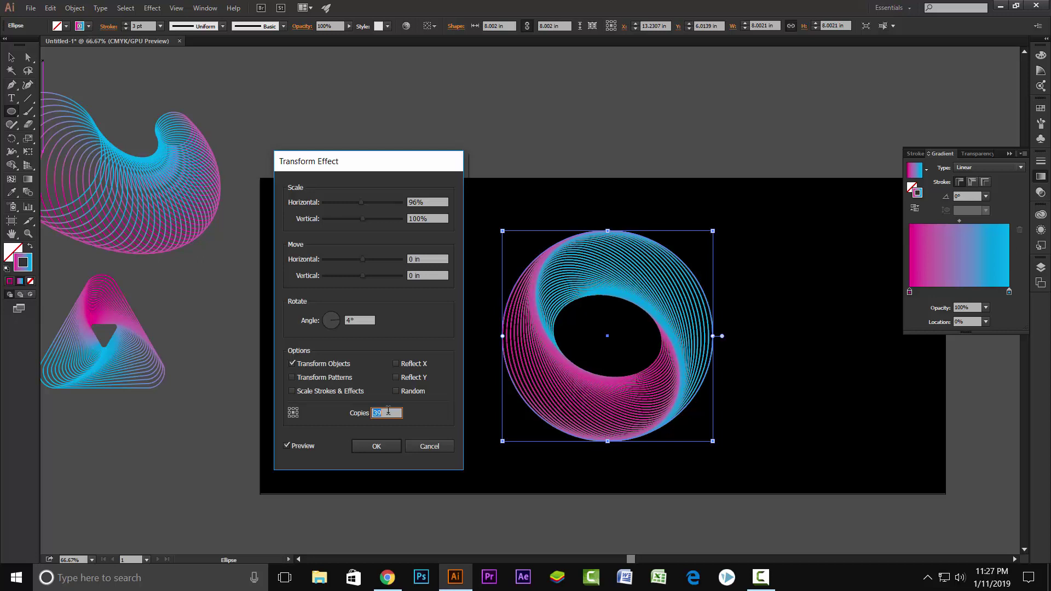
{"action": "key", "text": "Up"}
{"action": "key", "text": "Up"}
{"action": "key", "text": "Up"}
{"action": "key", "text": "Up"}
{"action": "key", "text": "Up"}
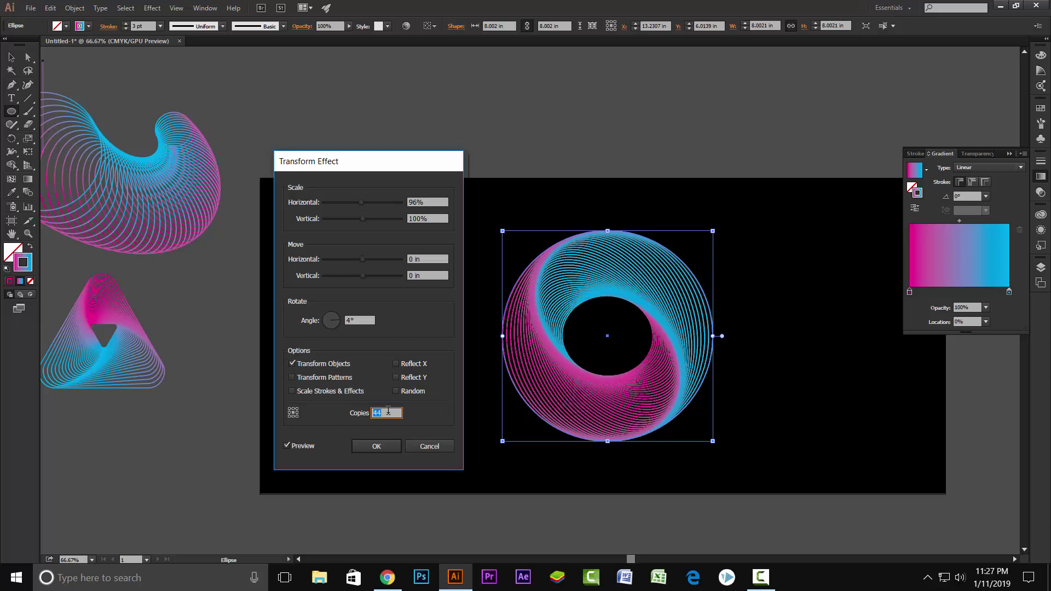
{"action": "key", "text": "Up"}
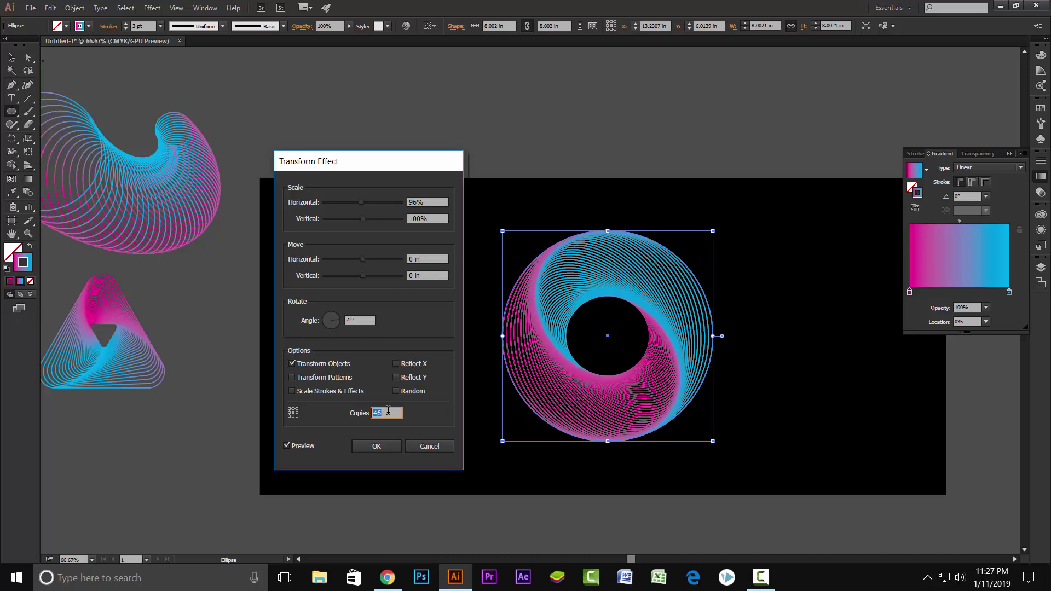
{"action": "key", "text": "Up"}
Step: Apply the Transform effect and set the ring's gradient angle to -90°
{"action": "left_click", "coordinate": [377, 447]}
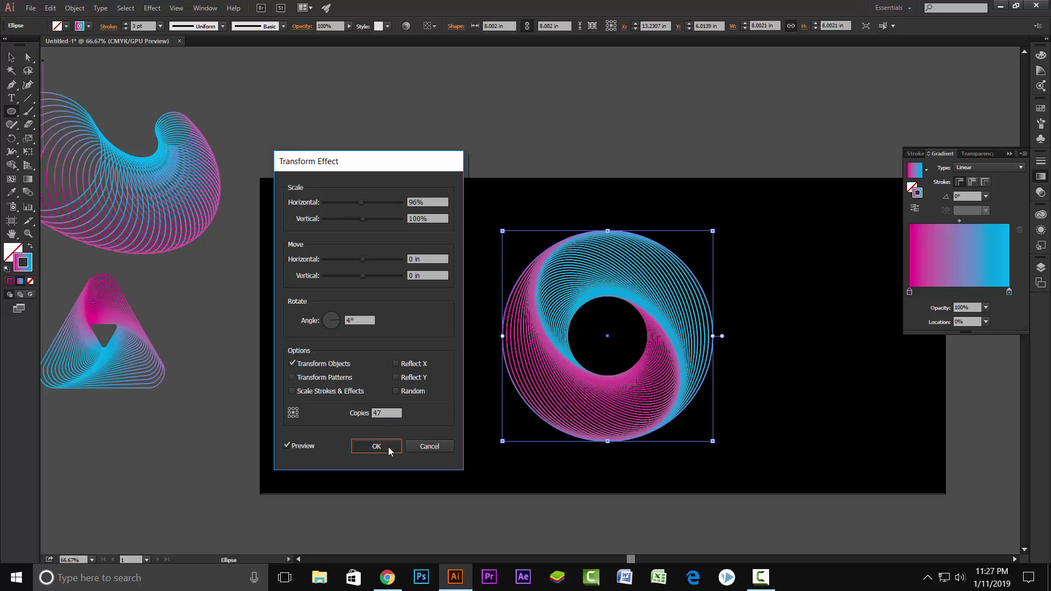
{"action": "double_click", "coordinate": [1008, 294]}
{"action": "left_click", "coordinate": [1010, 295]}
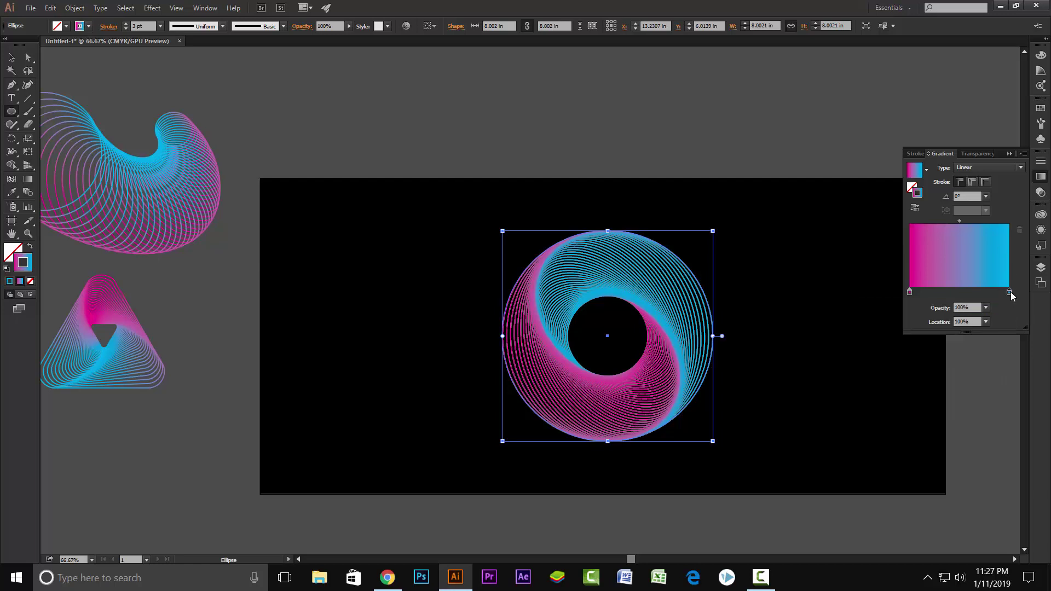
{"action": "left_click", "coordinate": [987, 198]}
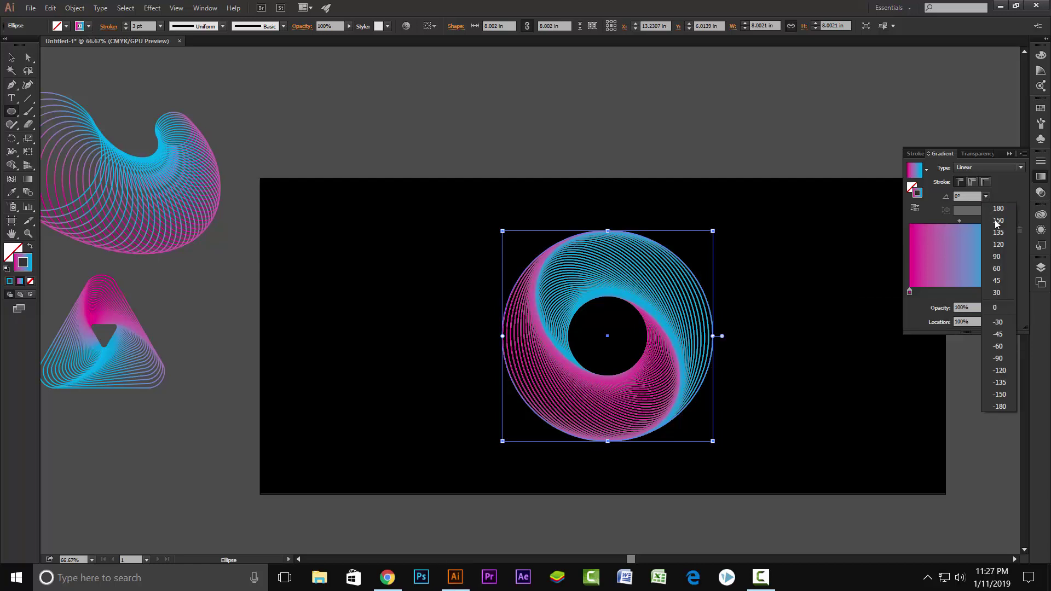
{"action": "left_click", "coordinate": [994, 221]}
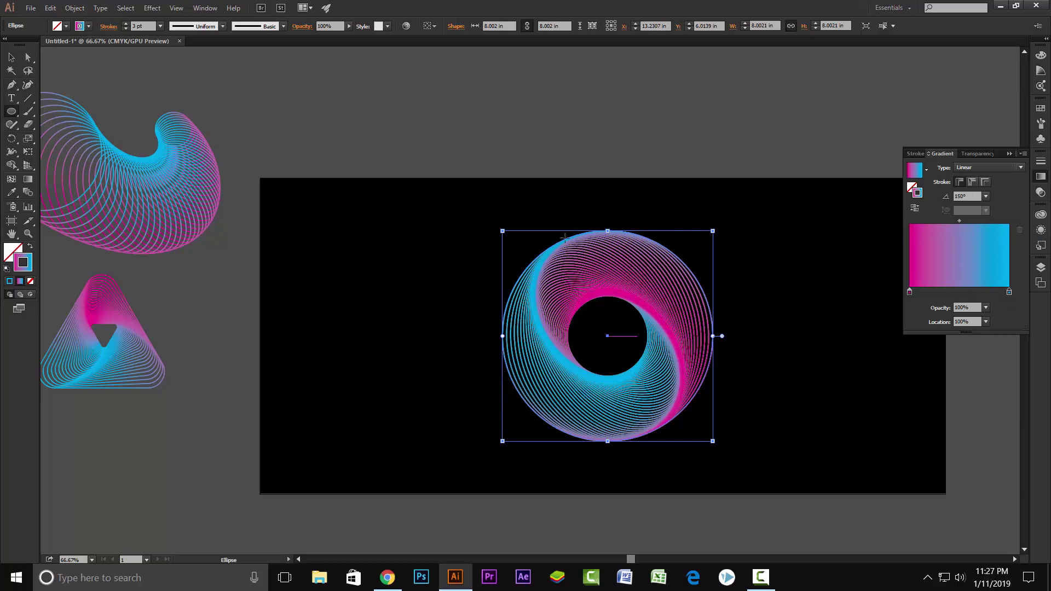
{"action": "scroll", "coordinate": [681, 359], "scroll_direction": "up", "scroll_amount": 2}
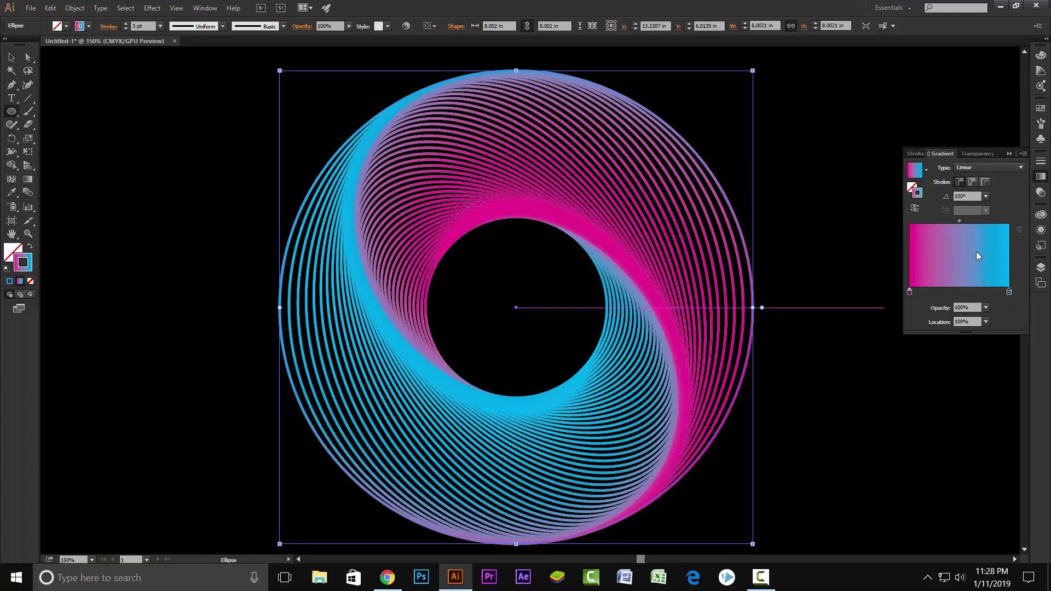
{"action": "left_click", "coordinate": [985, 196]}
{"action": "left_click", "coordinate": [1010, 256]}
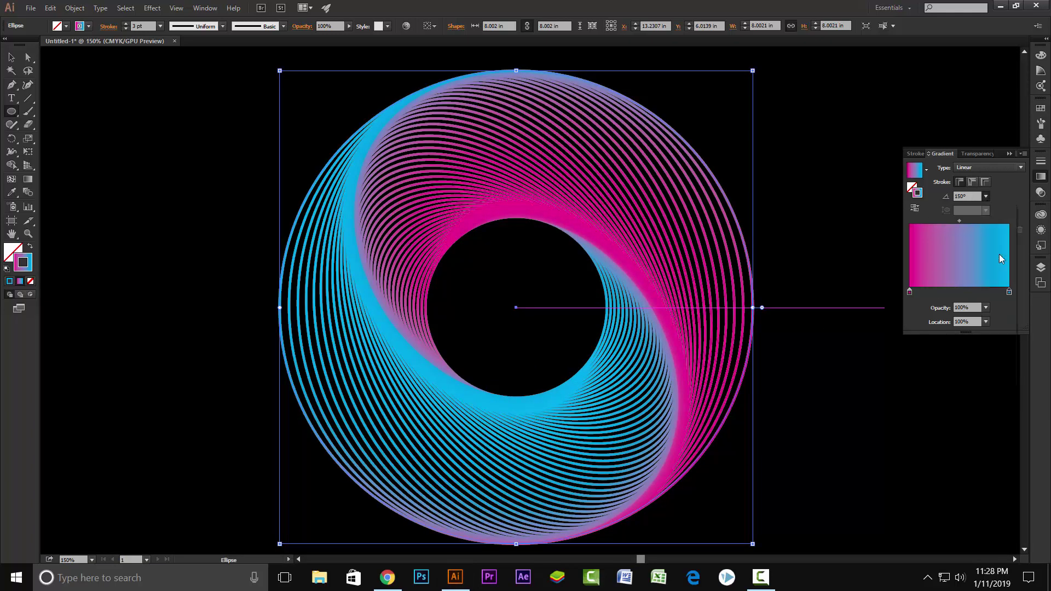
{"action": "left_click", "coordinate": [985, 197]}
{"action": "left_click", "coordinate": [998, 347]}
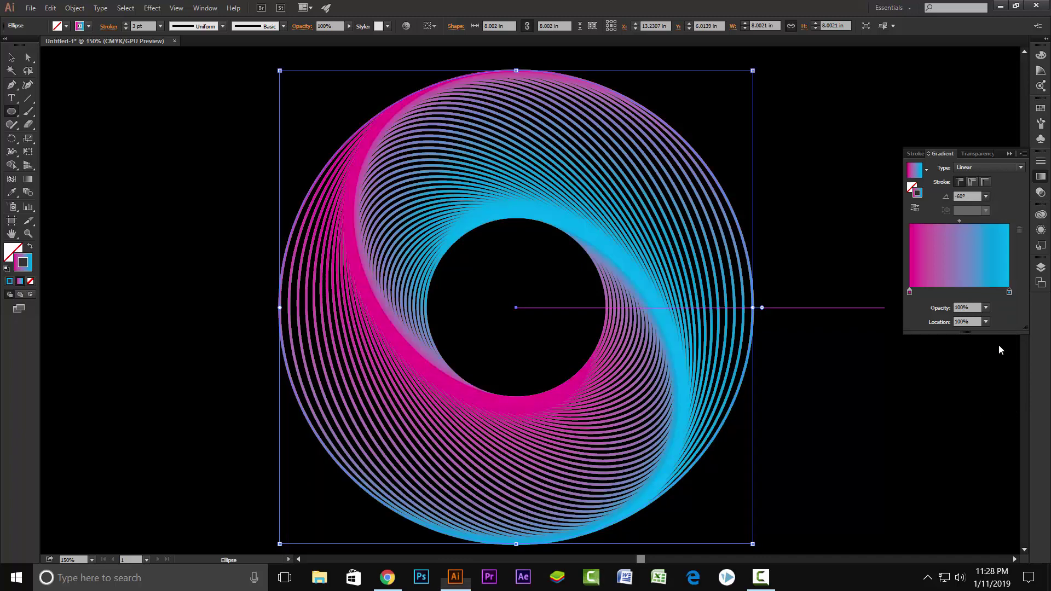
{"action": "left_click", "coordinate": [985, 196]}
{"action": "left_click", "coordinate": [990, 364]}
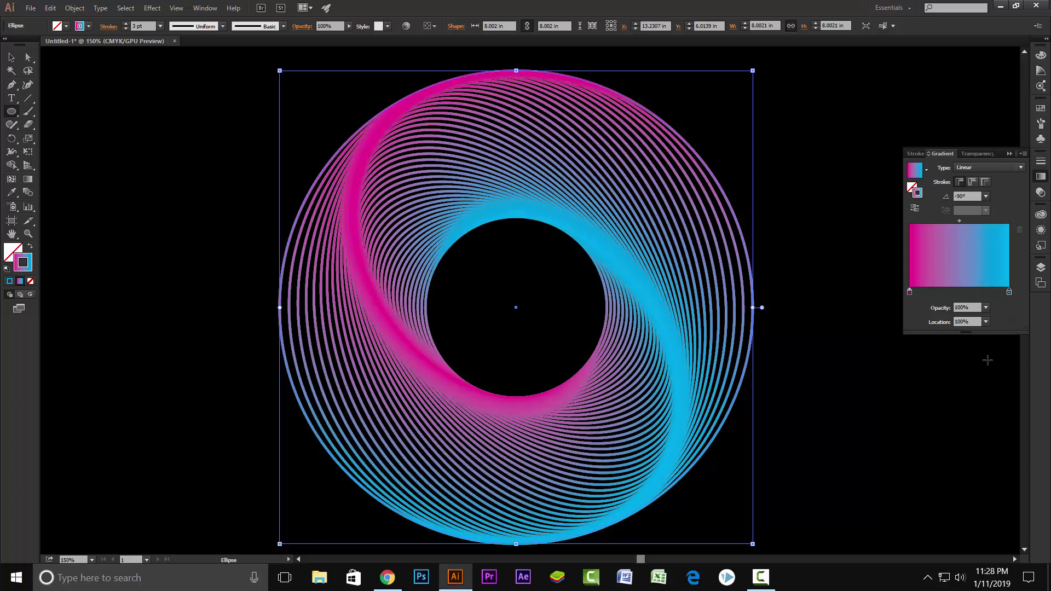
Step: Alt-drag a duplicate of the spiral ring off the artboard to the lower left
{"action": "scroll", "coordinate": [720, 321], "scroll_direction": "down", "scroll_amount": 3, "text": "alt"}
{"action": "scroll", "coordinate": [698, 342], "scroll_direction": "up", "scroll_amount": 1}
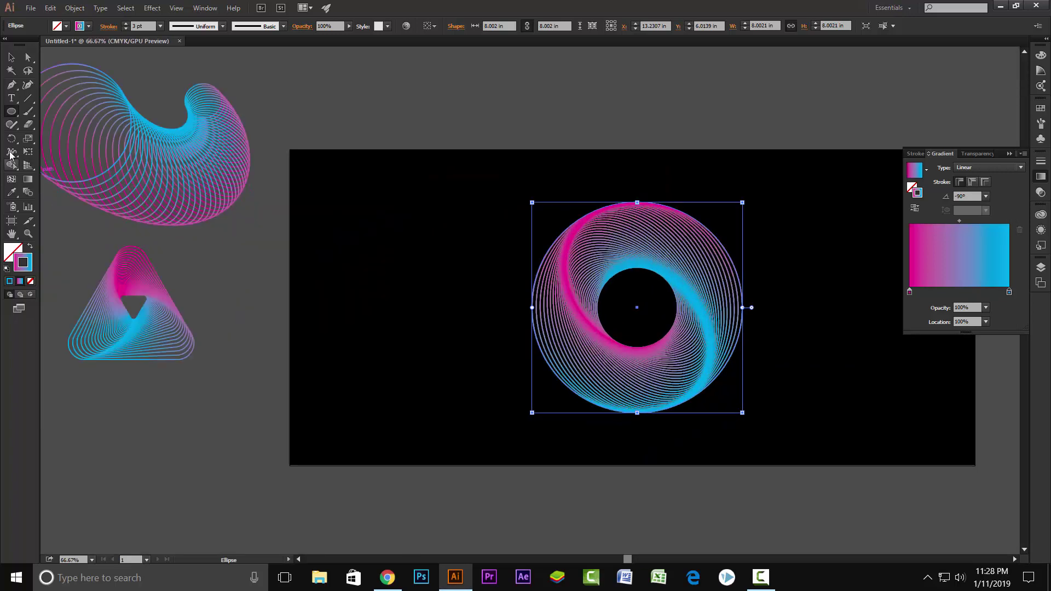
{"action": "key", "text": "v"}
{"action": "scroll", "coordinate": [737, 277], "scroll_direction": "down", "scroll_amount": 1}
{"action": "scroll", "coordinate": [738, 276], "scroll_direction": "up", "scroll_amount": 1}
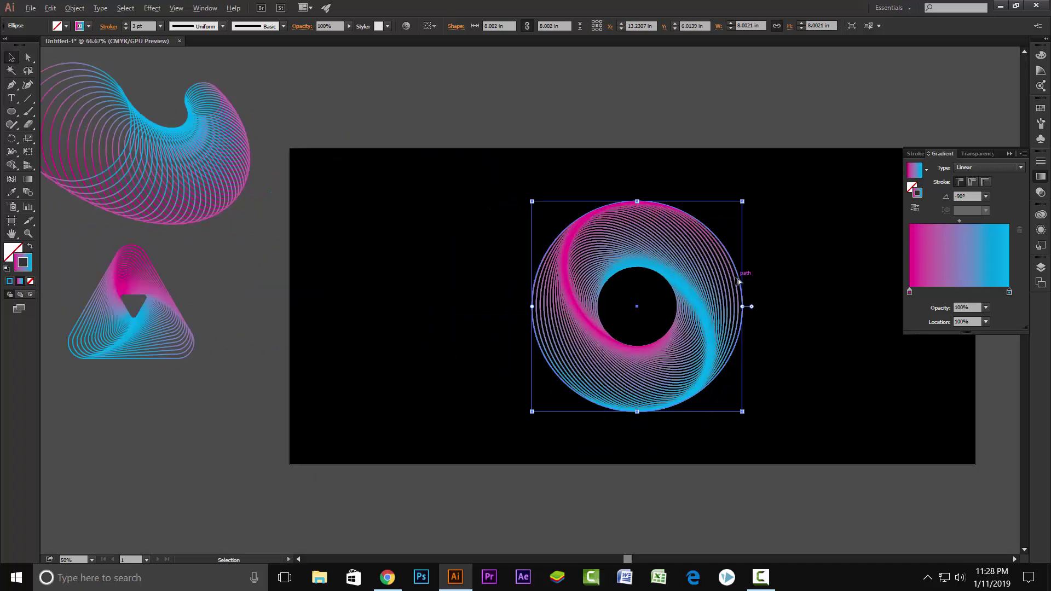
{"action": "scroll", "coordinate": [737, 277], "scroll_direction": "down", "scroll_amount": 3}
{"action": "scroll", "coordinate": [737, 278], "scroll_direction": "up", "scroll_amount": 1}
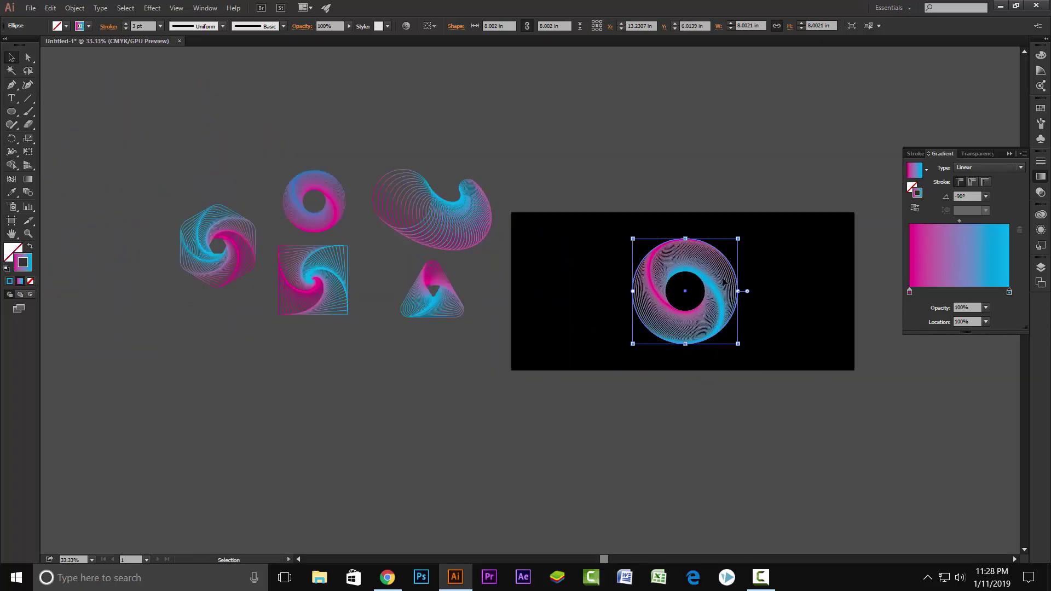
{"action": "mouse_move", "coordinate": [723, 278]}
{"action": "left_mouse_down"}
{"action": "mouse_move", "coordinate": [456, 402]}
{"action": "mouse_move", "coordinate": [723, 284]}
{"action": "left_mouse_up"}
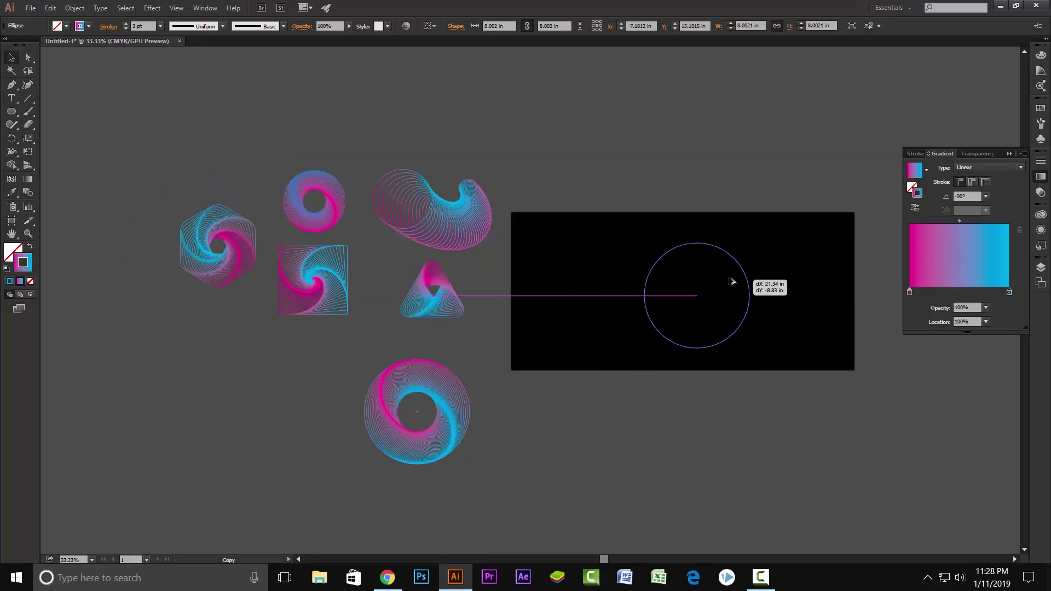
{"action": "scroll", "coordinate": [749, 290], "scroll_direction": "up", "scroll_amount": 2}
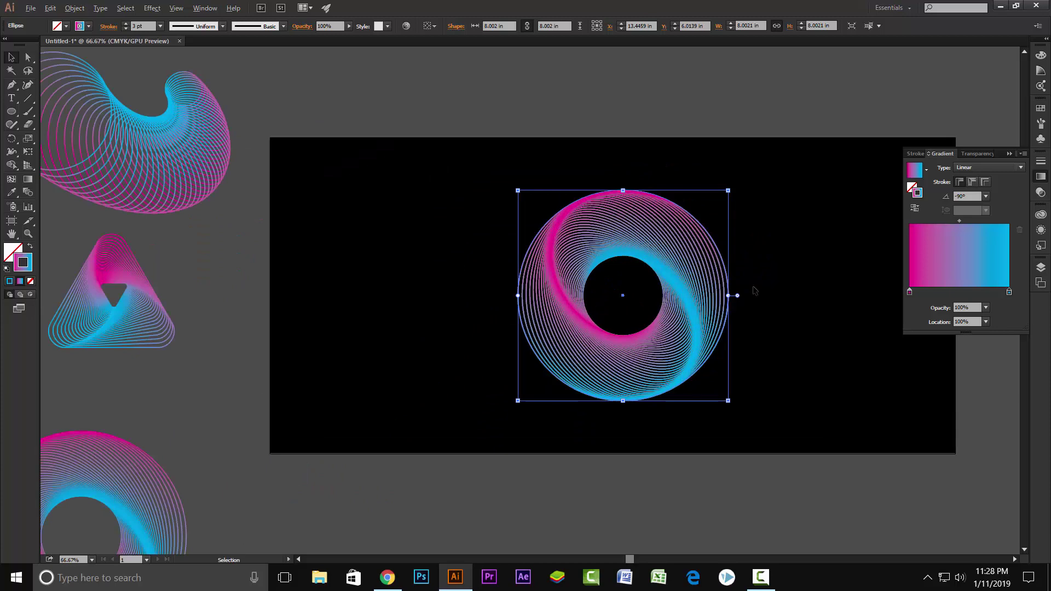
{"action": "left_click", "coordinate": [152, 7]}
{"action": "mouse_move", "coordinate": [195, 128]}
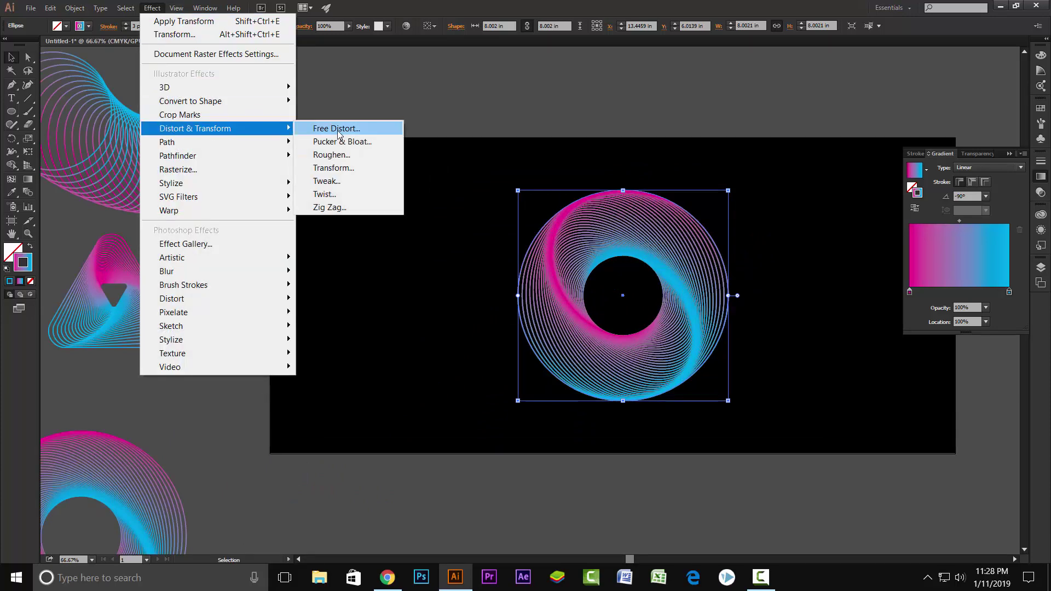
{"action": "left_click", "coordinate": [334, 167]}
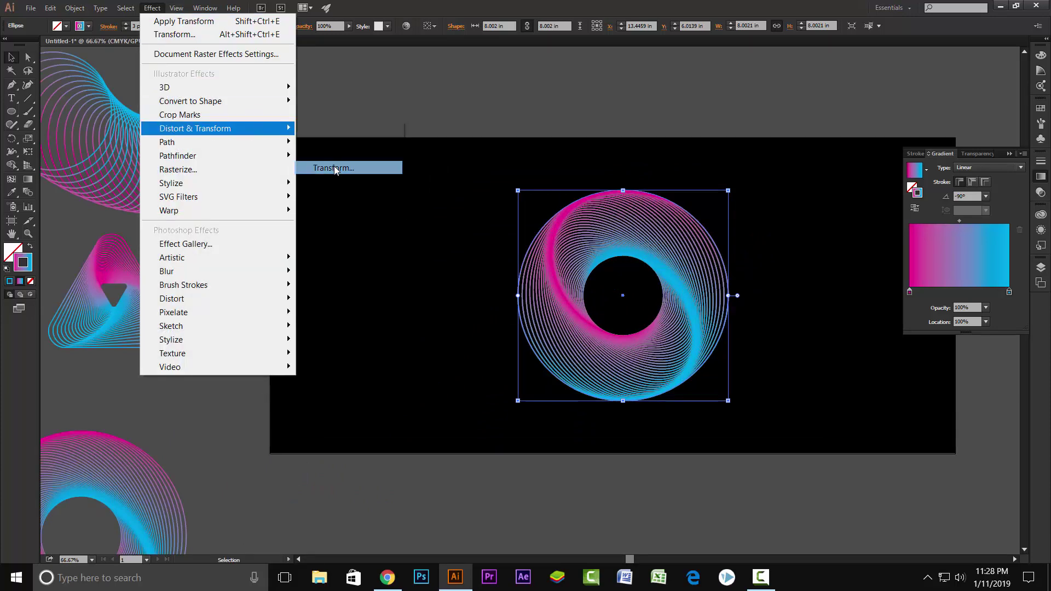
{"action": "left_click", "coordinate": [572, 310]}
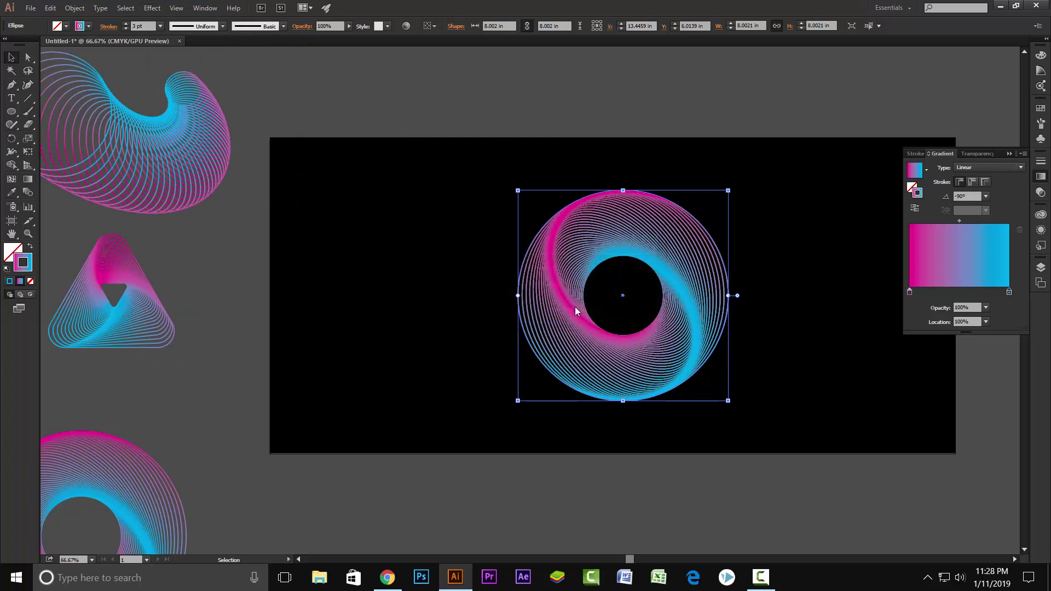
{"action": "left_click", "coordinate": [302, 446]}
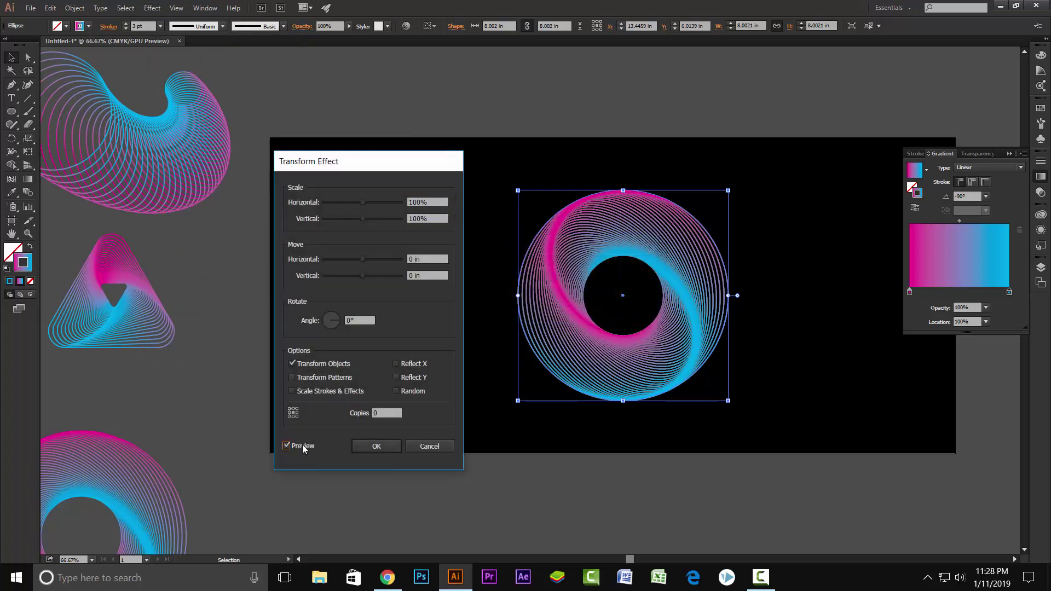
{"action": "left_click", "coordinate": [433, 199]}
{"action": "key", "text": "Down"}
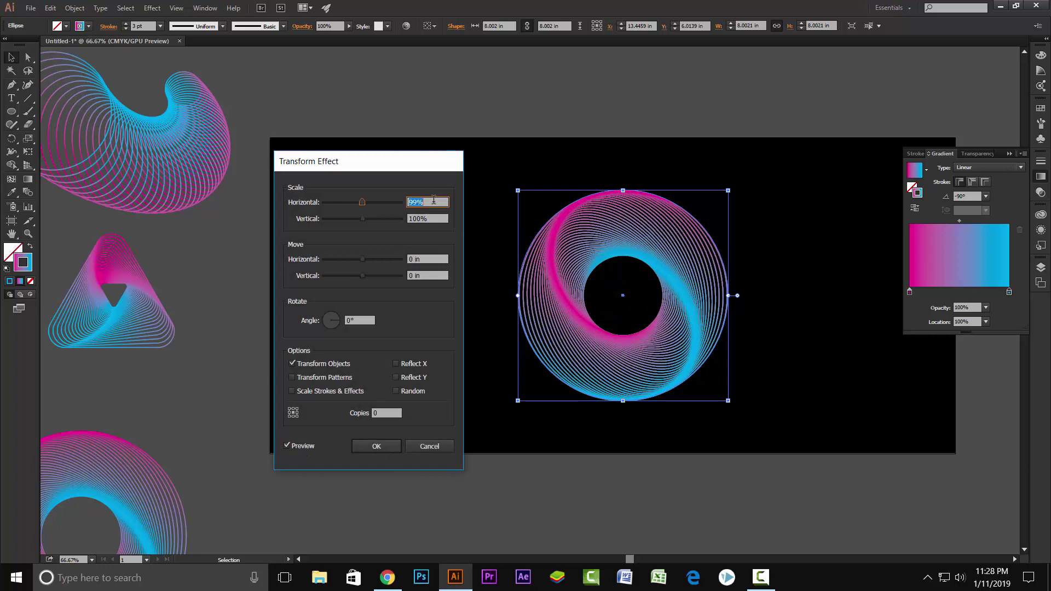
{"action": "key", "text": "Down"}
{"action": "key", "text": "Down"}
{"action": "key", "text": "Down"}
{"action": "key", "text": "Down"}
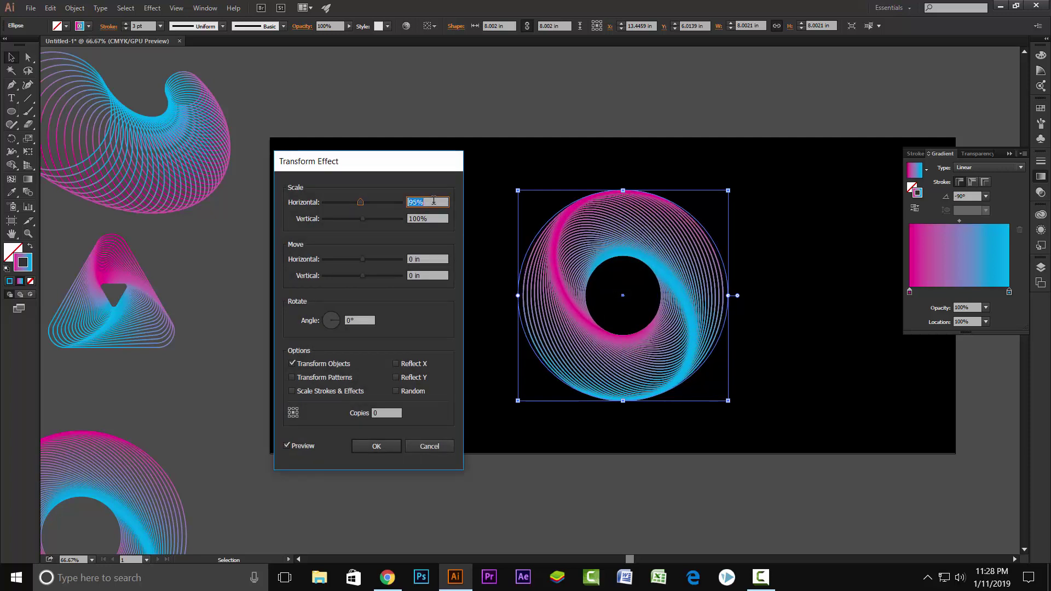
{"action": "left_click", "coordinate": [427, 260]}
{"action": "key", "text": "Up"}
{"action": "key", "text": "Up"}
{"action": "key", "text": "Up"}
{"action": "key", "text": "Up"}
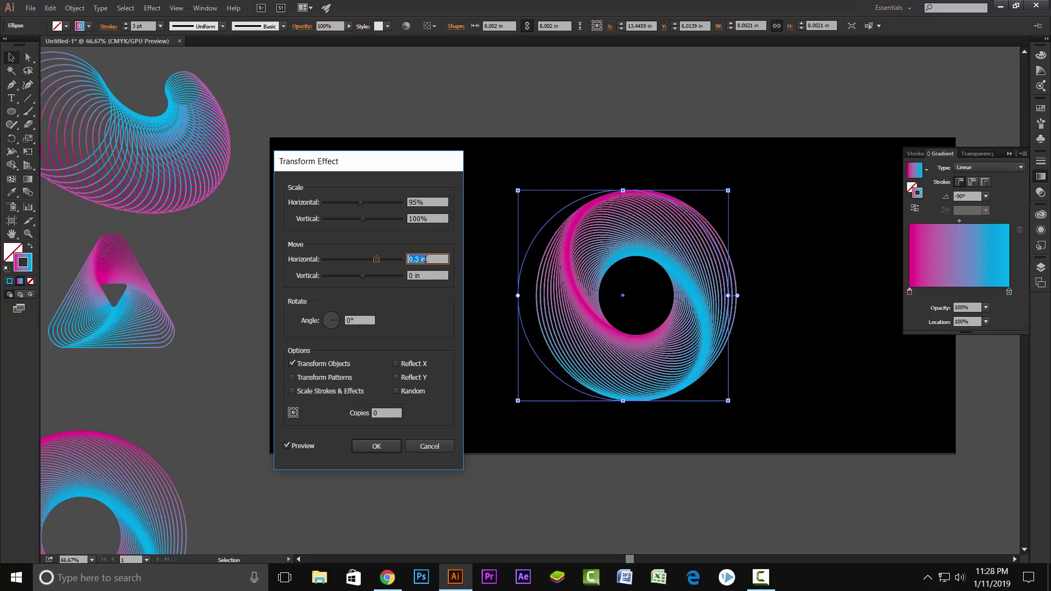
{"action": "key", "text": "Up"}
{"action": "key", "text": "Up"}
{"action": "key", "text": "Up"}
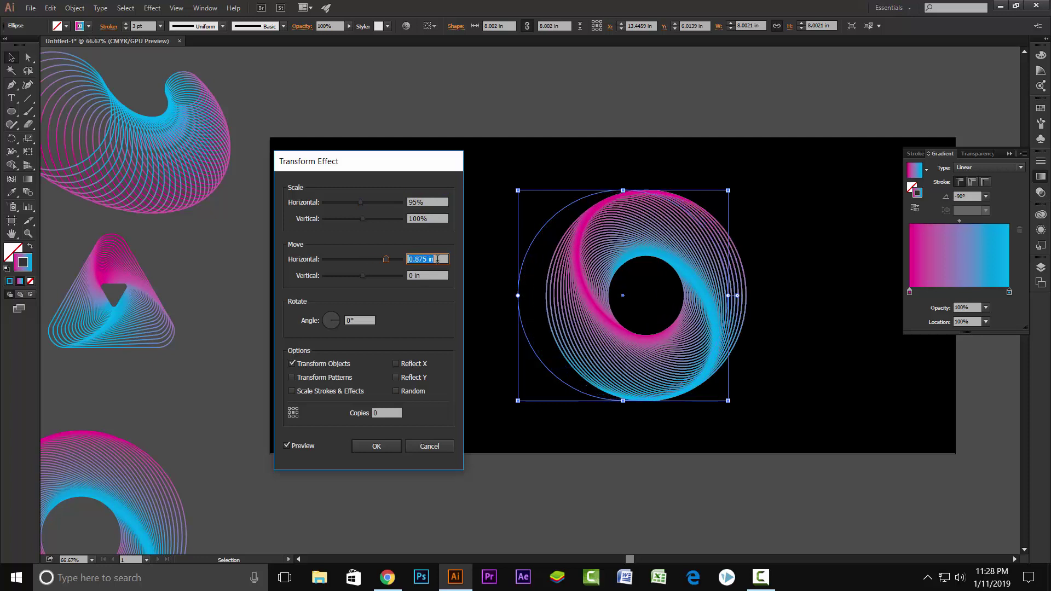
{"action": "left_click", "coordinate": [359, 320]}
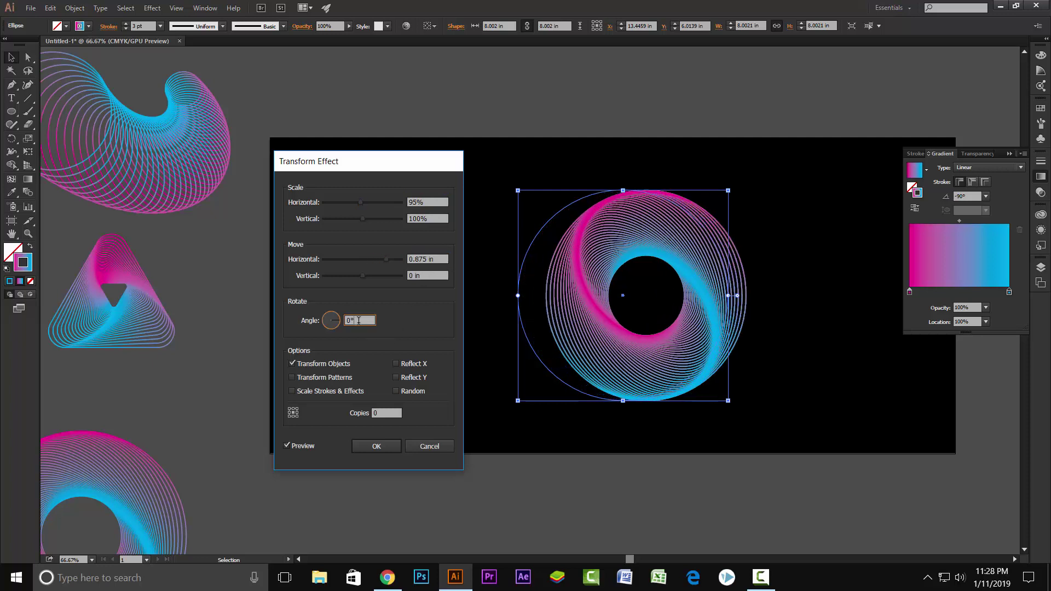
{"action": "key", "text": "Up"}
{"action": "key", "text": "Up"}
{"action": "key", "text": "Up"}
{"action": "key", "text": "Up"}
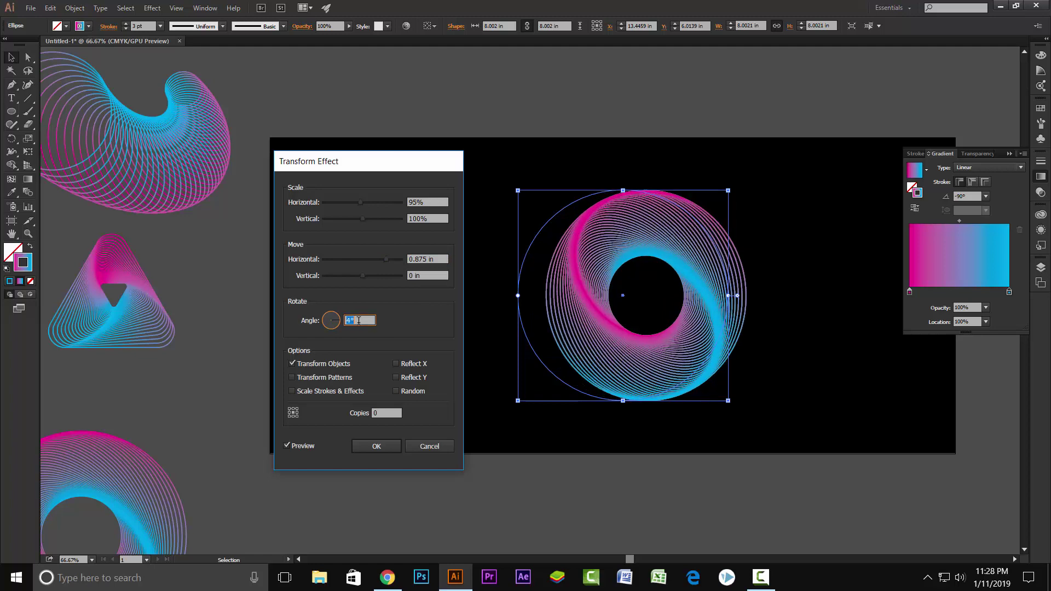
{"action": "left_click", "coordinate": [385, 412]}
{"action": "key", "text": "Up"}
{"action": "key", "text": "Up"}
{"action": "key", "text": "Up"}
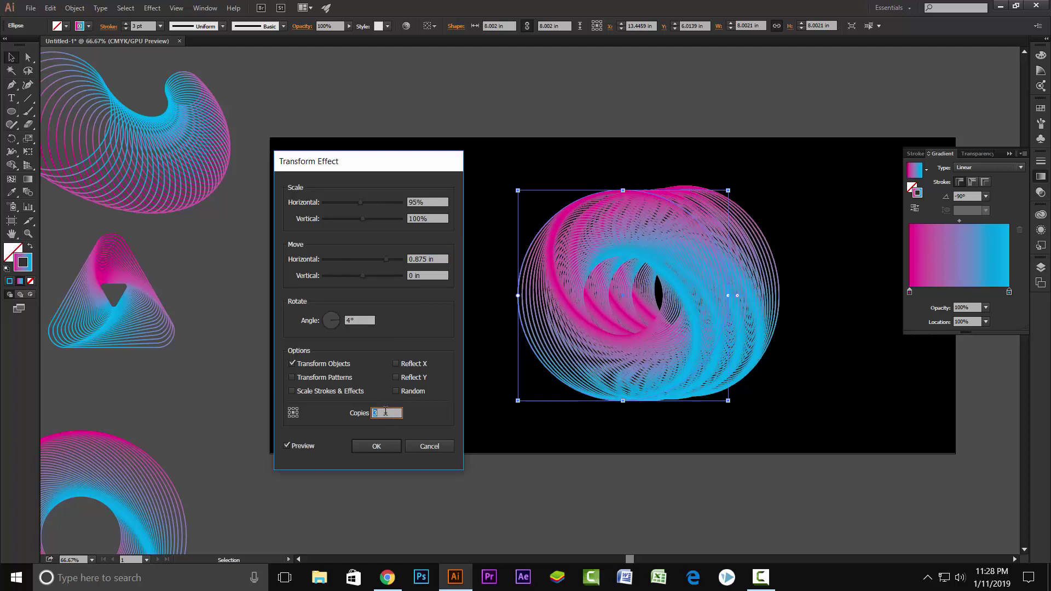
{"action": "key", "text": "Up"}
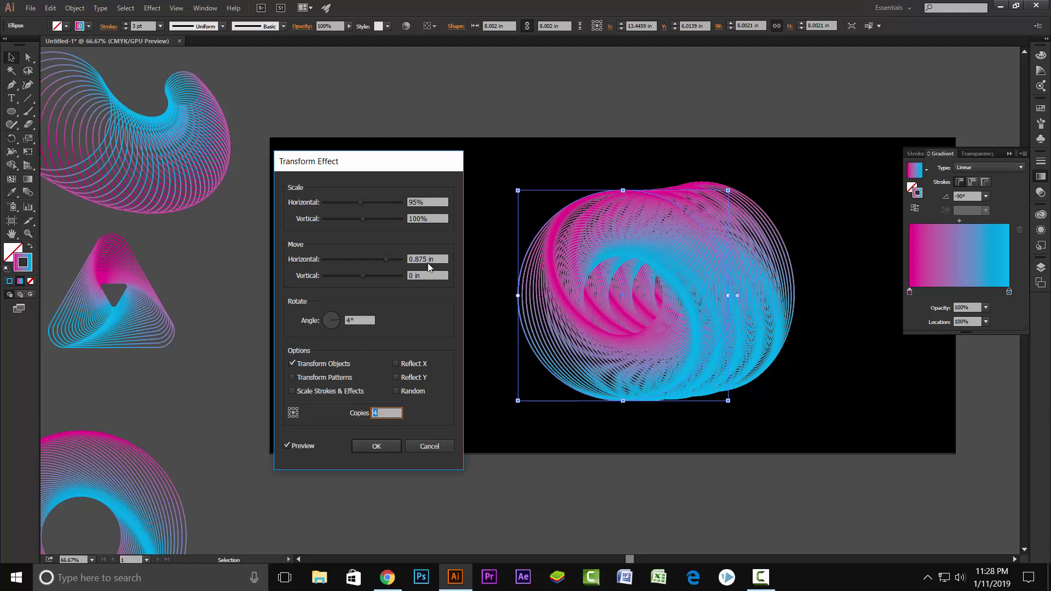
{"action": "left_click", "coordinate": [438, 258]}
{"action": "key", "text": "Up"}
{"action": "key", "text": "Up"}
{"action": "key", "text": "Up"}
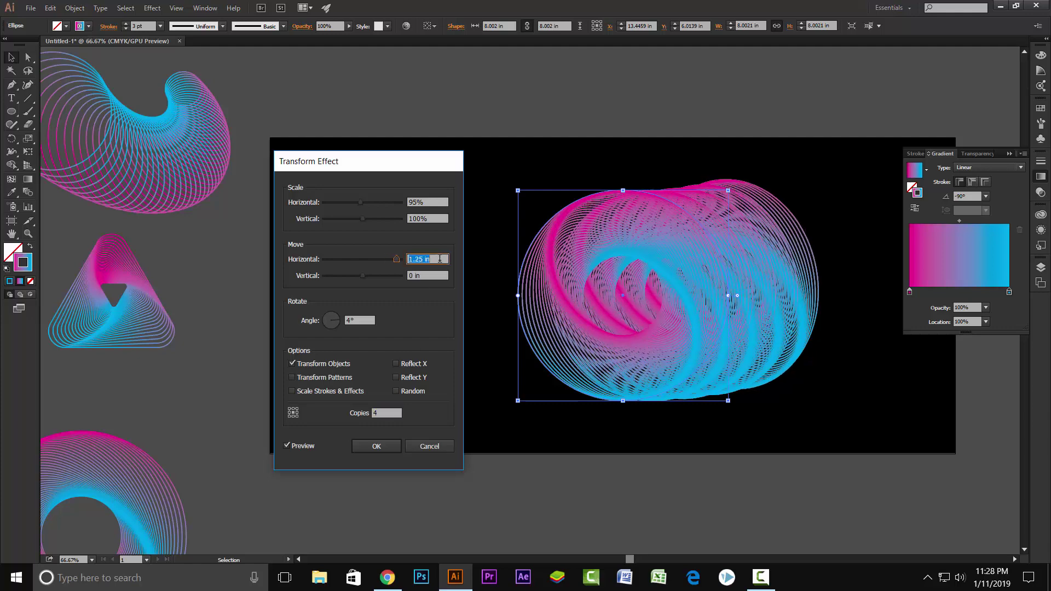
{"action": "key", "text": "Up"}
{"action": "key", "text": "Up"}
{"action": "key", "text": "Up"}
{"action": "key", "text": "Up"}
{"action": "key", "text": "Up"}
{"action": "key", "text": "Up"}
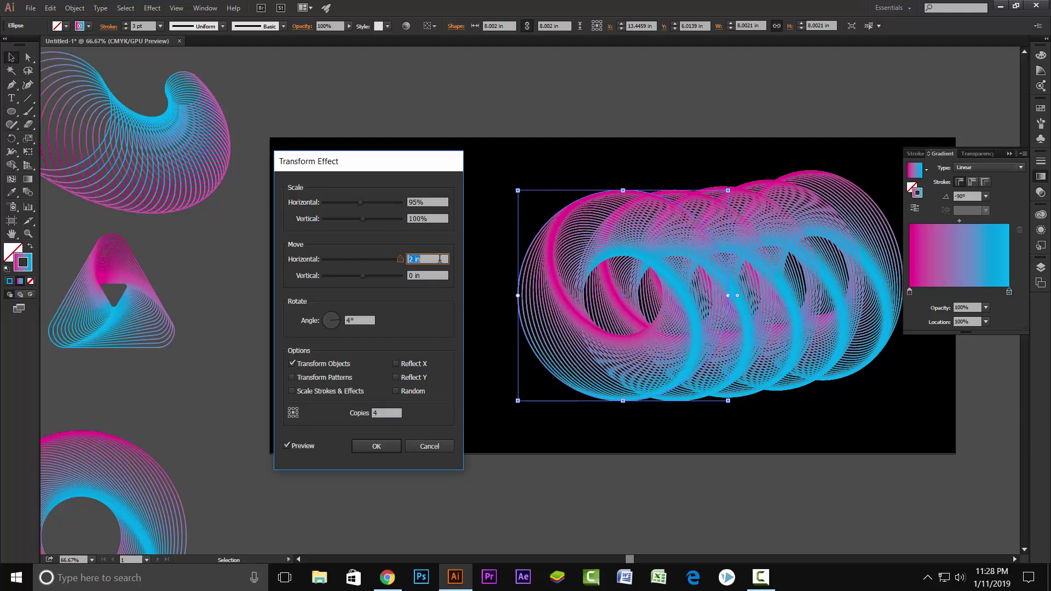
{"action": "key", "text": "Up"}
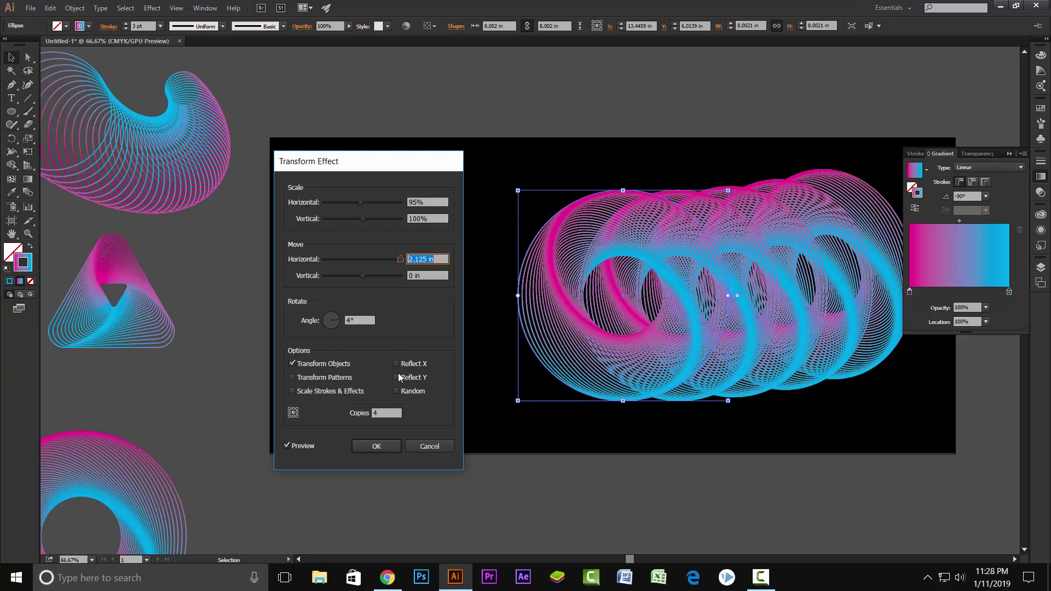
{"action": "left_click", "coordinate": [384, 413]}
{"action": "key", "text": "Up"}
{"action": "key", "text": "Up"}
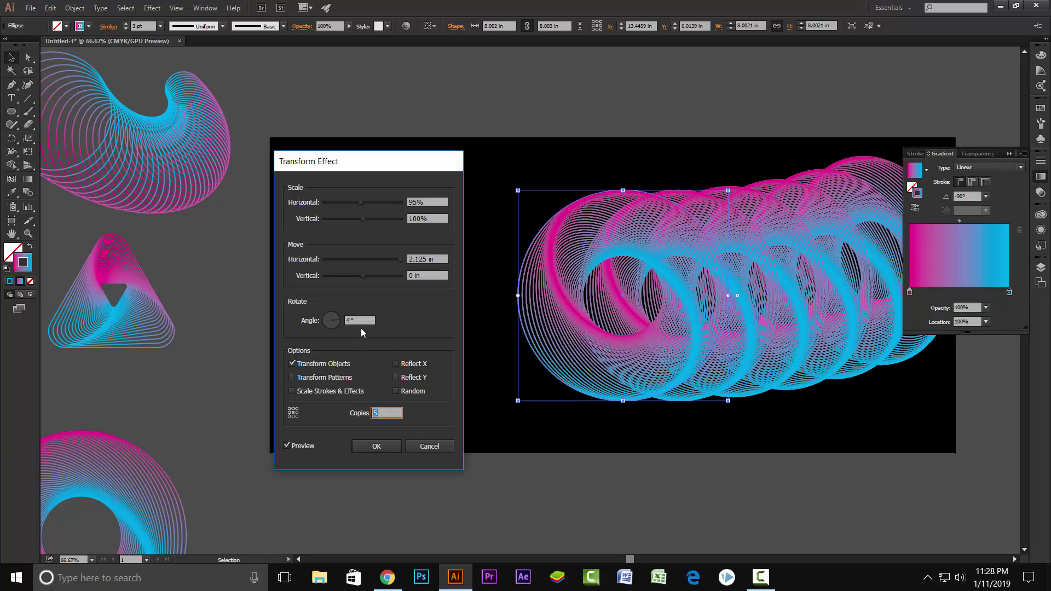
{"action": "left_click", "coordinate": [360, 319]}
{"action": "key", "text": "Down"}
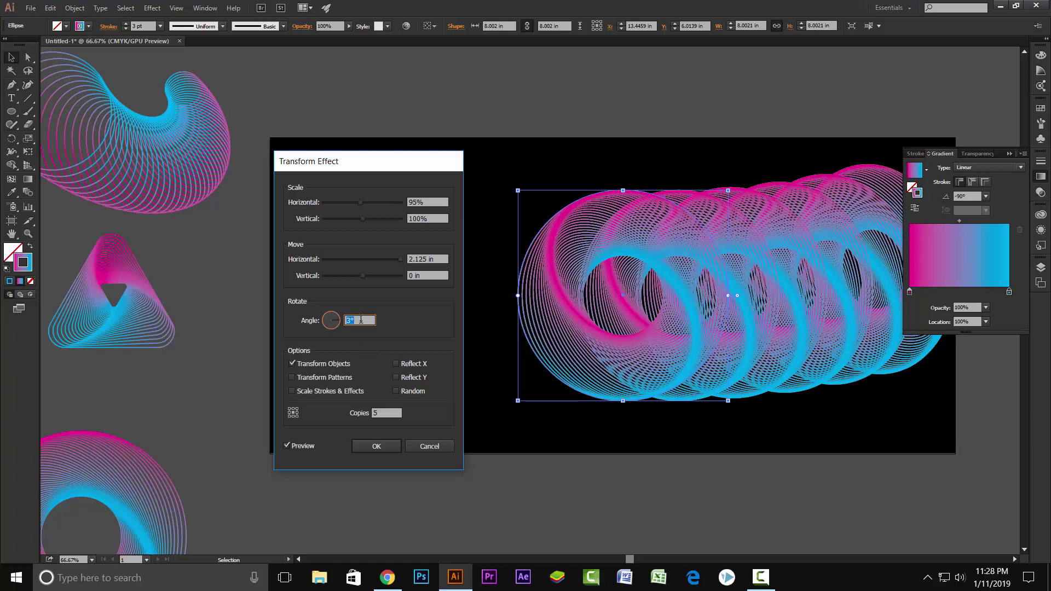
{"action": "key", "text": "Down"}
{"action": "key", "text": "Down"}
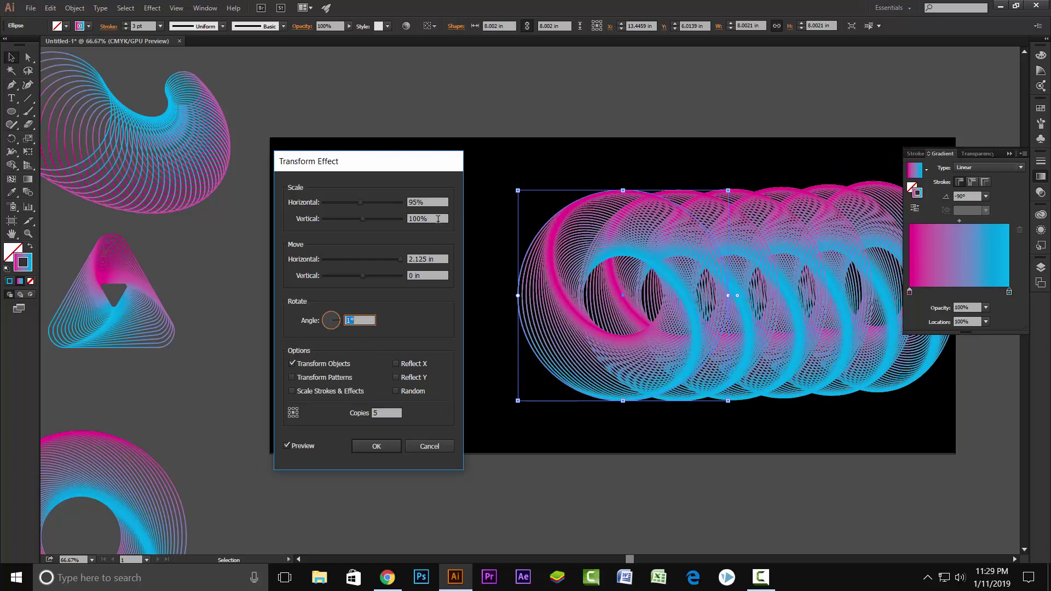
{"action": "left_click", "coordinate": [441, 219]}
{"action": "key", "text": "Up"}
{"action": "key", "text": "Up"}
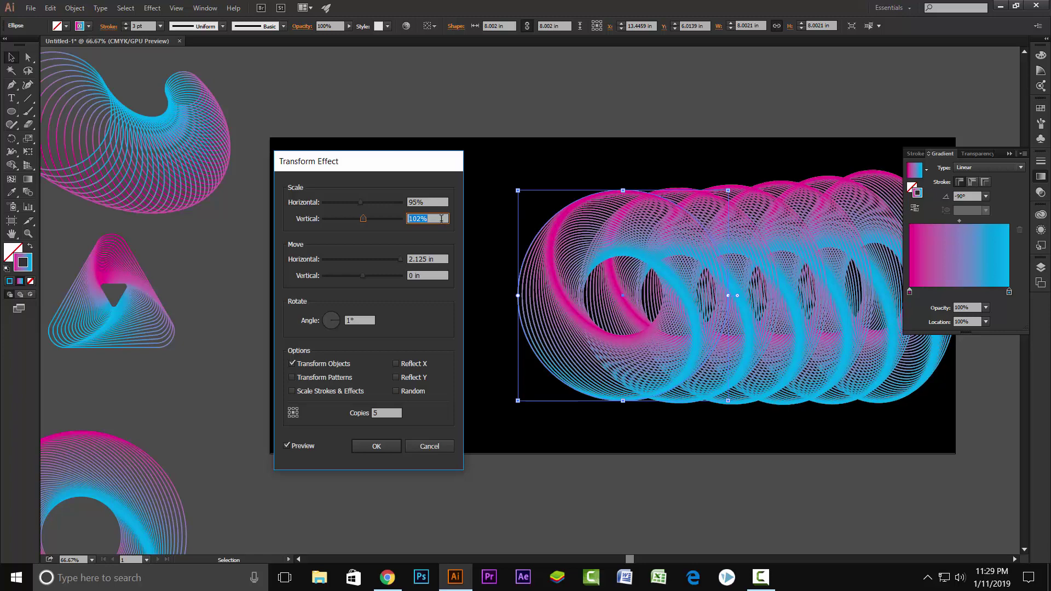
{"action": "key", "text": "Down"}
{"action": "key", "text": "Down"}
{"action": "key", "text": "Down"}
{"action": "key", "text": "Down"}
{"action": "key", "text": "Down"}
{"action": "key", "text": "Down"}
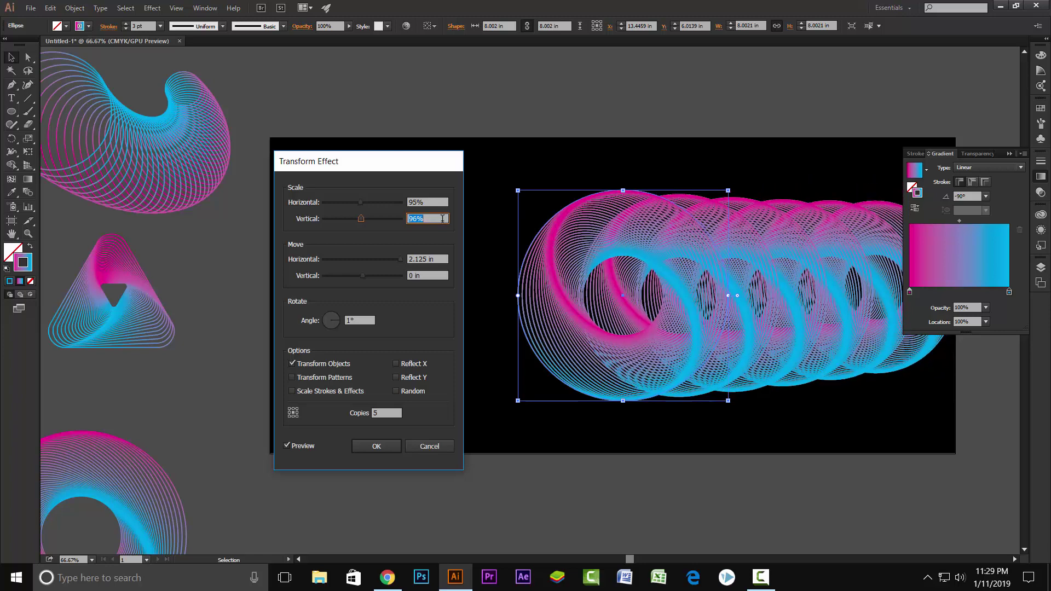
{"action": "key", "text": "Down"}
{"action": "key", "text": "Down"}
{"action": "key", "text": "Down"}
{"action": "key", "text": "Down"}
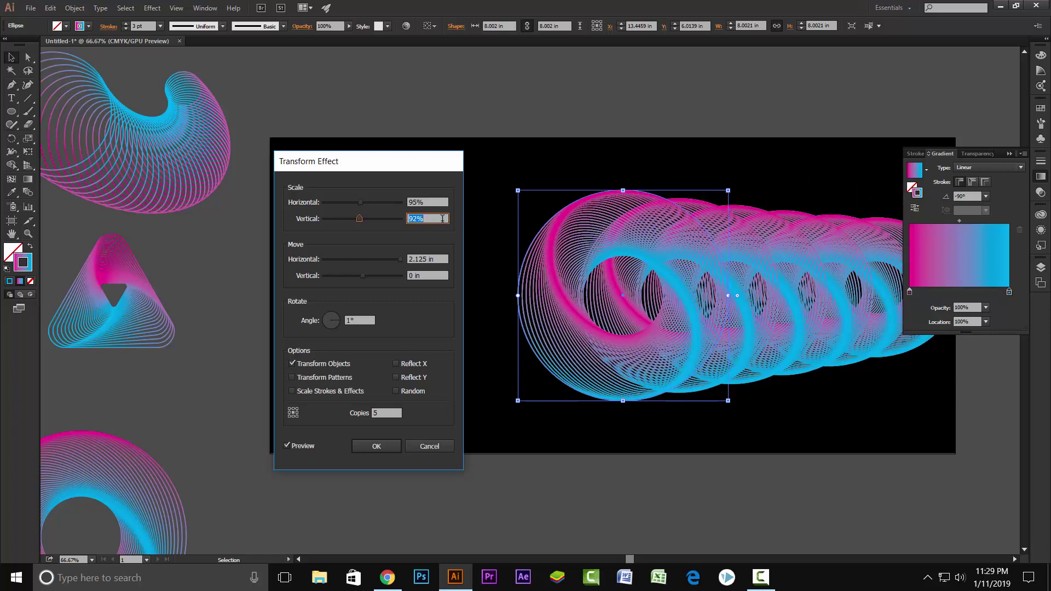
{"action": "key", "text": "Down"}
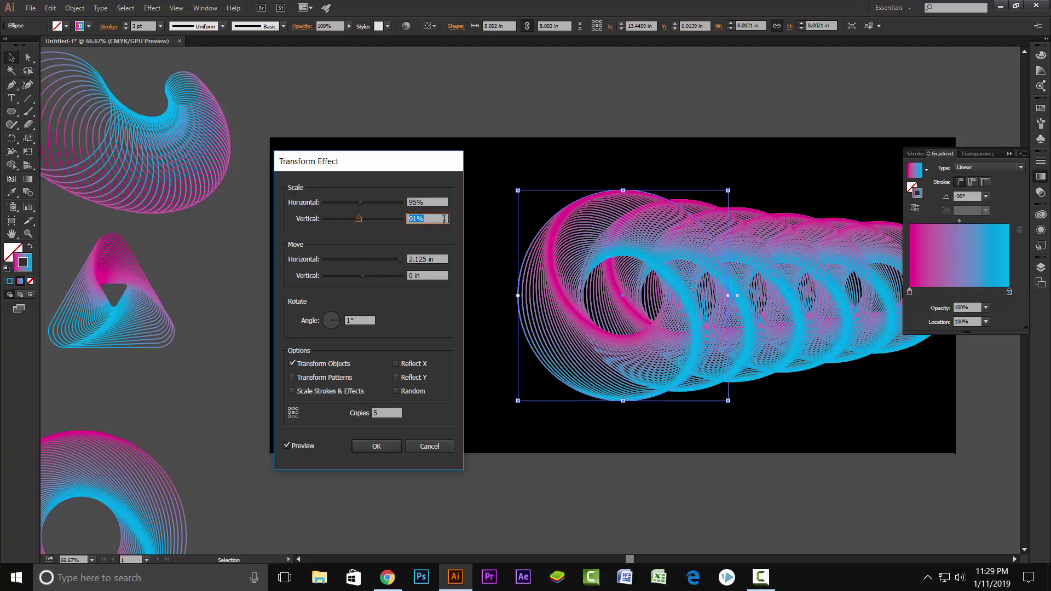
{"action": "left_click", "coordinate": [429, 446]}
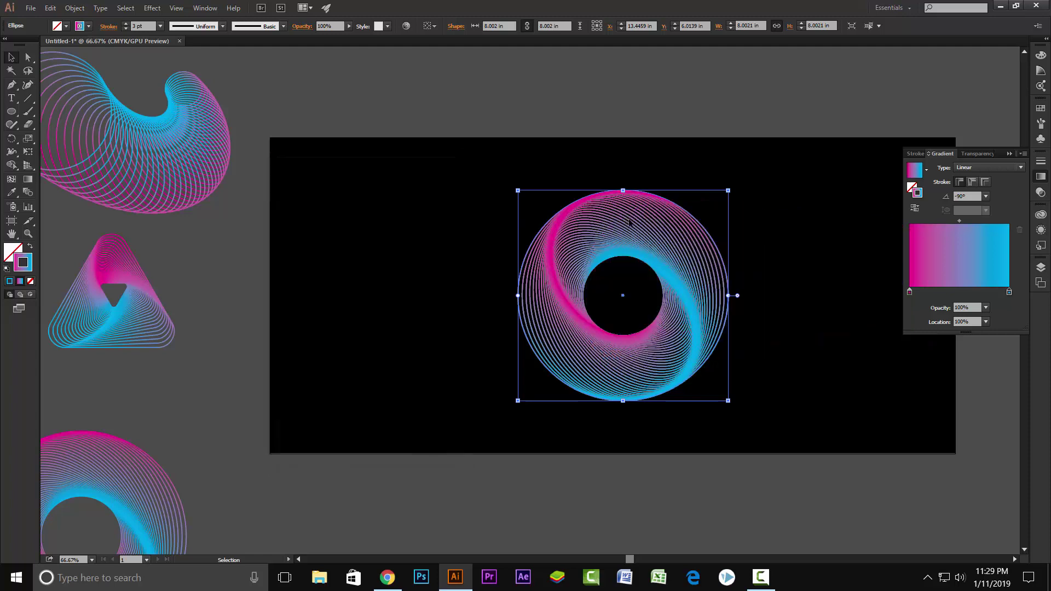
Step: Delete the old spiral and draw a new circle near the artboard centre
{"action": "key", "text": "Delete"}
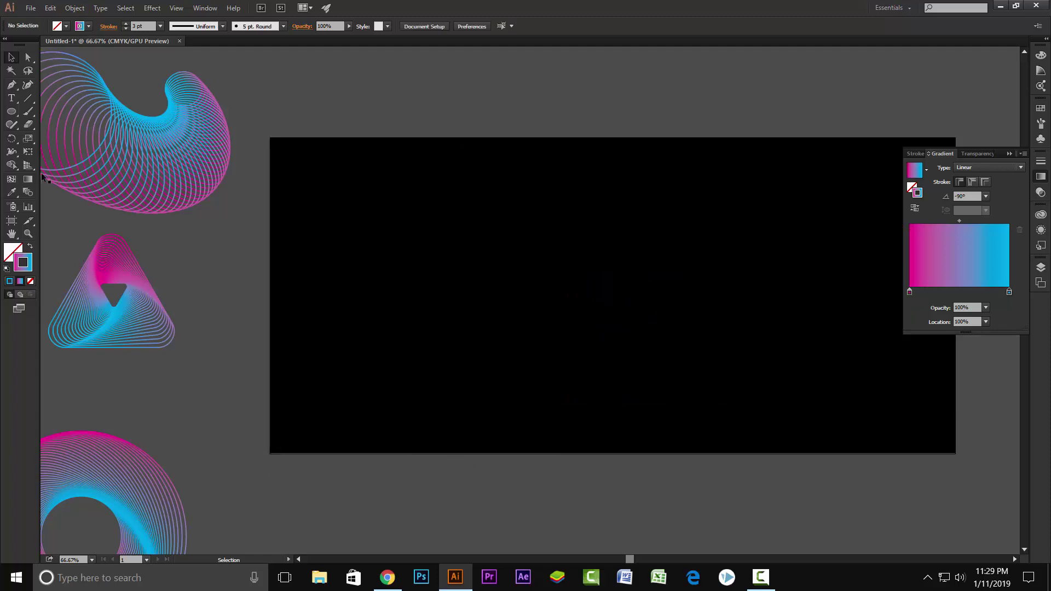
{"action": "left_click", "coordinate": [10, 111]}
{"action": "mouse_move", "coordinate": [589, 270]}
{"action": "left_mouse_down"}
{"action": "mouse_move", "coordinate": [602, 299]}
{"action": "mouse_move", "coordinate": [701, 381]}
{"action": "left_mouse_up"}
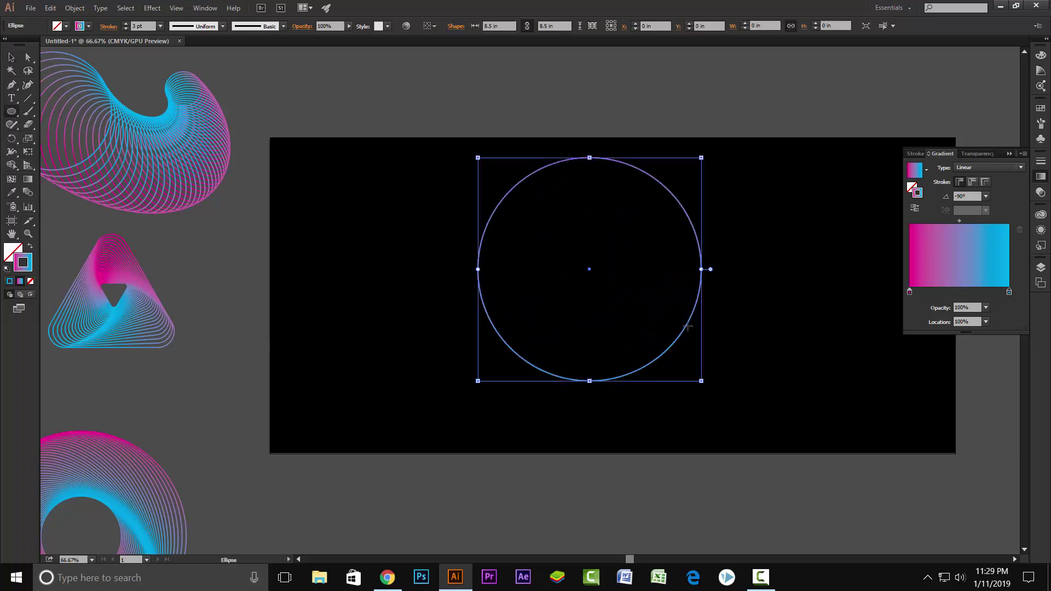
Step: Preview a Transform effect on the circle: 96% scale, 4° rotation, 47 copies
{"action": "left_click", "coordinate": [152, 8]}
{"action": "mouse_move", "coordinate": [195, 128]}
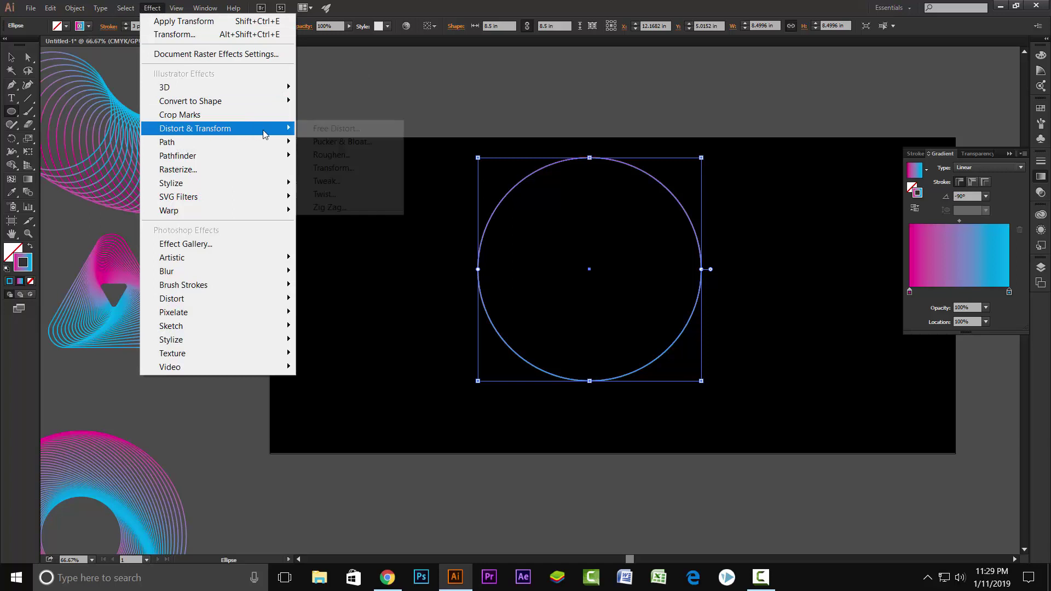
{"action": "left_click", "coordinate": [362, 168]}
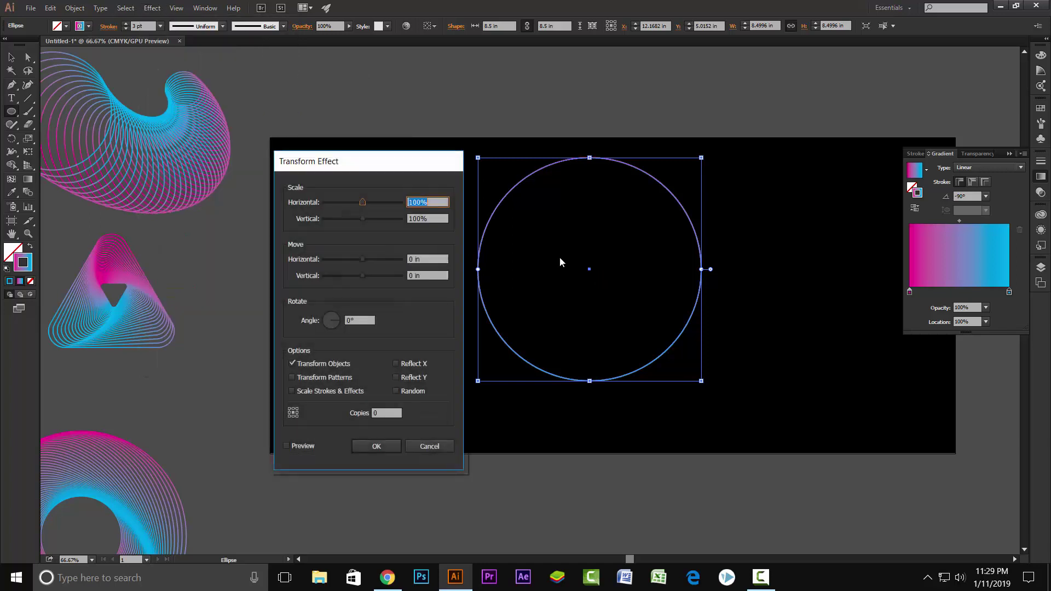
{"action": "scroll", "coordinate": [433, 202], "scroll_direction": "down", "scroll_amount": 1}
{"action": "scroll", "coordinate": [432, 202], "scroll_direction": "down", "scroll_amount": 2}
{"action": "left_click", "coordinate": [359, 319]}
{"action": "scroll", "coordinate": [360, 319], "scroll_direction": "up", "scroll_amount": 2}
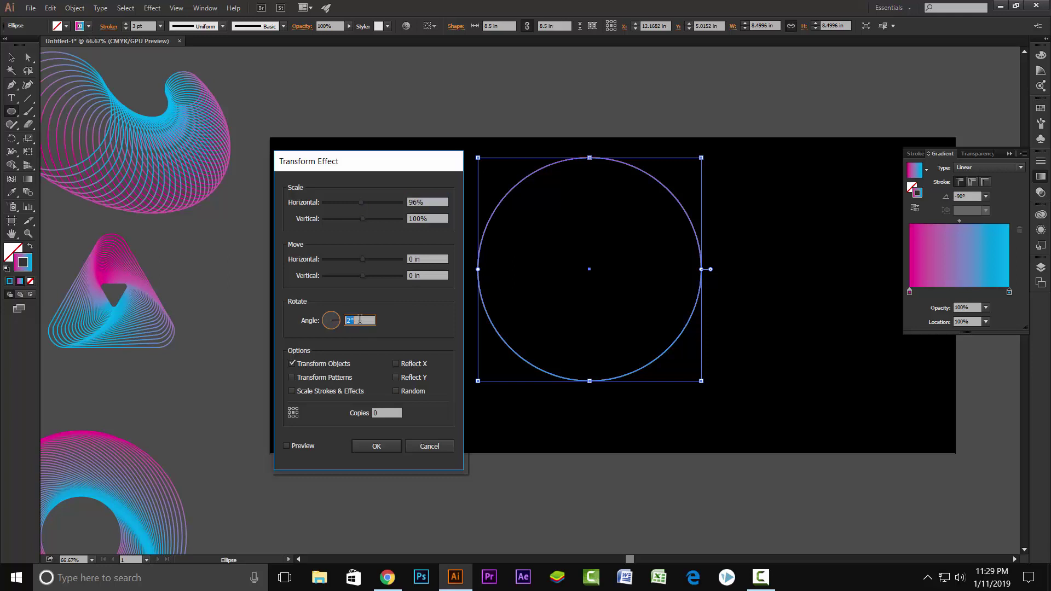
{"action": "left_click", "coordinate": [311, 446]}
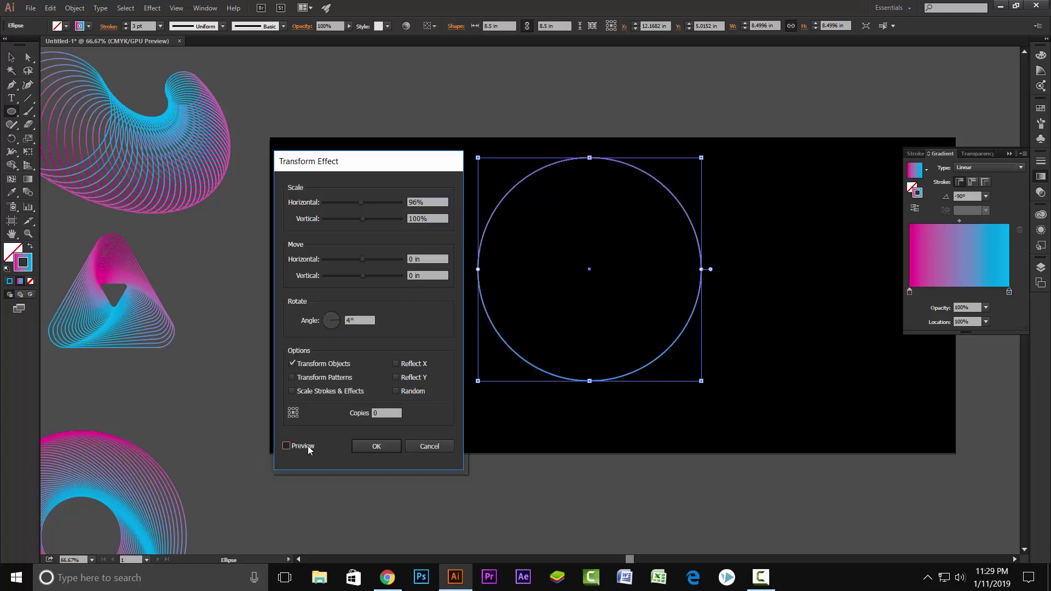
{"action": "left_click", "coordinate": [389, 413]}
{"action": "scroll", "coordinate": [389, 412], "scroll_direction": "up", "scroll_amount": 5}
{"action": "scroll", "coordinate": [389, 413], "scroll_direction": "up", "scroll_amount": 15}
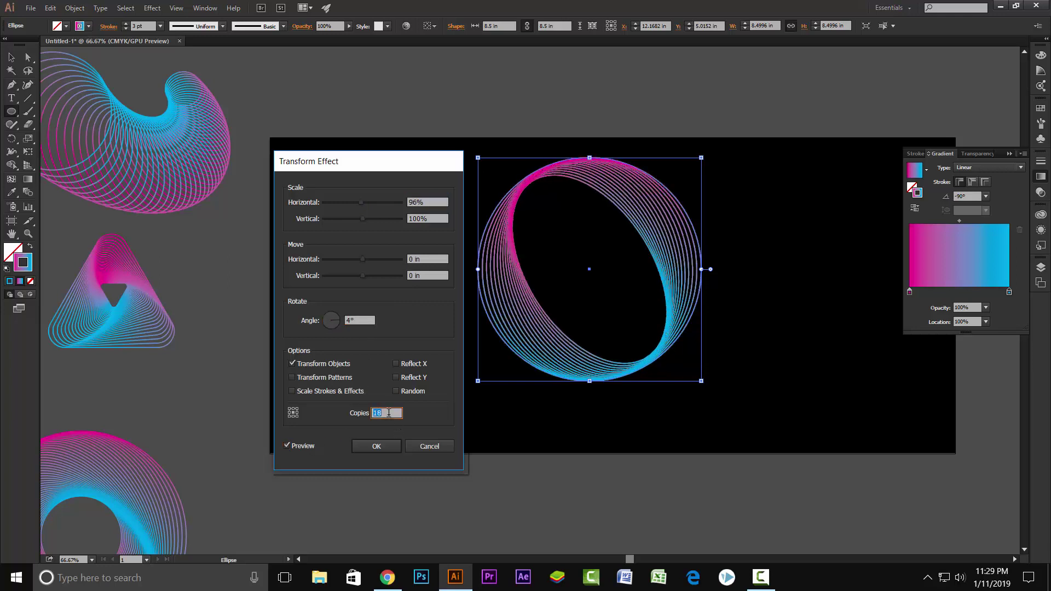
{"action": "scroll", "coordinate": [389, 413], "scroll_direction": "up", "scroll_amount": 10}
{"action": "scroll", "coordinate": [389, 412], "scroll_direction": "up", "scroll_amount": 8}
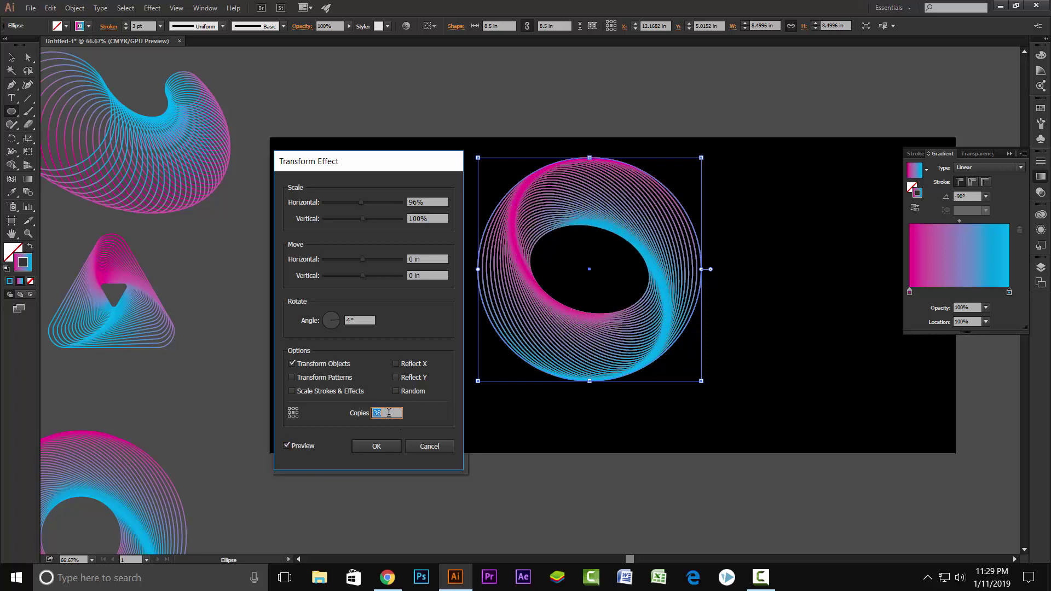
{"action": "scroll", "coordinate": [389, 412], "scroll_direction": "up", "scroll_amount": 2}
{"action": "scroll", "coordinate": [389, 413], "scroll_direction": "up", "scroll_amount": 1}
{"action": "scroll", "coordinate": [388, 412], "scroll_direction": "up", "scroll_amount": 1}
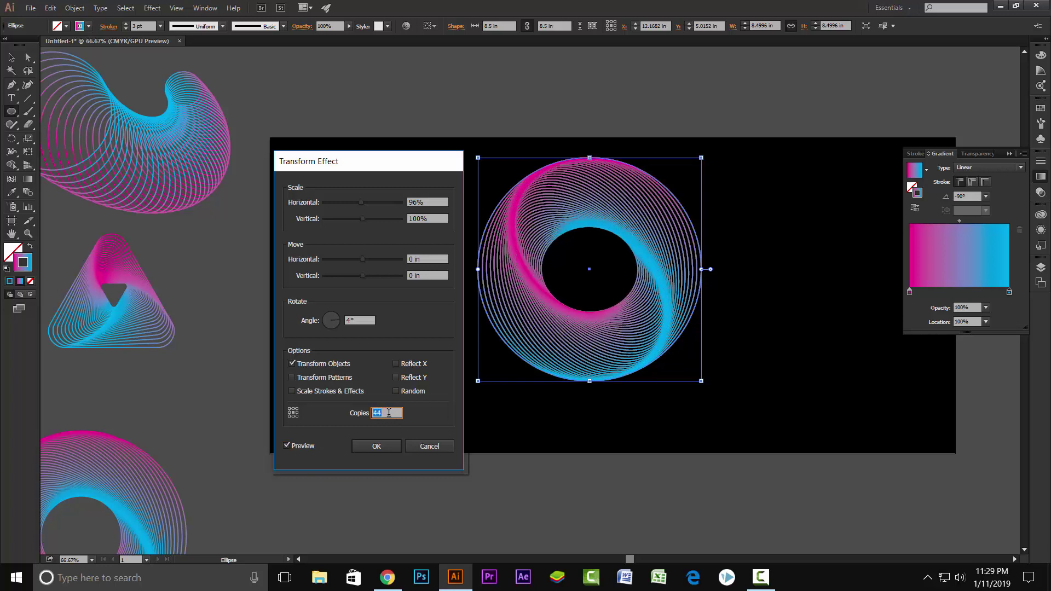
{"action": "scroll", "coordinate": [388, 412], "scroll_direction": "up", "scroll_amount": 1}
{"action": "scroll", "coordinate": [389, 413], "scroll_direction": "up", "scroll_amount": 1}
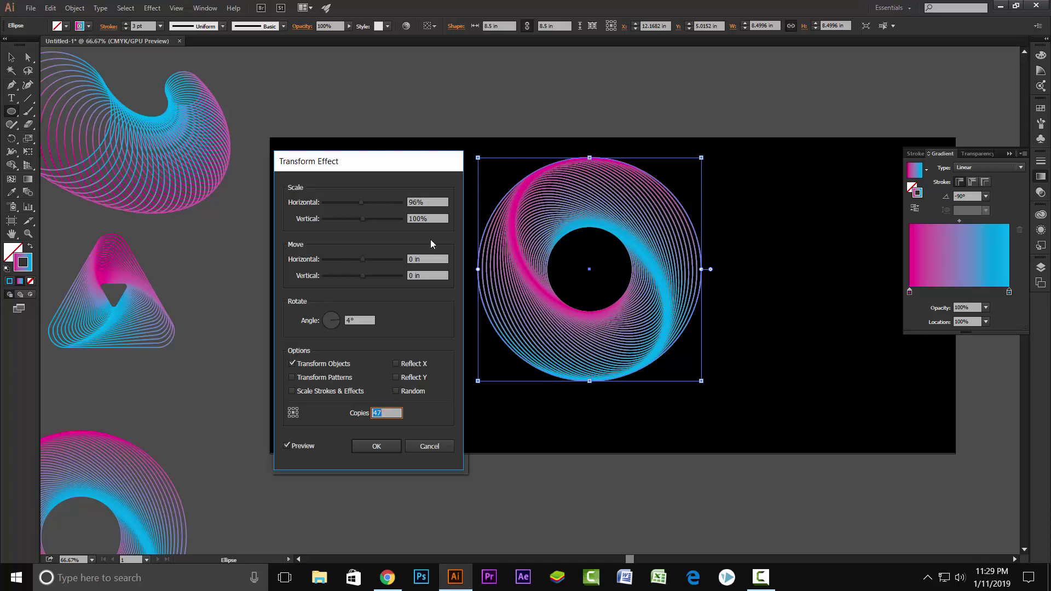
Step: Move each Transform copy 0.5 in horizontally and 0.375 in vertically, rotating 5°
{"action": "left_click", "coordinate": [424, 259]}
{"action": "scroll", "coordinate": [425, 259], "scroll_direction": "up", "scroll_amount": 1}
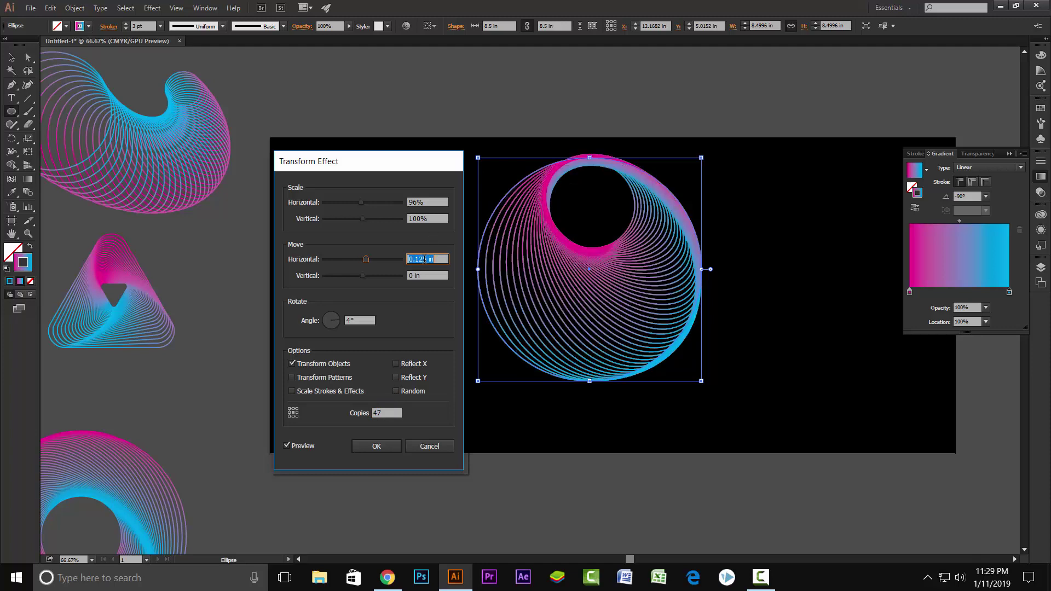
{"action": "scroll", "coordinate": [424, 259], "scroll_direction": "up", "scroll_amount": 1}
{"action": "scroll", "coordinate": [425, 259], "scroll_direction": "up", "scroll_amount": 1}
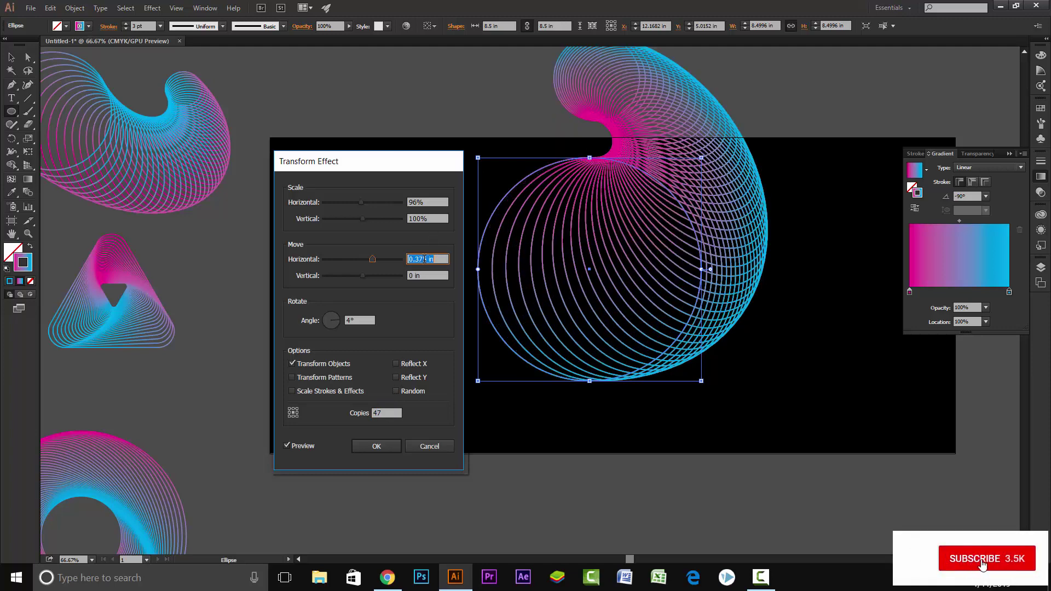
{"action": "scroll", "coordinate": [424, 259], "scroll_direction": "up", "scroll_amount": 1}
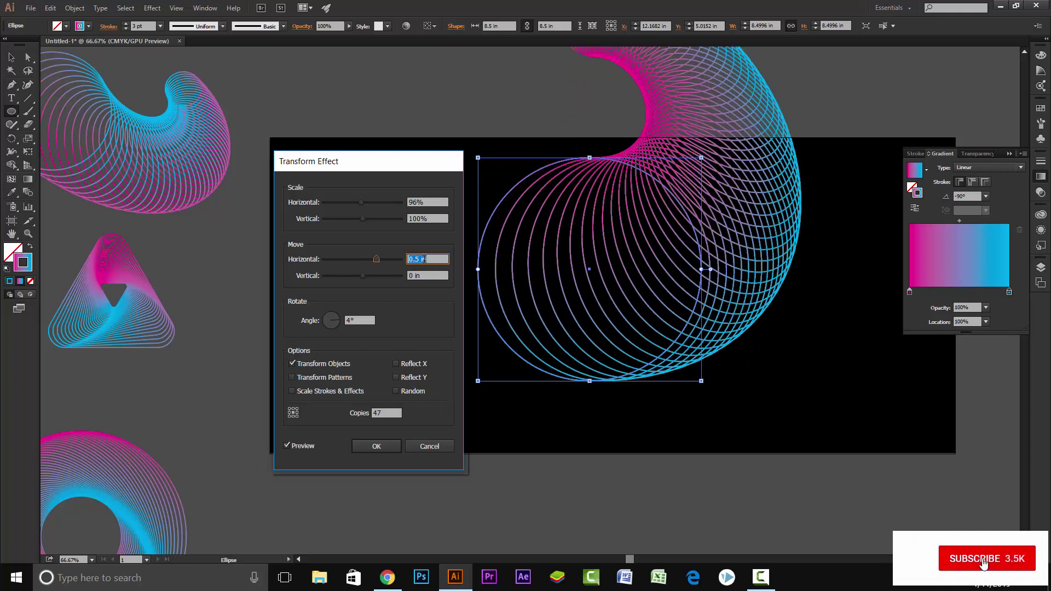
{"action": "scroll", "coordinate": [430, 277], "scroll_direction": "up", "scroll_amount": 1}
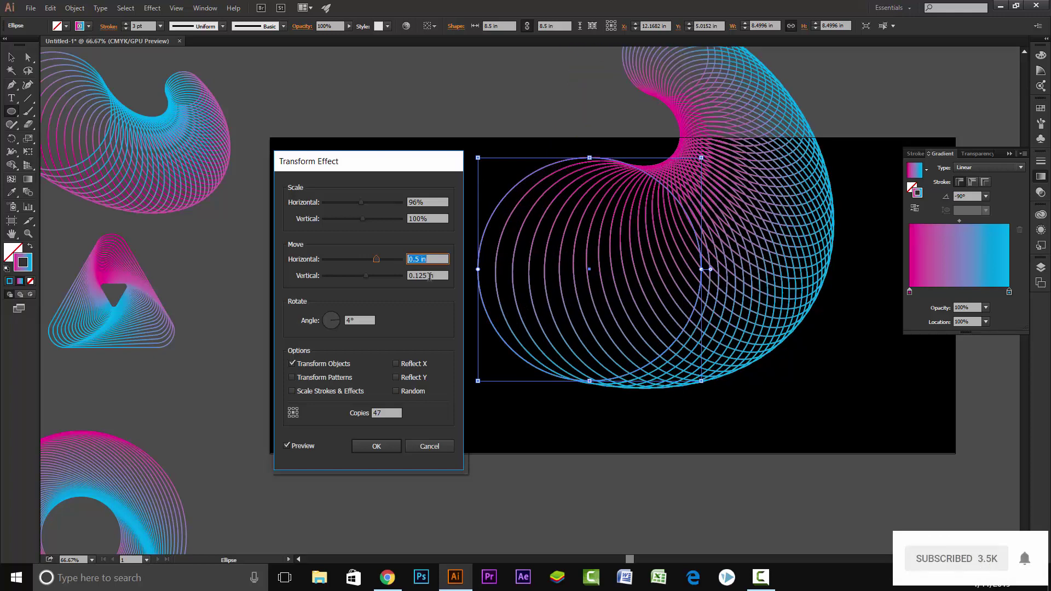
{"action": "scroll", "coordinate": [429, 276], "scroll_direction": "up", "scroll_amount": 1}
{"action": "scroll", "coordinate": [429, 279], "scroll_direction": "up", "scroll_amount": 1}
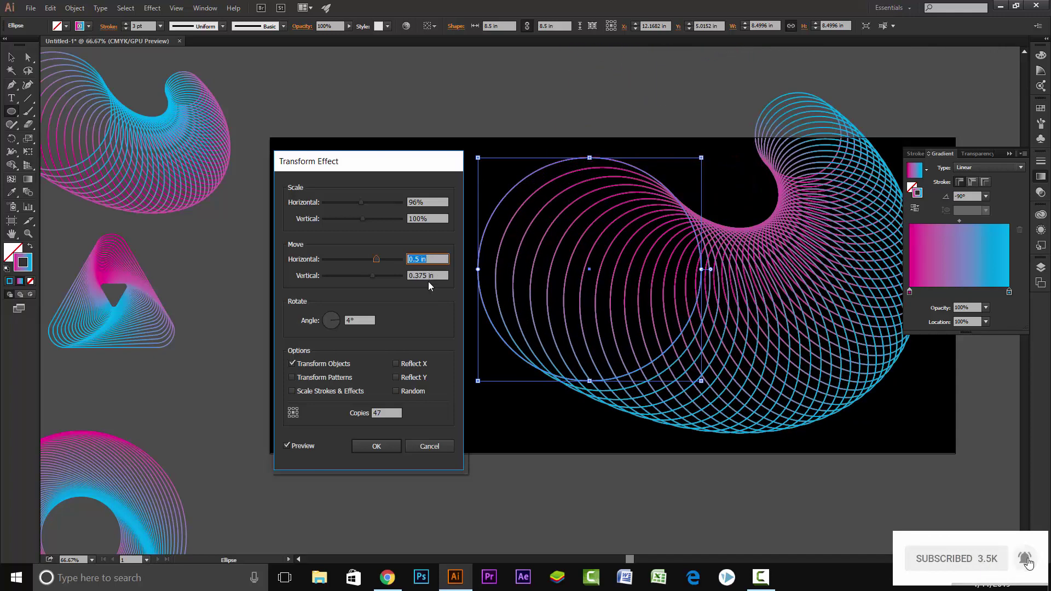
{"action": "left_click", "coordinate": [361, 320]}
{"action": "scroll", "coordinate": [363, 319], "scroll_direction": "up", "scroll_amount": 1}
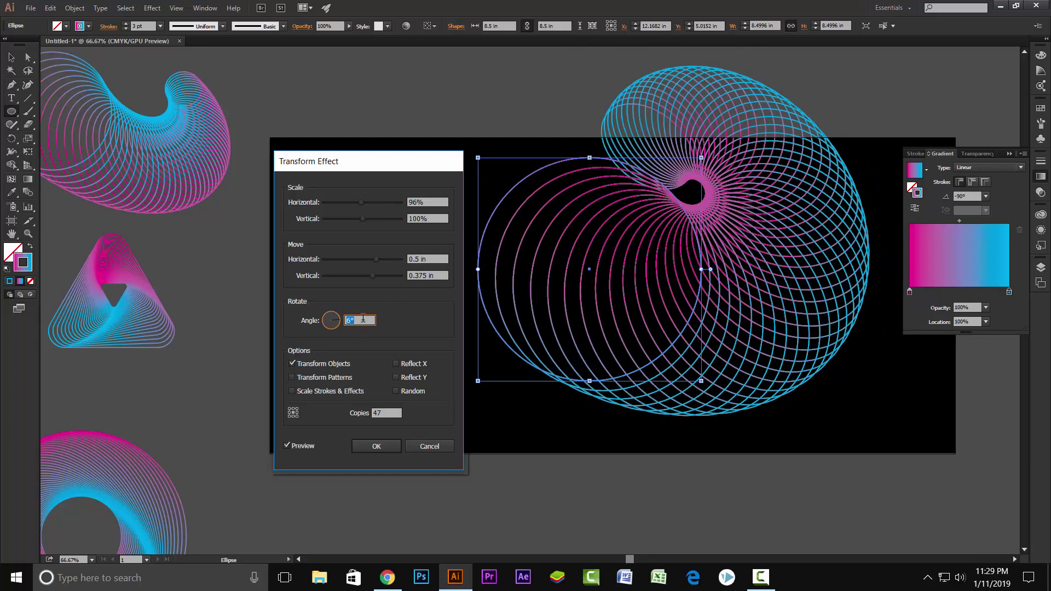
{"action": "scroll", "coordinate": [363, 319], "scroll_direction": "down", "scroll_amount": 1}
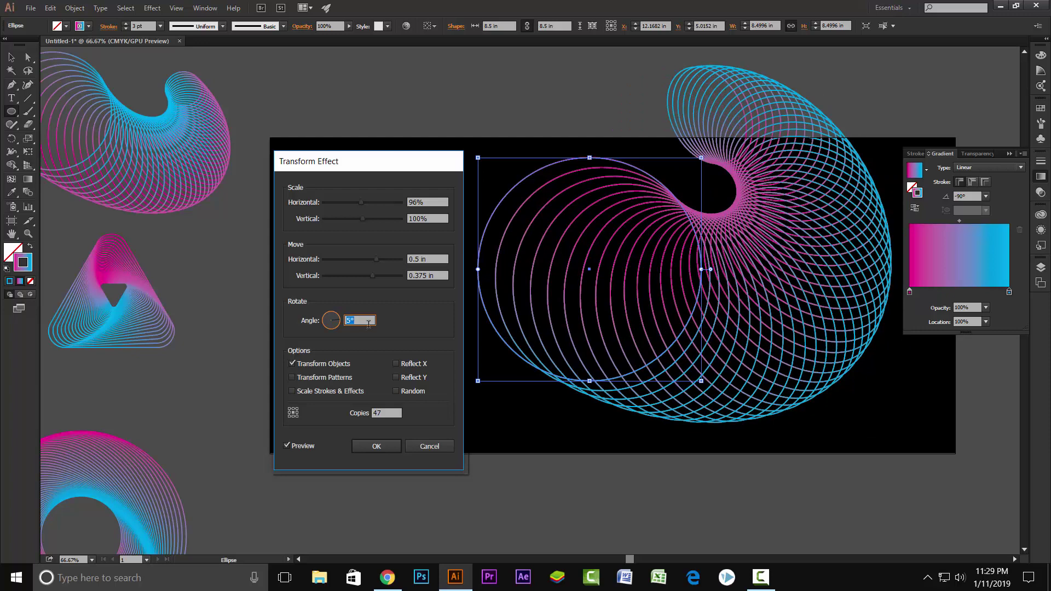
{"action": "left_click", "coordinate": [401, 366]}
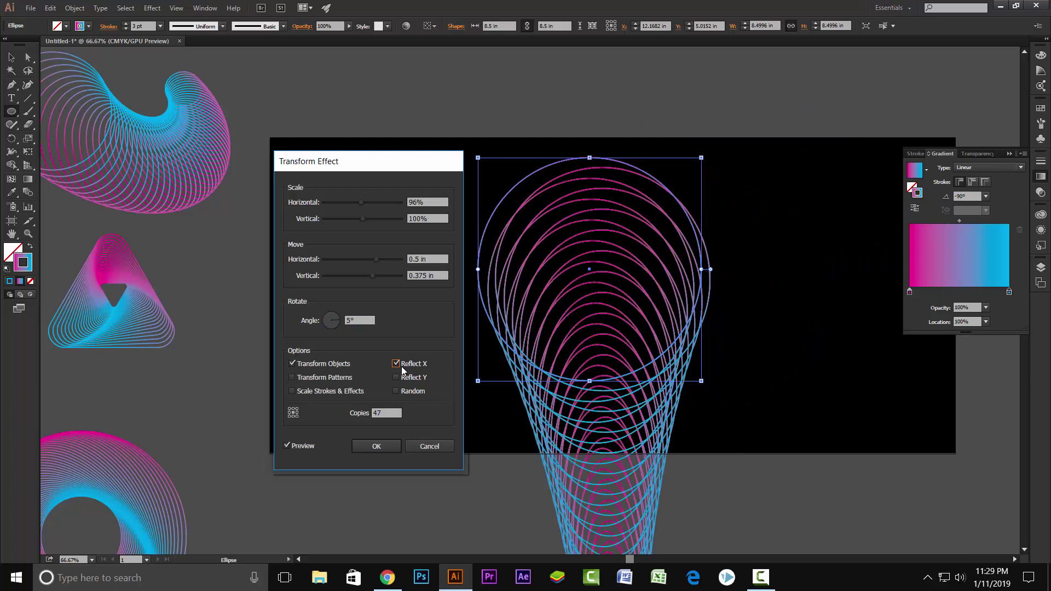
{"action": "left_click", "coordinate": [402, 367]}
{"action": "left_click", "coordinate": [395, 378]}
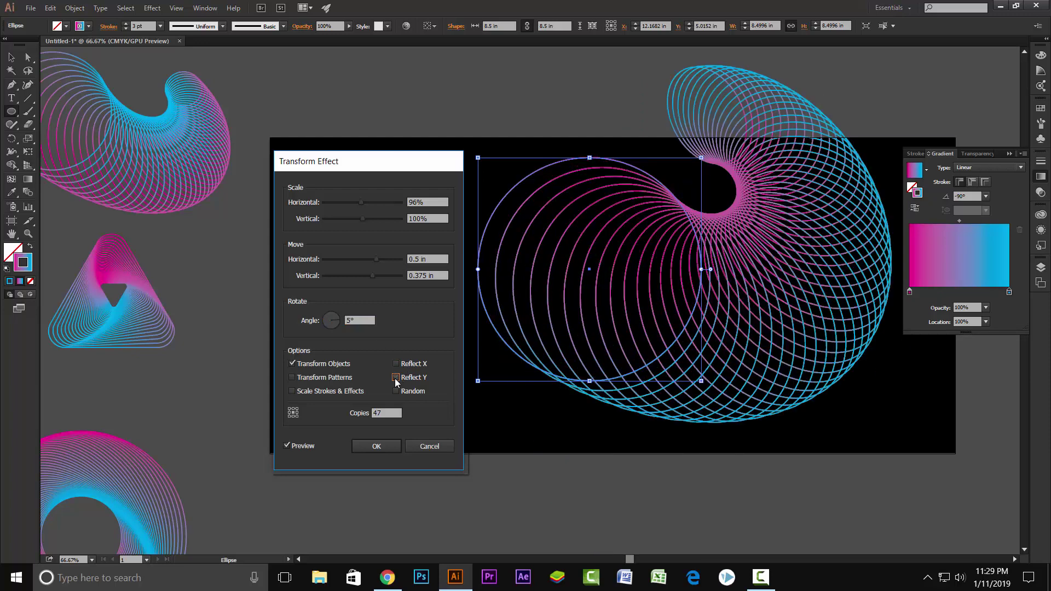
{"action": "left_click", "coordinate": [396, 391]}
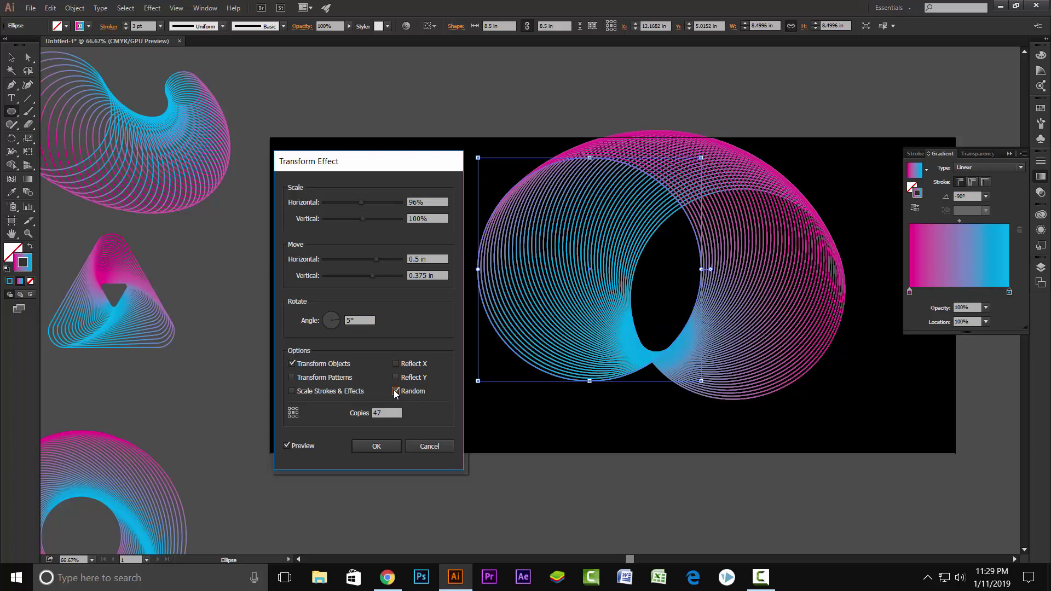
{"action": "left_click", "coordinate": [395, 391]}
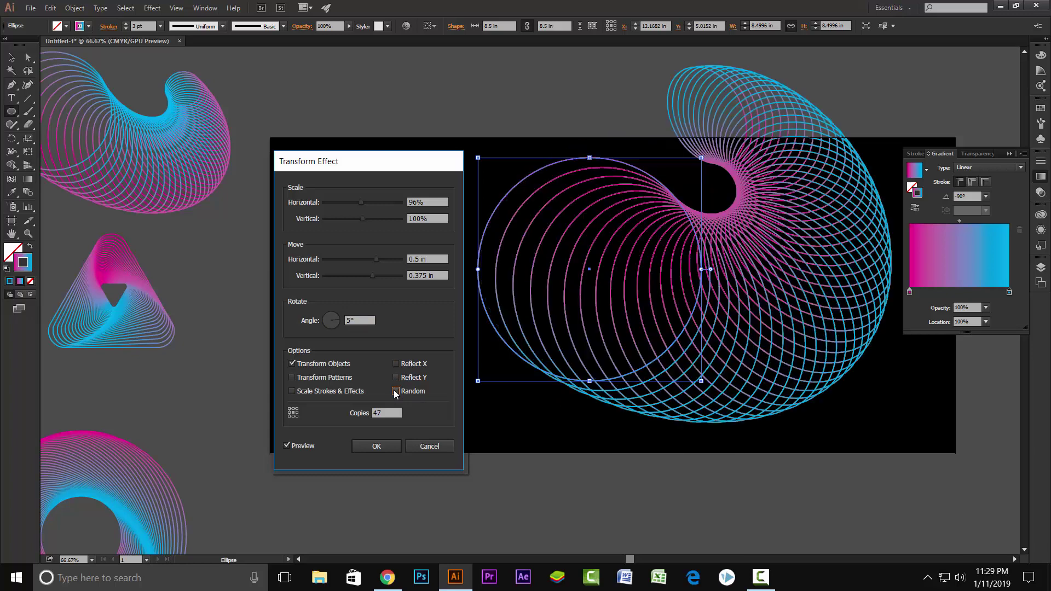
{"action": "left_click", "coordinate": [309, 392]}
{"action": "left_click", "coordinate": [310, 392]}
{"action": "left_click", "coordinate": [309, 378]}
{"action": "left_click", "coordinate": [308, 364]}
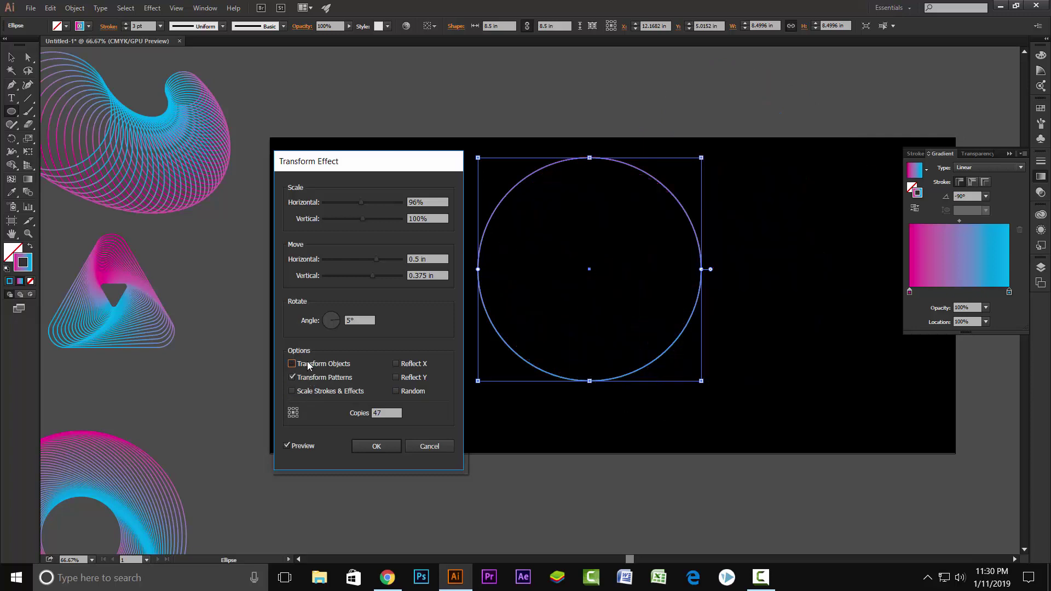
{"action": "left_click", "coordinate": [308, 364]}
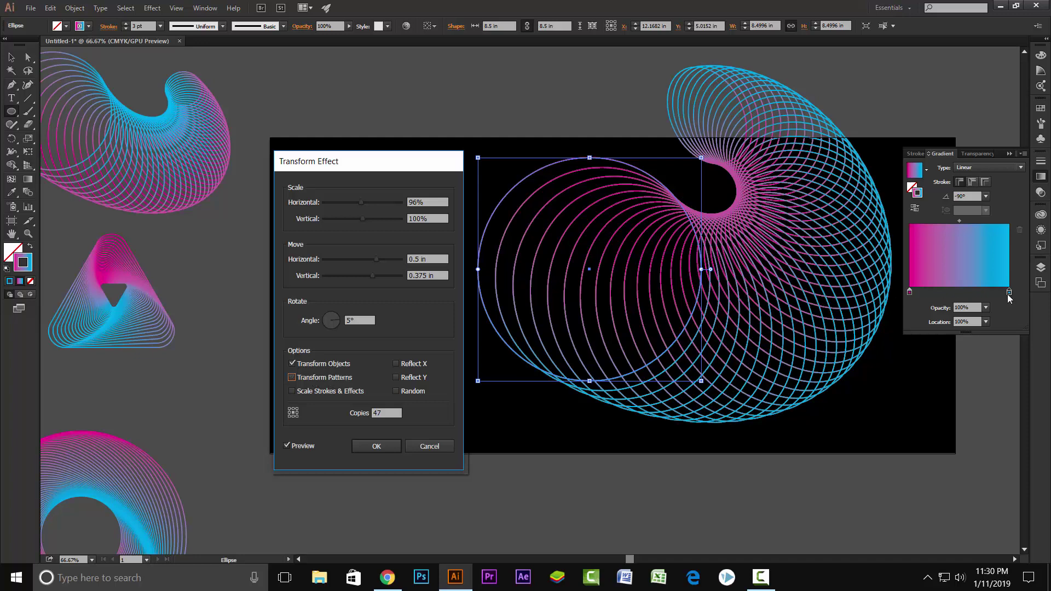
Step: Apply the swirl effect and set its stroke gradient angle to 180°
{"action": "left_click", "coordinate": [375, 446]}
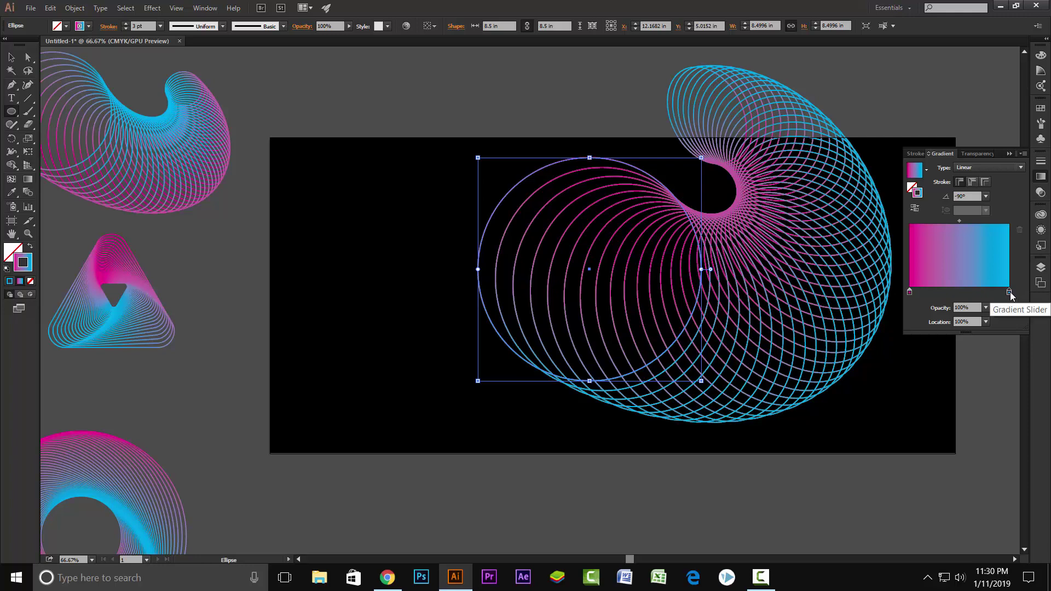
{"action": "left_click", "coordinate": [987, 196]}
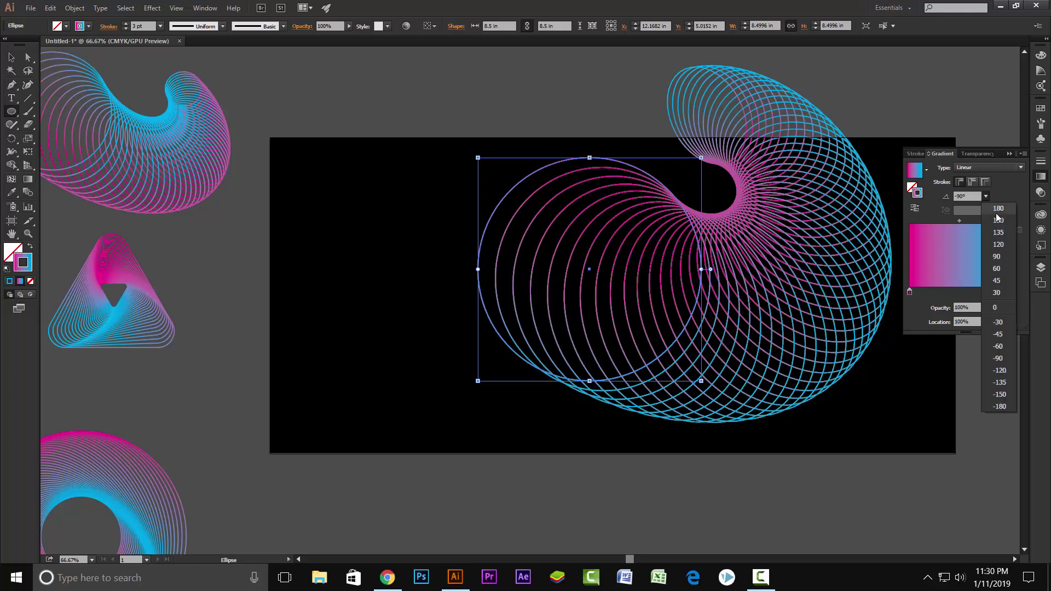
{"action": "left_click", "coordinate": [996, 212]}
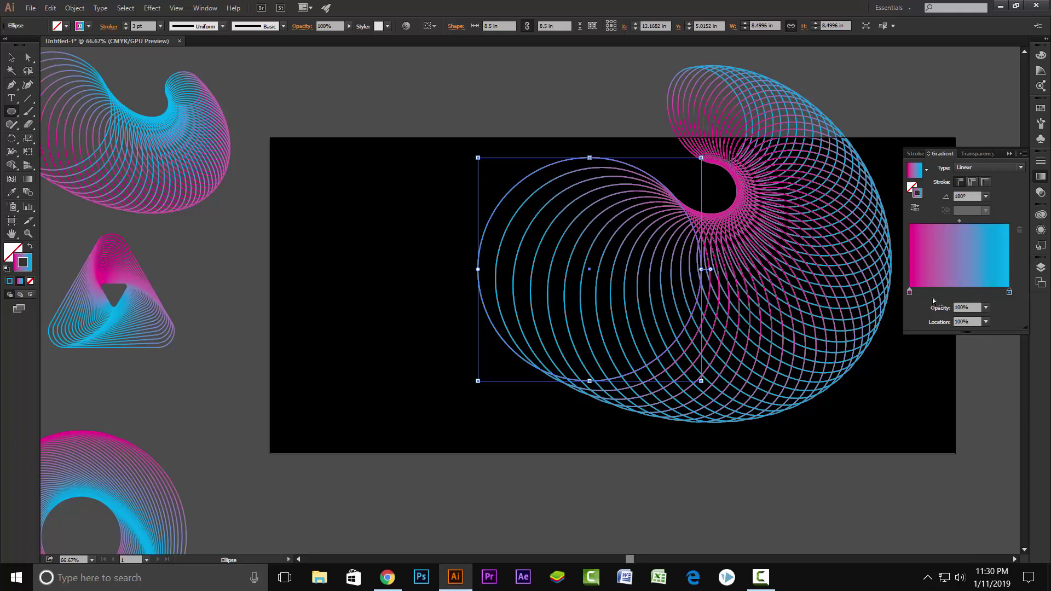
Step: Add a magenta gradient stop and place it at 53.23% location
{"action": "left_click", "coordinate": [912, 294]}
{"action": "left_click_drag", "start_coordinate": [911, 293], "coordinate": [963, 293]}
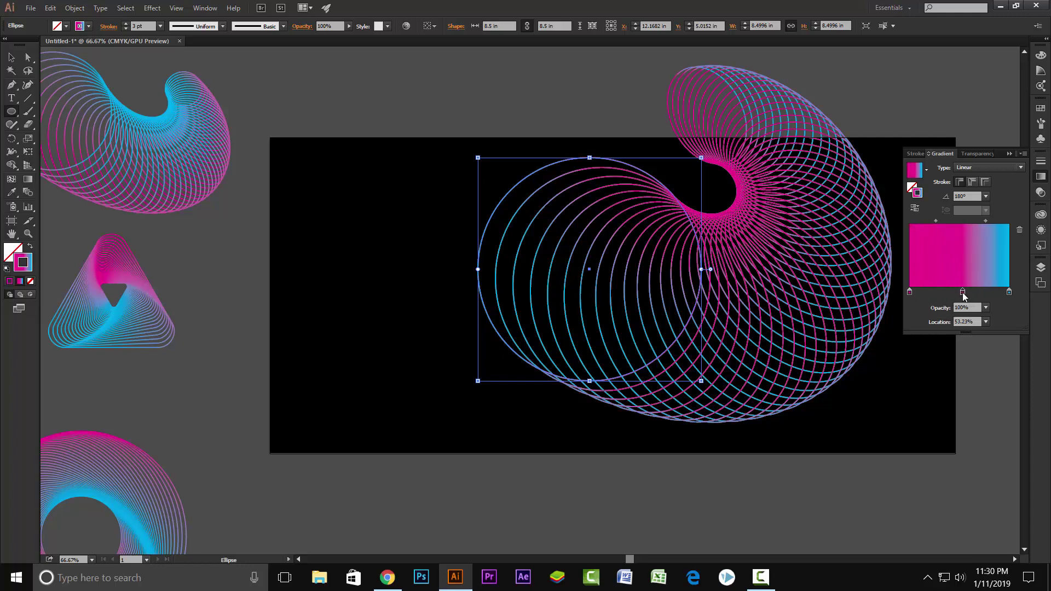
{"action": "scroll", "coordinate": [722, 323], "scroll_direction": "down", "scroll_amount": 1}
{"action": "scroll", "coordinate": [717, 323], "scroll_direction": "down", "scroll_amount": 1}
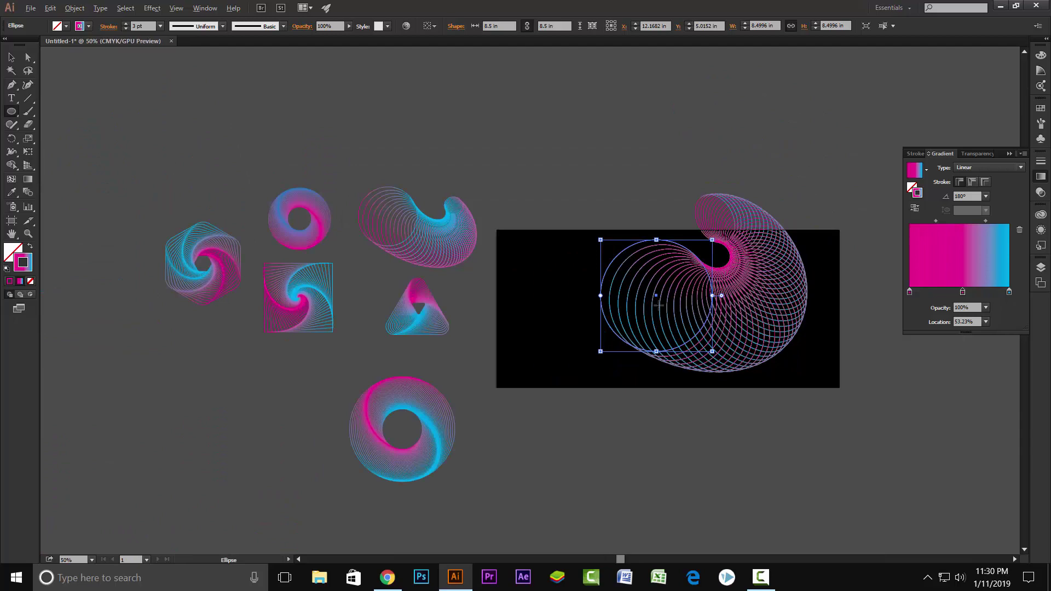
Step: Zoom out and move the finished circle spiral off the artboard to the upper right
{"action": "scroll", "coordinate": [658, 305], "scroll_direction": "up", "scroll_amount": 1}
{"action": "left_click", "coordinate": [11, 57]}
{"action": "scroll", "coordinate": [480, 223], "scroll_direction": "down", "scroll_amount": 2}
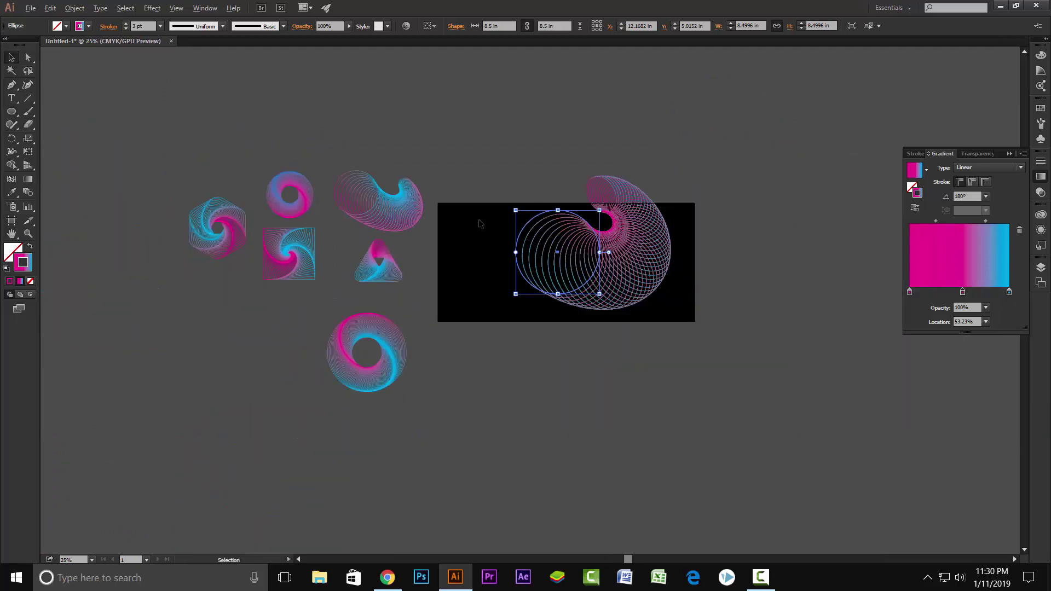
{"action": "left_click_drag", "start_coordinate": [594, 243], "coordinate": [797, 183]}
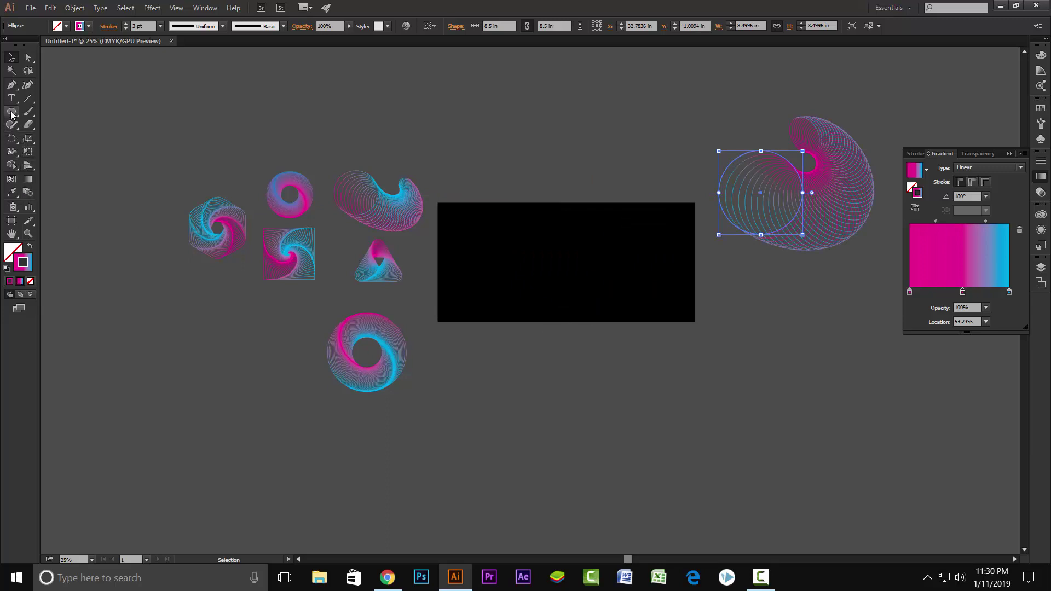
{"action": "left_click_drag", "start_coordinate": [11, 112], "coordinate": [69, 113]}
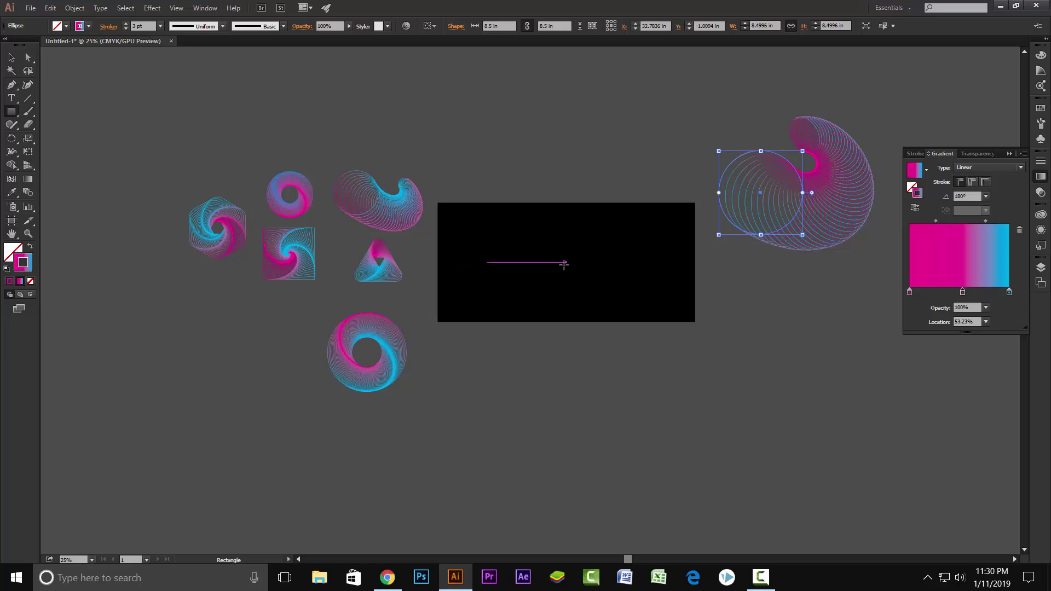
Step: Draw a centred square, rotate it 45° into a diamond and resize it to 6.14 in
{"action": "left_click_drag", "start_coordinate": [539, 265], "coordinate": [585, 299]}
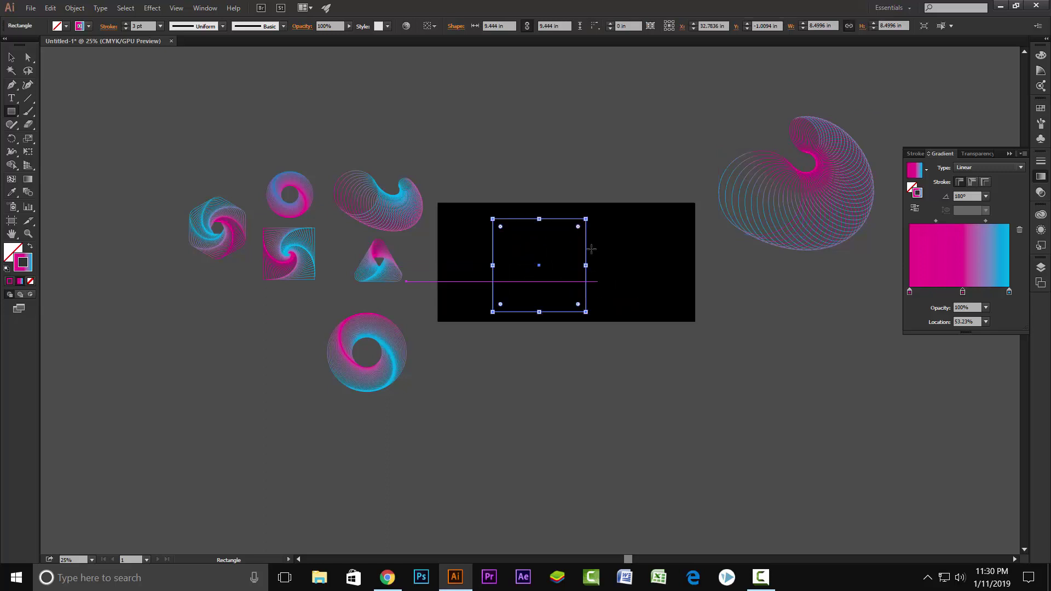
{"action": "scroll", "coordinate": [575, 233], "scroll_direction": "up", "scroll_amount": 1}
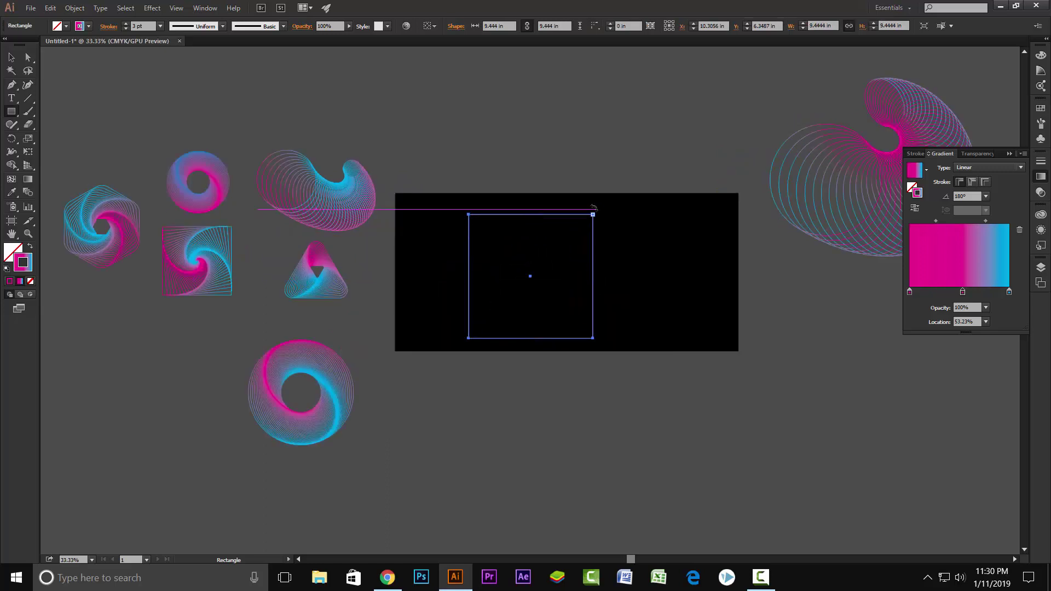
{"action": "left_click_drag", "start_coordinate": [598, 209], "coordinate": [557, 202]}
{"action": "scroll", "coordinate": [536, 223], "scroll_direction": "up", "scroll_amount": 2}
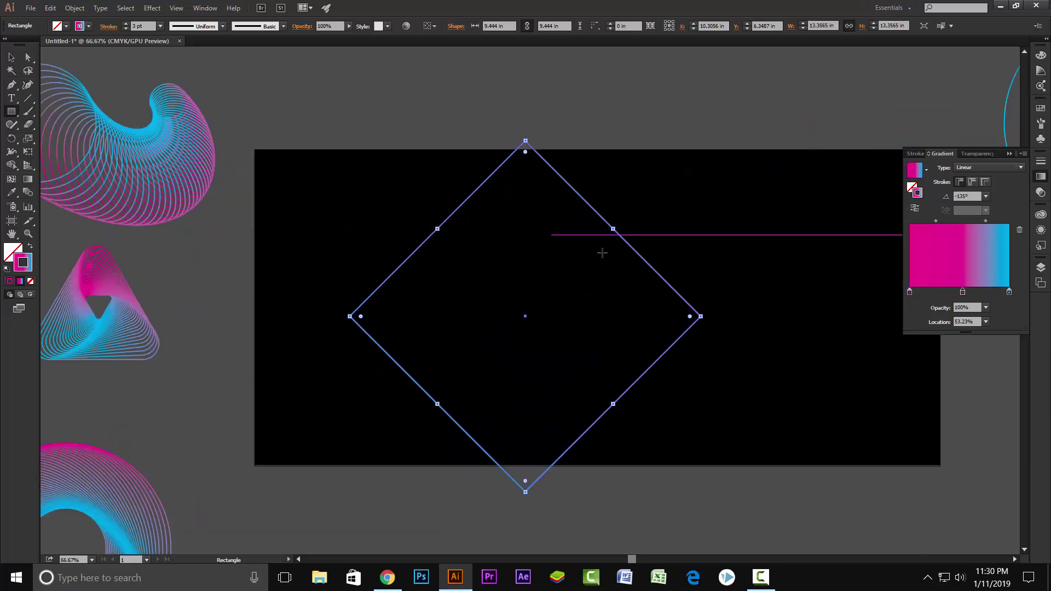
{"action": "left_click_drag", "start_coordinate": [695, 316], "coordinate": [635, 316]}
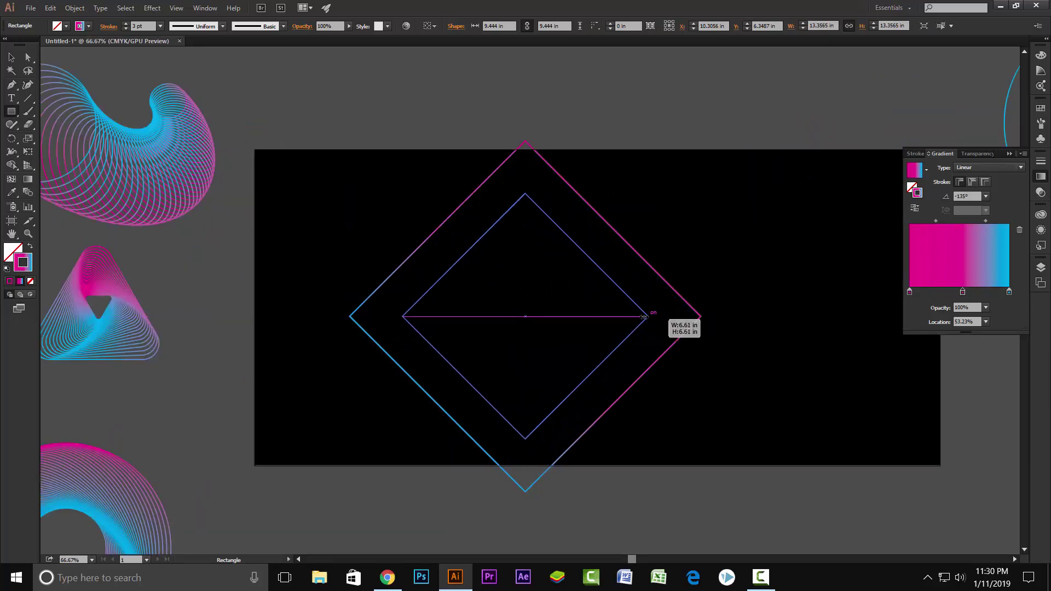
{"action": "scroll", "coordinate": [509, 301], "scroll_direction": "up", "scroll_amount": 1}
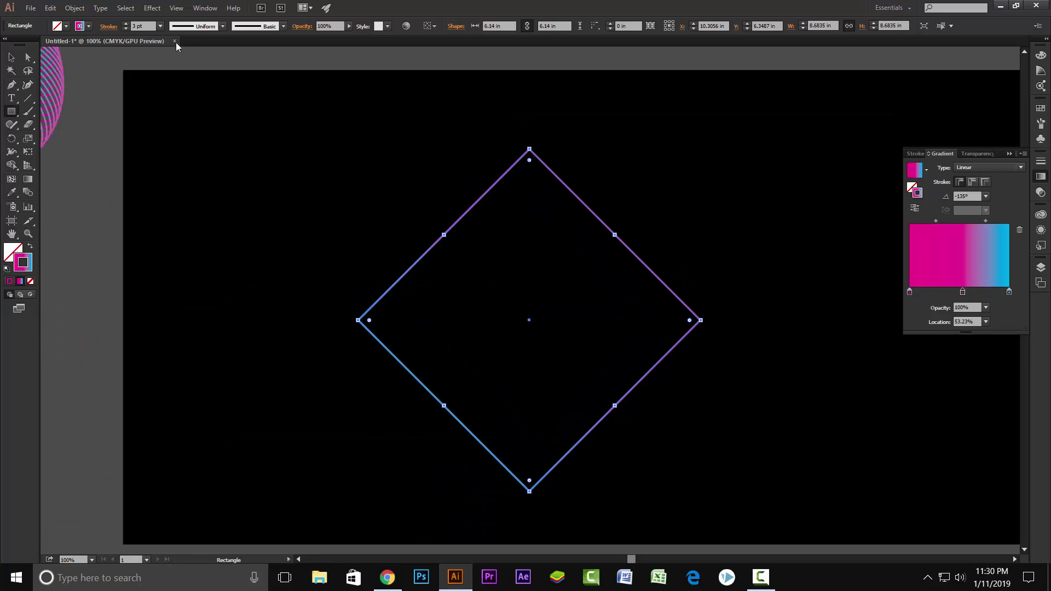
Step: Apply a Transform effect to the diamond with 95% scale and Preview on
{"action": "left_click", "coordinate": [152, 7]}
{"action": "mouse_move", "coordinate": [194, 128]}
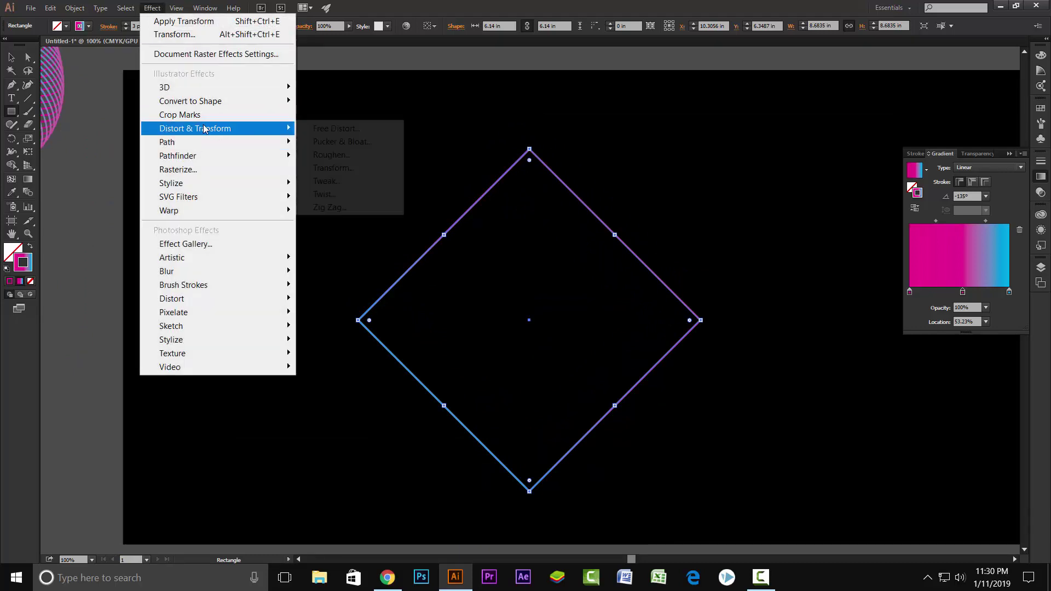
{"action": "left_click", "coordinate": [377, 167]}
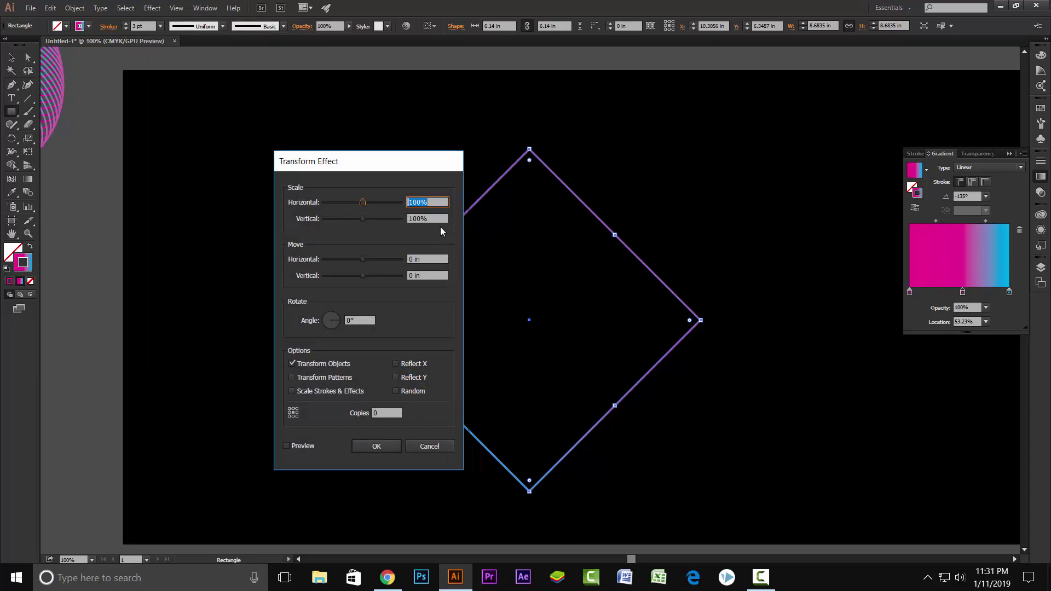
{"action": "key", "text": "Down"}
{"action": "key", "text": "Down"}
{"action": "left_click_drag", "start_coordinate": [424, 166], "coordinate": [293, 160]}
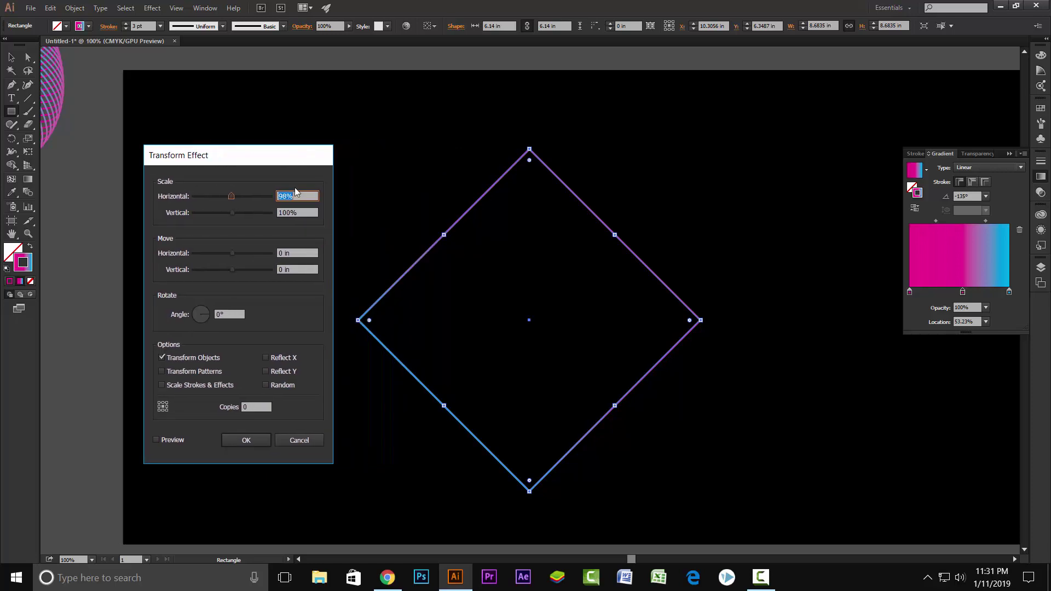
{"action": "key", "text": "Down"}
{"action": "key", "text": "Down"}
{"action": "left_click", "coordinate": [302, 213]}
{"action": "key", "text": "Down"}
{"action": "key", "text": "Down"}
{"action": "key", "text": "Down"}
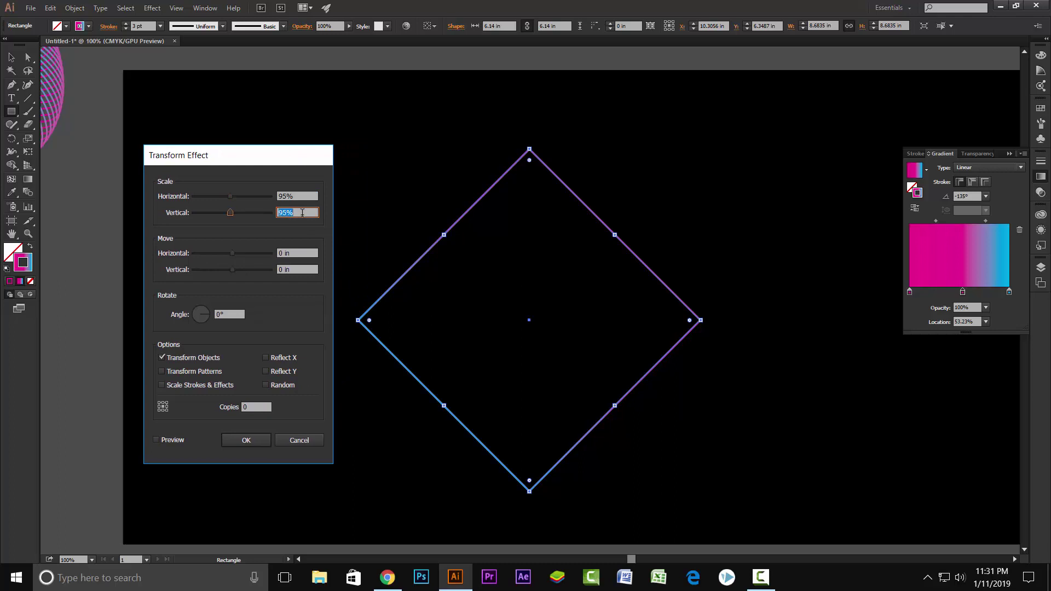
{"action": "left_click", "coordinate": [156, 440]}
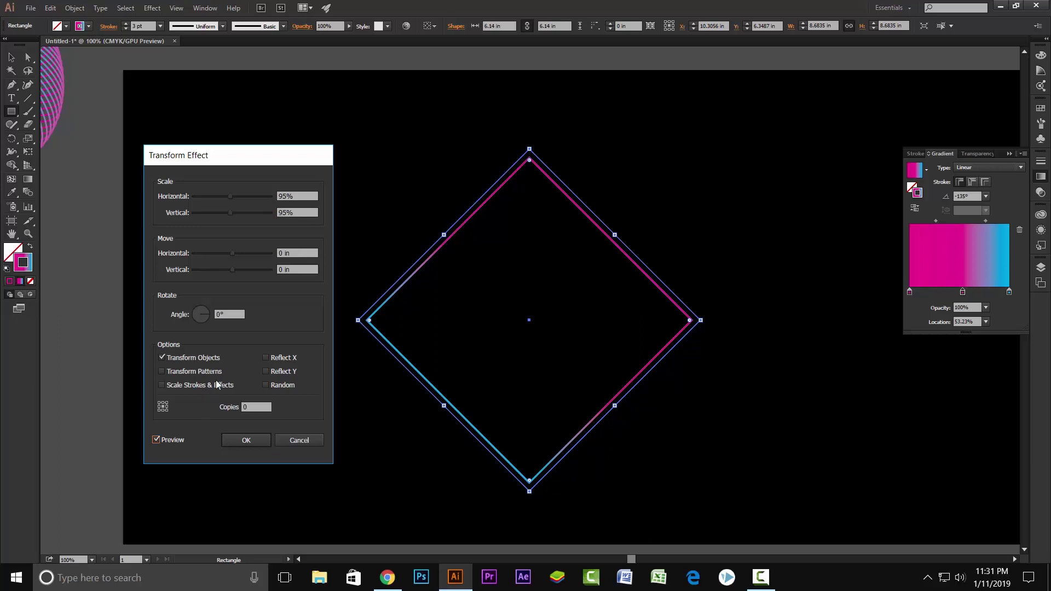
Step: Set the transform rotation angle to 4° and the copies to 47
{"action": "left_click", "coordinate": [234, 314]}
{"action": "key", "text": "Up"}
{"action": "key", "text": "Up"}
{"action": "key", "text": "Up"}
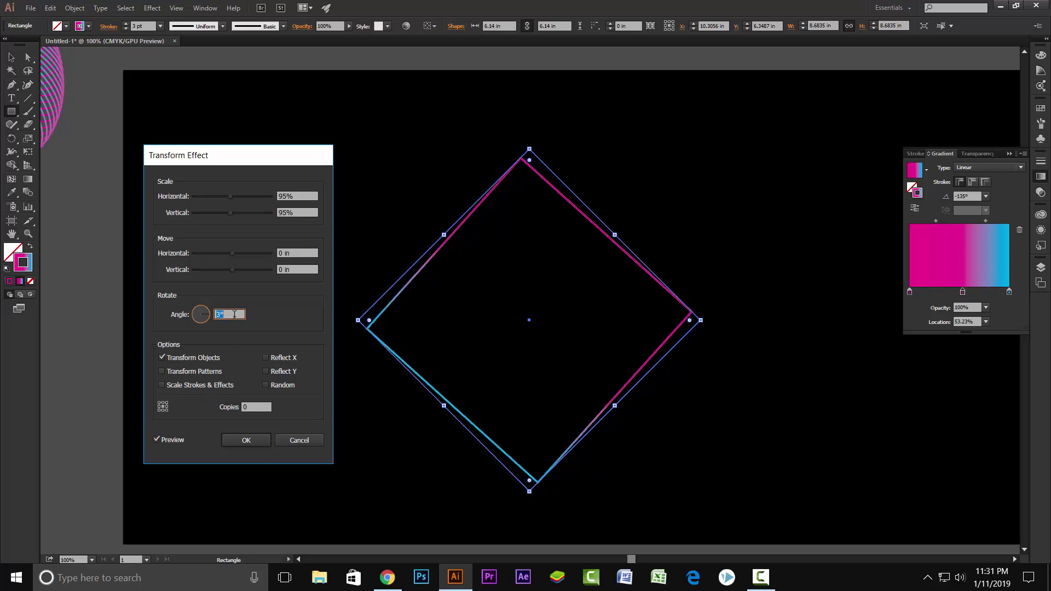
{"action": "key", "text": "Up"}
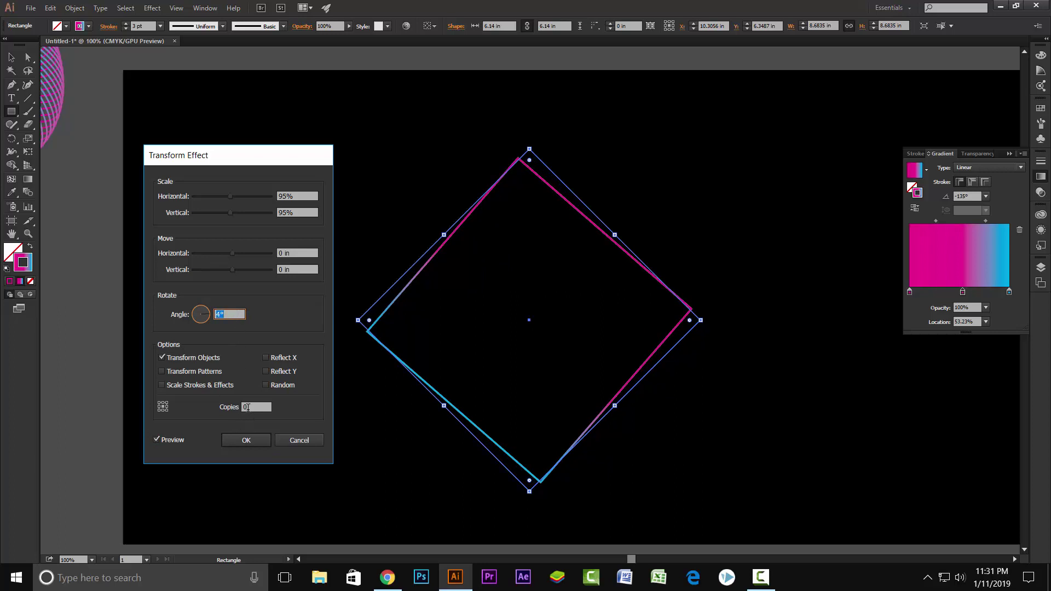
{"action": "left_click", "coordinate": [256, 406]}
{"action": "key", "text": "Up"}
{"action": "key", "text": "Up"}
{"action": "key", "text": "Up"}
{"action": "key", "text": "Up"}
{"action": "key", "text": "Up"}
{"action": "key", "text": "Up"}
{"action": "key", "text": "Up"}
{"action": "key", "text": "Up"}
{"action": "key", "text": "Up"}
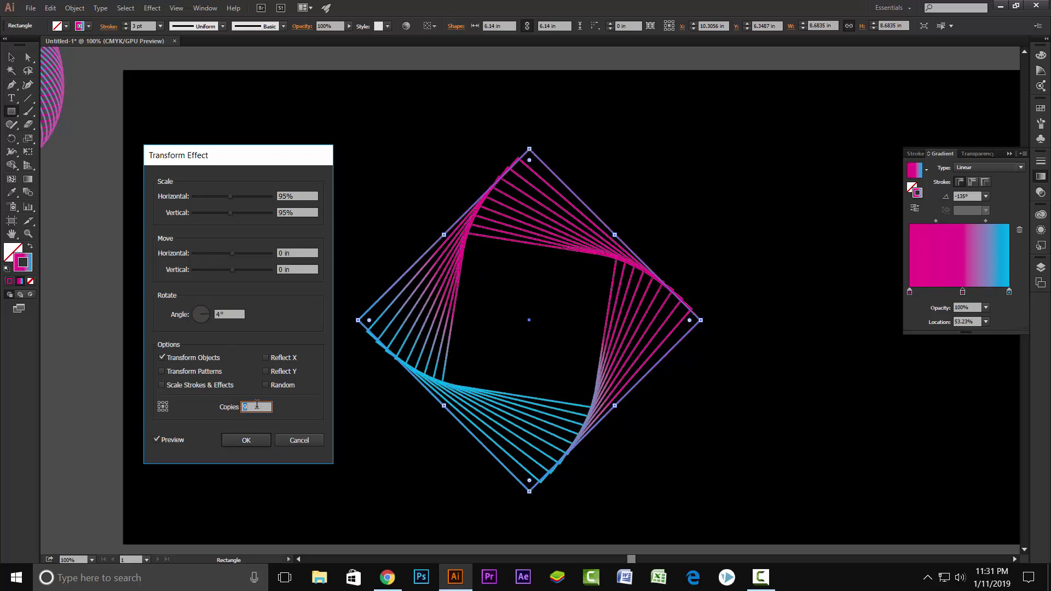
{"action": "key", "text": "Up"}
{"action": "key", "text": "Up"}
{"action": "key", "text": "Up"}
{"action": "key", "text": "Up"}
{"action": "key", "text": "Up"}
{"action": "key", "text": "Up"}
{"action": "scroll", "coordinate": [257, 405], "scroll_direction": "up", "scroll_amount": 3}
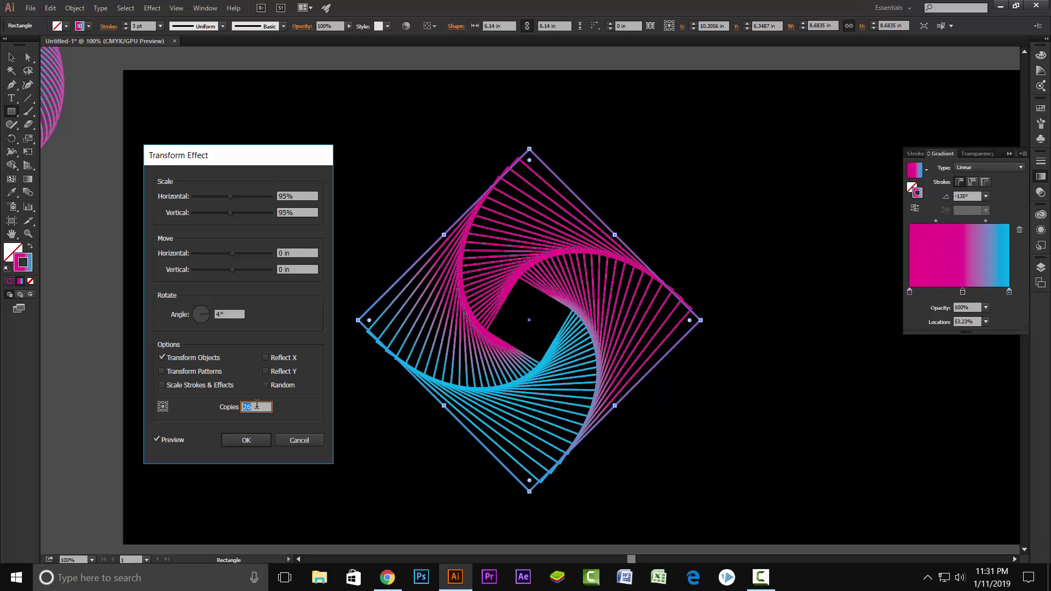
{"action": "scroll", "coordinate": [257, 405], "scroll_direction": "up", "scroll_amount": 3}
{"action": "scroll", "coordinate": [257, 405], "scroll_direction": "up", "scroll_amount": 3}
{"action": "scroll", "coordinate": [257, 405], "scroll_direction": "up", "scroll_amount": 3}
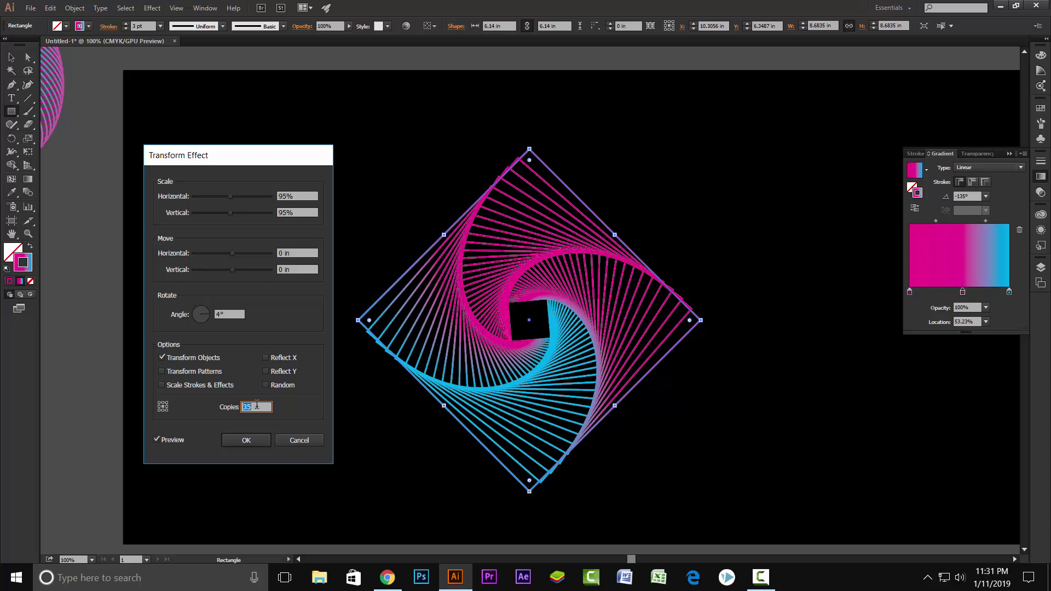
{"action": "scroll", "coordinate": [257, 405], "scroll_direction": "up", "scroll_amount": 3}
{"action": "scroll", "coordinate": [257, 405], "scroll_direction": "up", "scroll_amount": 3}
{"action": "scroll", "coordinate": [257, 406], "scroll_direction": "up", "scroll_amount": 4}
{"action": "scroll", "coordinate": [258, 407], "scroll_direction": "up", "scroll_amount": 3}
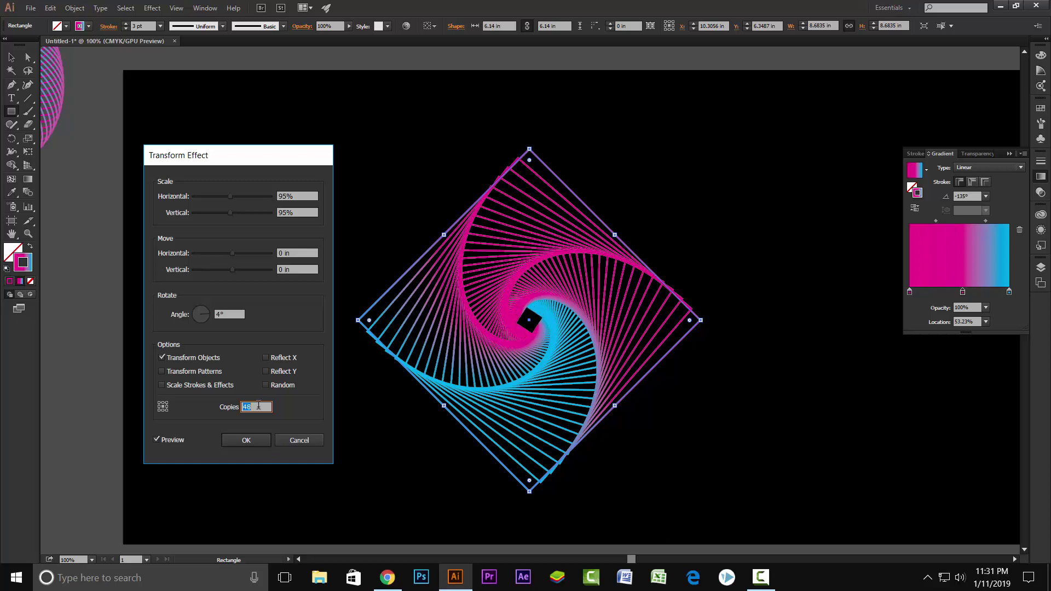
{"action": "scroll", "coordinate": [259, 405], "scroll_direction": "down", "scroll_amount": 1}
Step: Try horizontal and vertical move offsets, leave both at 0, and apply the effect
{"action": "left_click", "coordinate": [301, 252]}
{"action": "scroll", "coordinate": [302, 254], "scroll_direction": "up", "scroll_amount": 1}
{"action": "scroll", "coordinate": [303, 256], "scroll_direction": "up", "scroll_amount": 1}
{"action": "scroll", "coordinate": [304, 260], "scroll_direction": "up", "scroll_amount": 1}
{"action": "scroll", "coordinate": [302, 257], "scroll_direction": "down", "scroll_amount": 1}
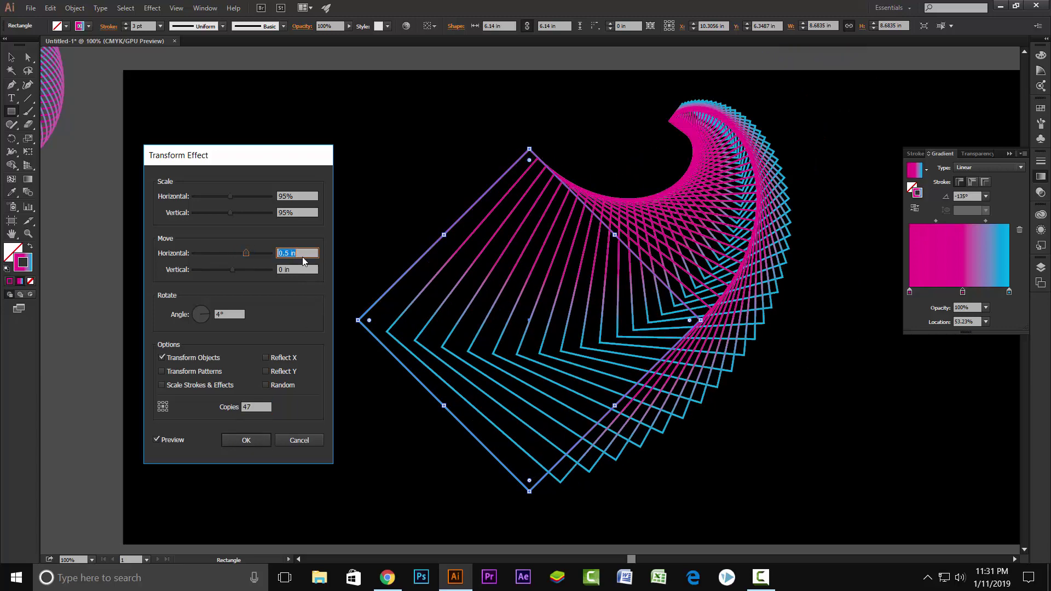
{"action": "scroll", "coordinate": [302, 258], "scroll_direction": "down", "scroll_amount": 1}
{"action": "left_click", "coordinate": [303, 270]}
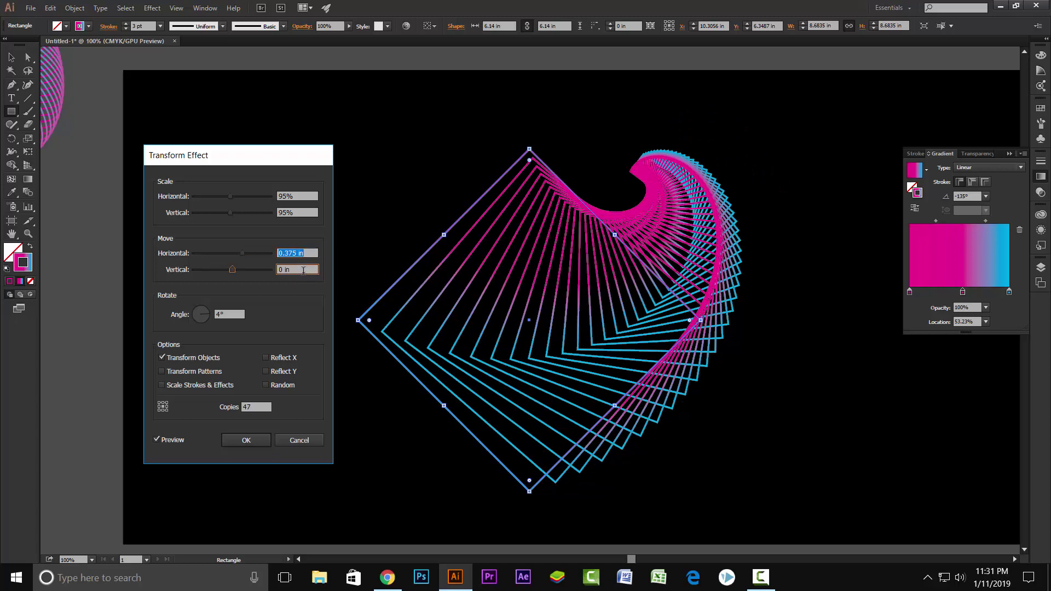
{"action": "scroll", "coordinate": [303, 270], "scroll_direction": "up", "scroll_amount": 1}
{"action": "scroll", "coordinate": [304, 270], "scroll_direction": "up", "scroll_amount": 1}
{"action": "scroll", "coordinate": [303, 270], "scroll_direction": "down", "scroll_amount": 1}
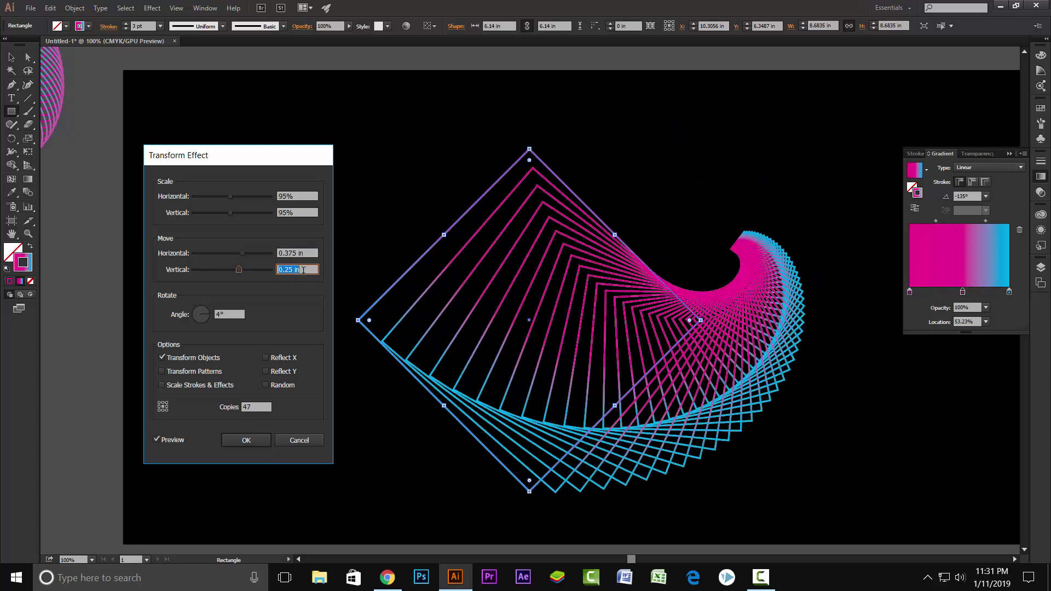
{"action": "scroll", "coordinate": [303, 270], "scroll_direction": "down", "scroll_amount": 1}
{"action": "scroll", "coordinate": [304, 270], "scroll_direction": "down", "scroll_amount": 1}
{"action": "scroll", "coordinate": [304, 270], "scroll_direction": "down", "scroll_amount": 1}
{"action": "scroll", "coordinate": [303, 270], "scroll_direction": "up", "scroll_amount": 1}
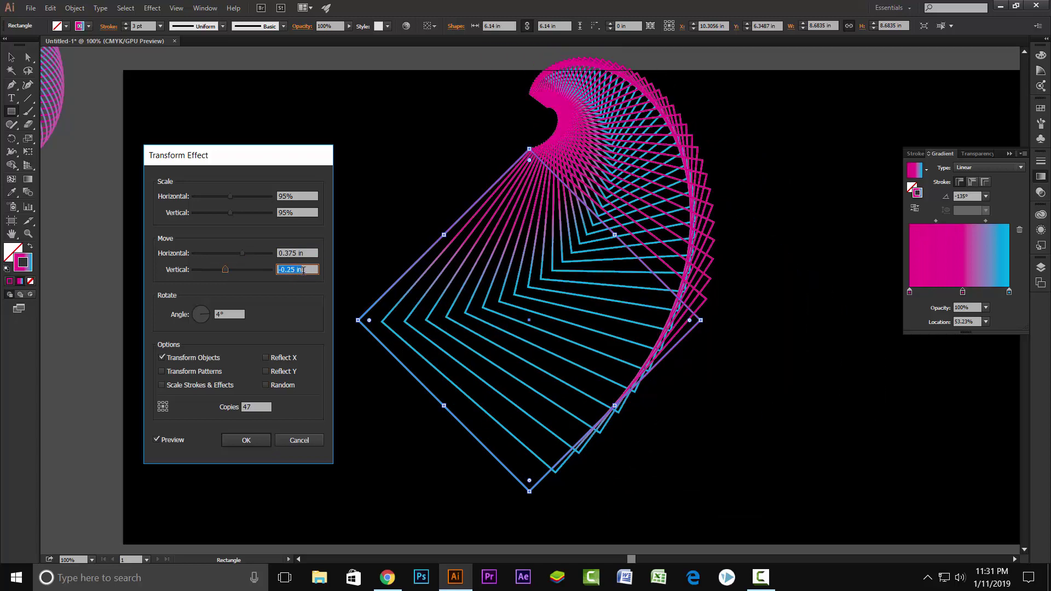
{"action": "scroll", "coordinate": [303, 270], "scroll_direction": "up", "scroll_amount": 1}
{"action": "scroll", "coordinate": [304, 270], "scroll_direction": "down", "scroll_amount": 1}
{"action": "scroll", "coordinate": [303, 270], "scroll_direction": "up", "scroll_amount": 1}
{"action": "scroll", "coordinate": [304, 269], "scroll_direction": "up", "scroll_amount": 1}
{"action": "left_click", "coordinate": [302, 253]}
{"action": "scroll", "coordinate": [302, 254], "scroll_direction": "down", "scroll_amount": 2}
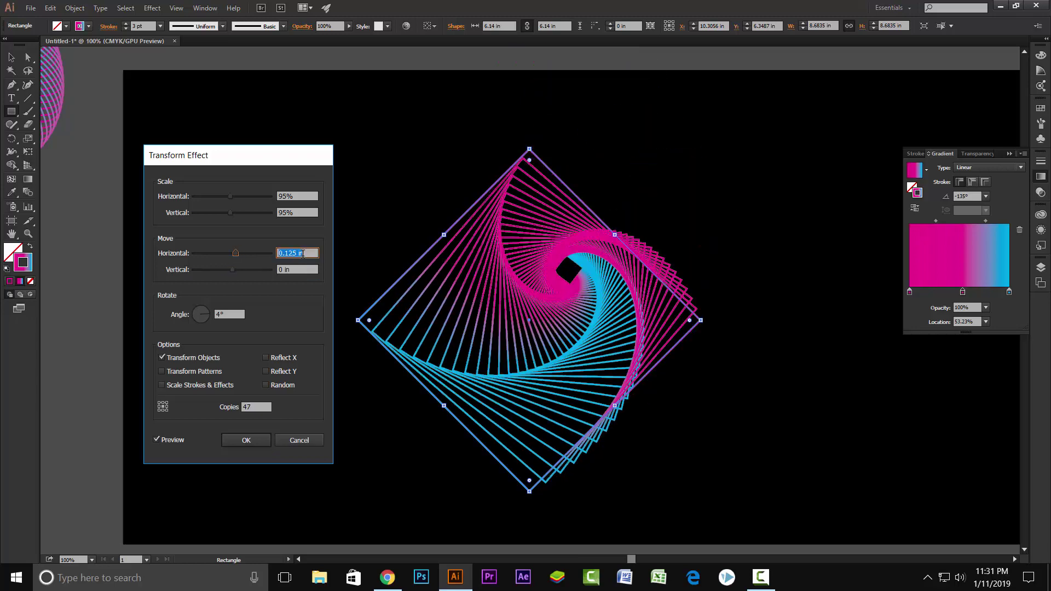
{"action": "scroll", "coordinate": [302, 253], "scroll_direction": "down", "scroll_amount": 1}
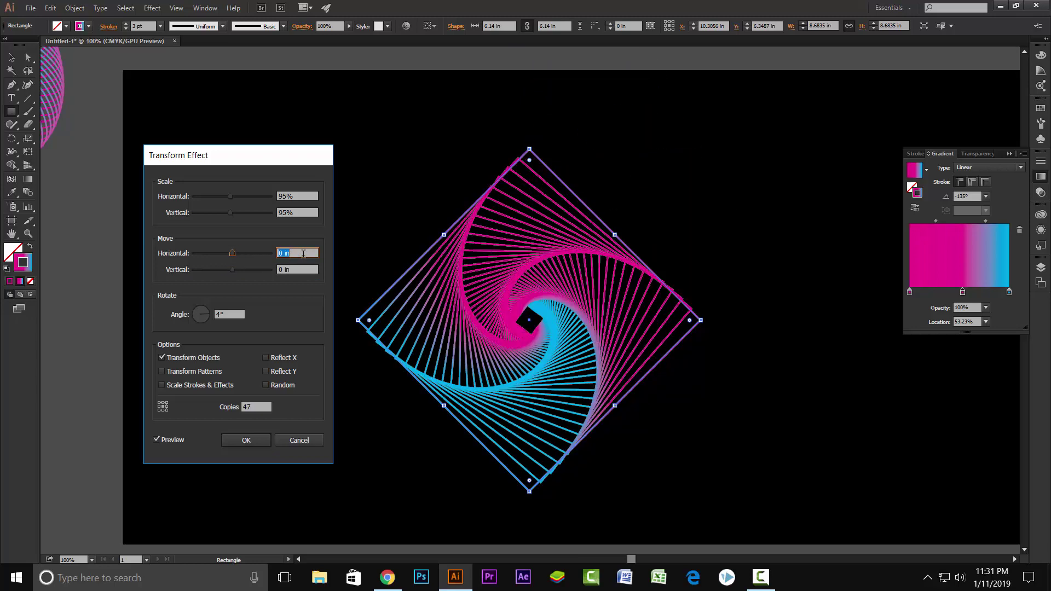
{"action": "left_click", "coordinate": [258, 441]}
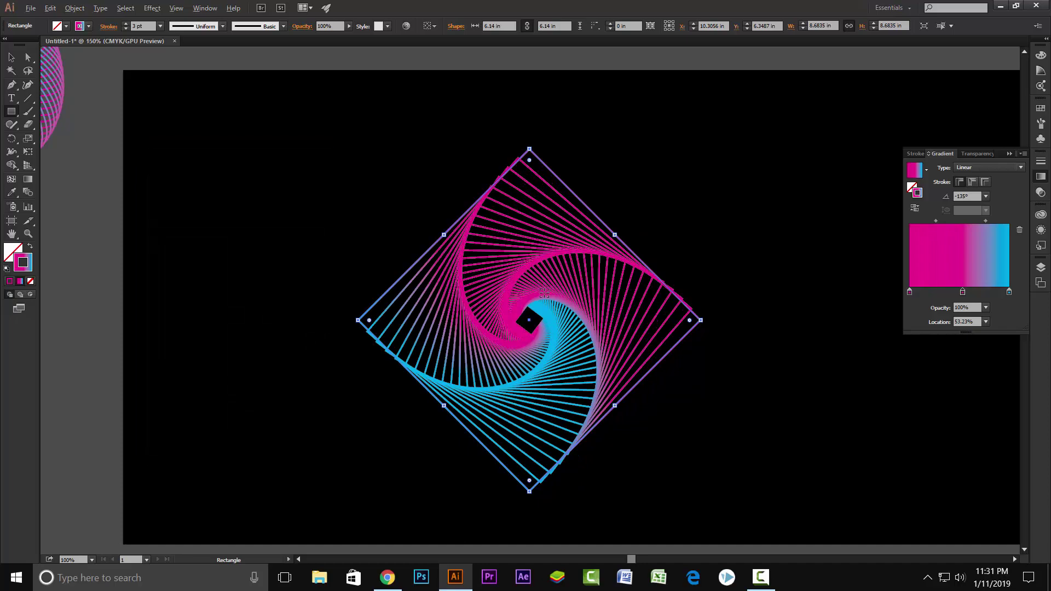
Step: Drag the diamond's live corner widget inward to round the spiral's corners, then deselect
{"action": "scroll", "coordinate": [544, 293], "scroll_direction": "up", "scroll_amount": 1}
{"action": "scroll", "coordinate": [544, 293], "scroll_direction": "up", "scroll_amount": 1}
{"action": "scroll", "coordinate": [544, 293], "scroll_direction": "up", "scroll_amount": 1}
{"action": "scroll", "coordinate": [544, 292], "scroll_direction": "up", "scroll_amount": 1}
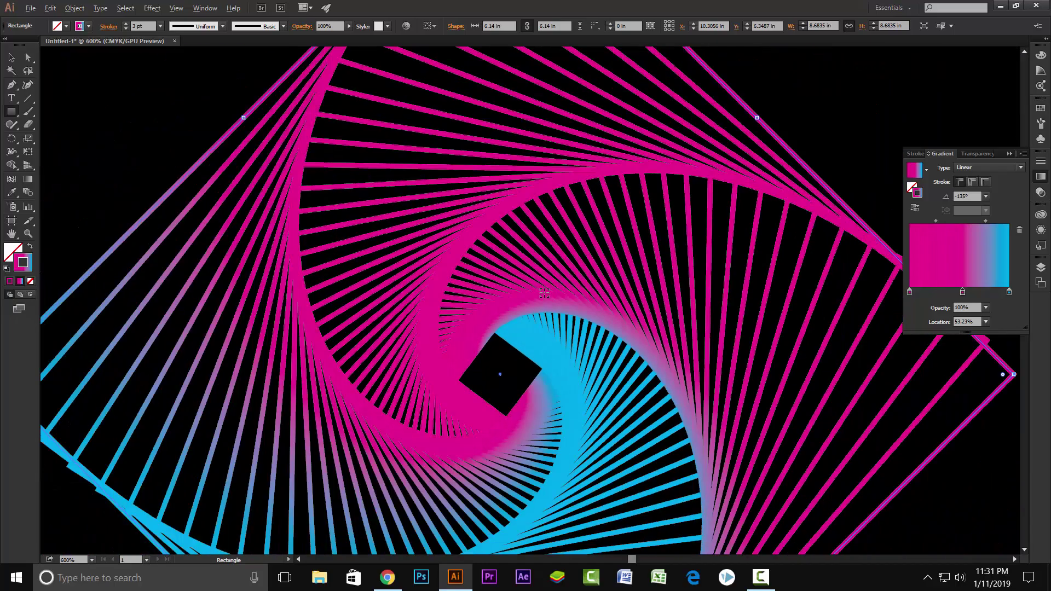
{"action": "scroll", "coordinate": [544, 292], "scroll_direction": "down", "scroll_amount": 5}
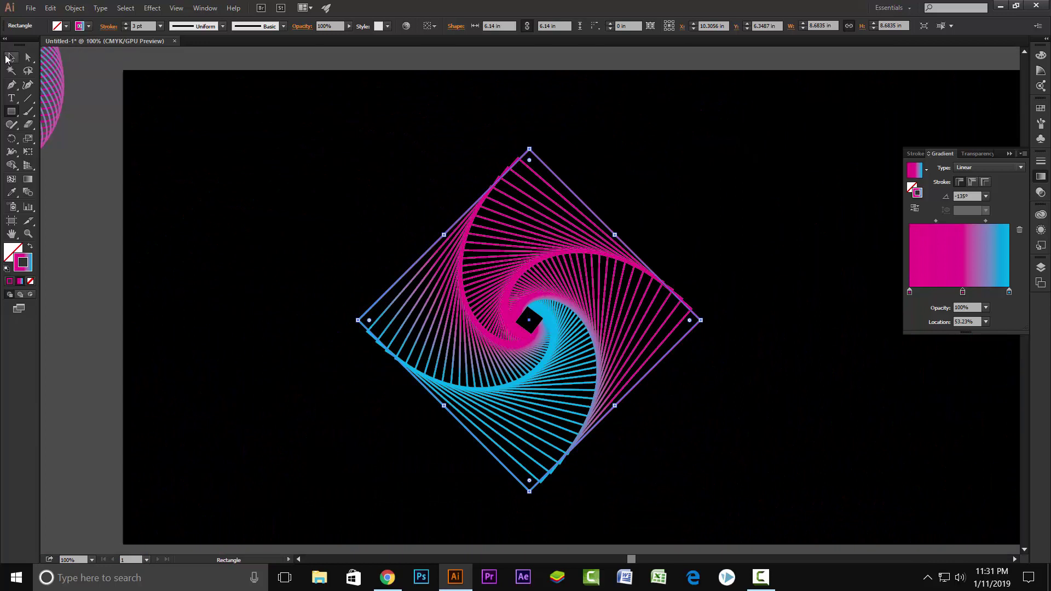
{"action": "left_click", "coordinate": [11, 57]}
{"action": "left_click_drag", "start_coordinate": [529, 160], "coordinate": [530, 207]}
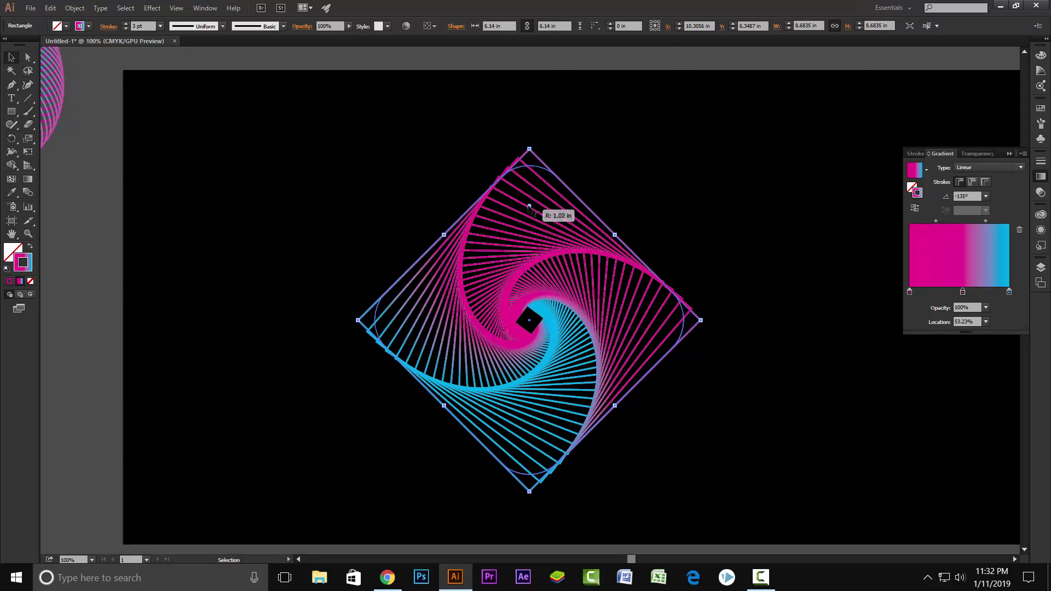
{"action": "left_click", "coordinate": [758, 237]}
{"action": "scroll", "coordinate": [607, 218], "scroll_direction": "down", "scroll_amount": 1}
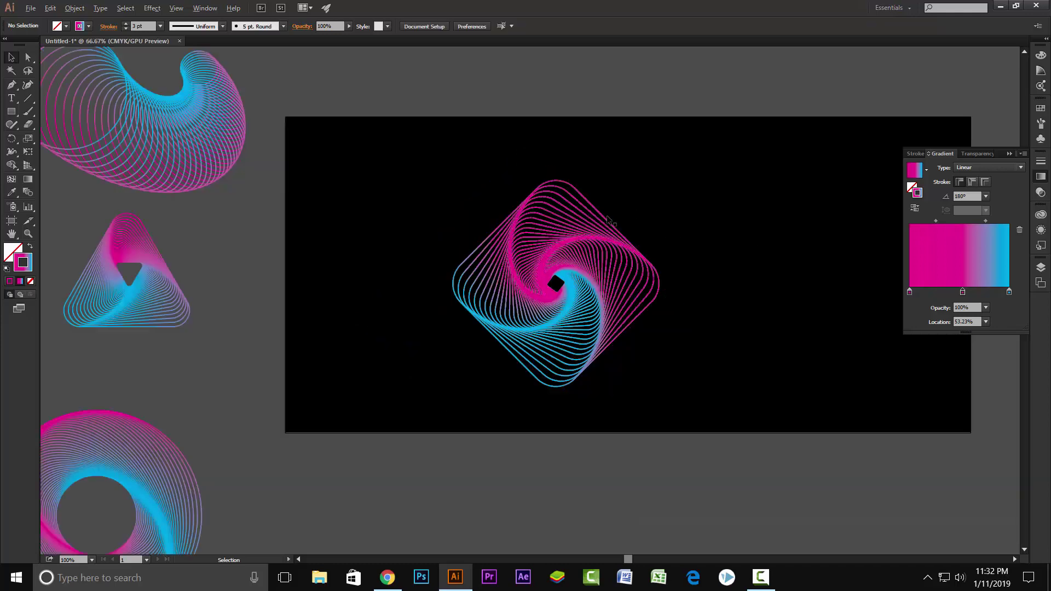
{"action": "scroll", "coordinate": [608, 219], "scroll_direction": "down", "scroll_amount": 1}
{"action": "scroll", "coordinate": [596, 247], "scroll_direction": "up", "scroll_amount": 2}
{"action": "scroll", "coordinate": [595, 262], "scroll_direction": "down", "scroll_amount": 2}
Step: Move the rounded spiral off the artboard and draw an upright three-sided polygon on it
{"action": "mouse_move", "coordinate": [565, 273]}
{"action": "left_mouse_down"}
{"action": "mouse_move", "coordinate": [313, 359]}
{"action": "mouse_move", "coordinate": [239, 347]}
{"action": "left_mouse_up"}
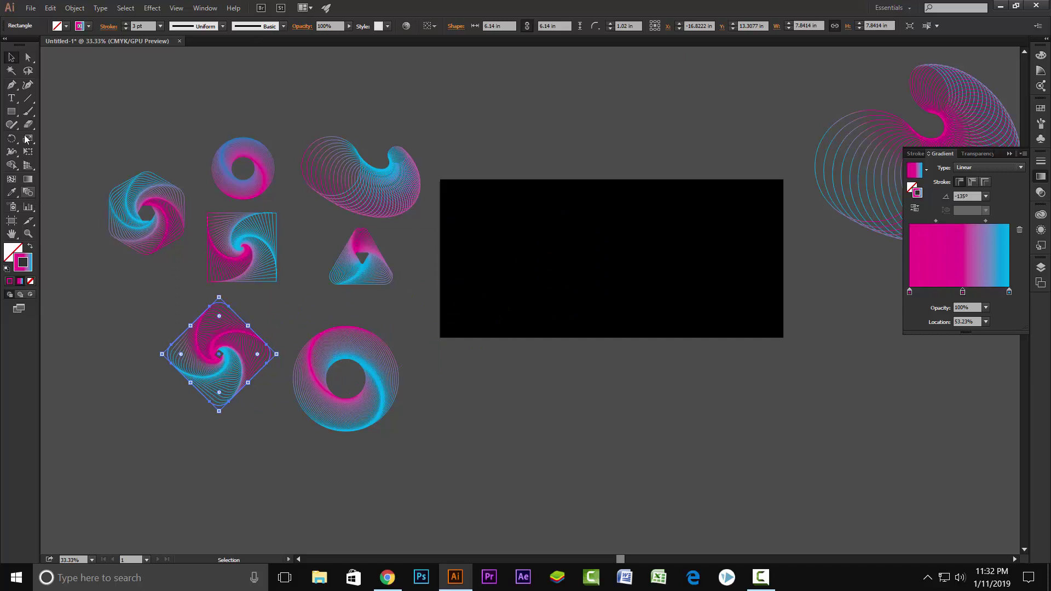
{"action": "left_click_drag", "start_coordinate": [11, 113], "coordinate": [55, 158]}
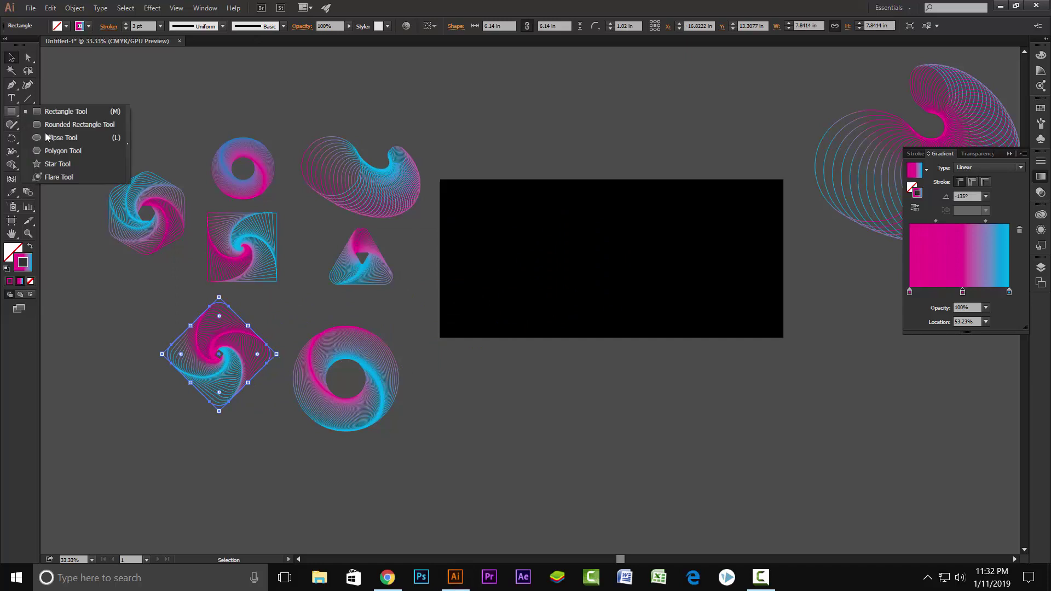
{"action": "left_click_drag", "start_coordinate": [601, 259], "coordinate": [642, 303]}
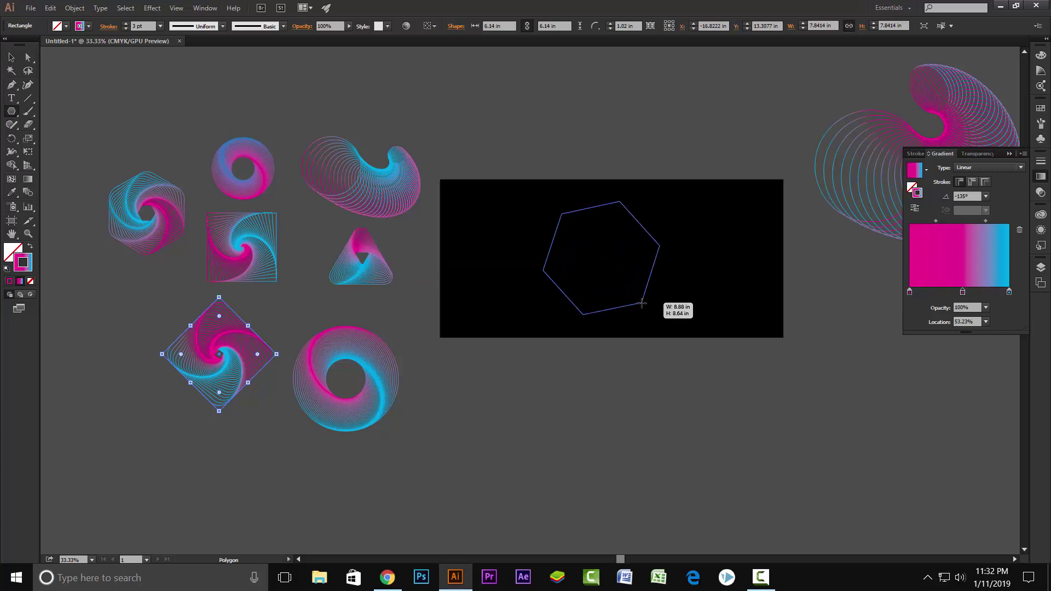
{"action": "key", "text": "Up"}
{"action": "key", "text": "Down"}
{"action": "key", "text": "Down"}
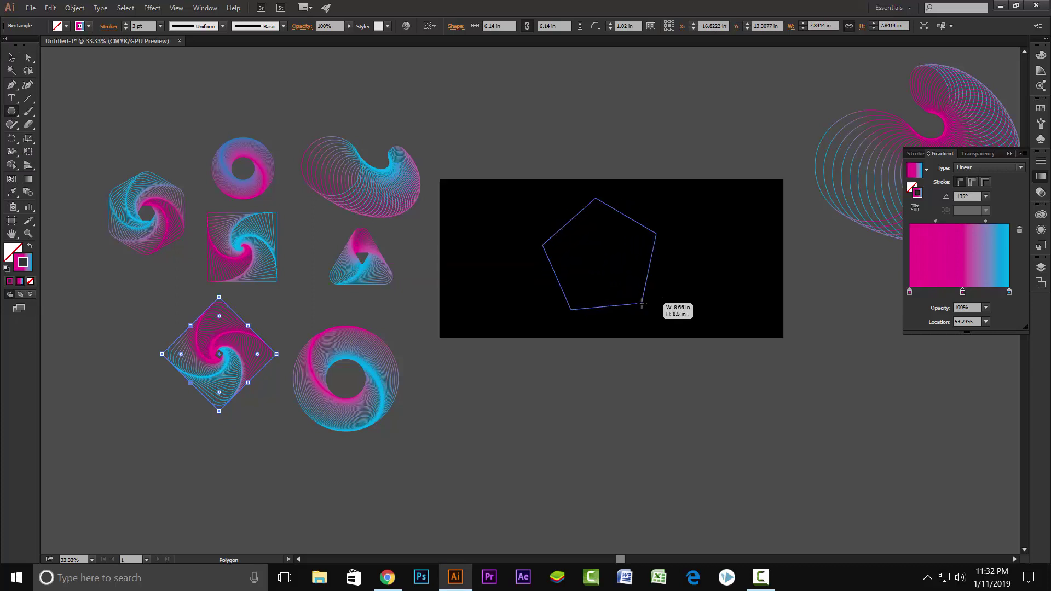
{"action": "key", "text": "Down"}
{"action": "key", "text": "Down"}
{"action": "left_click_drag", "start_coordinate": [641, 302], "coordinate": [654, 287]}
{"action": "scroll", "coordinate": [622, 244], "scroll_direction": "up", "scroll_amount": 1}
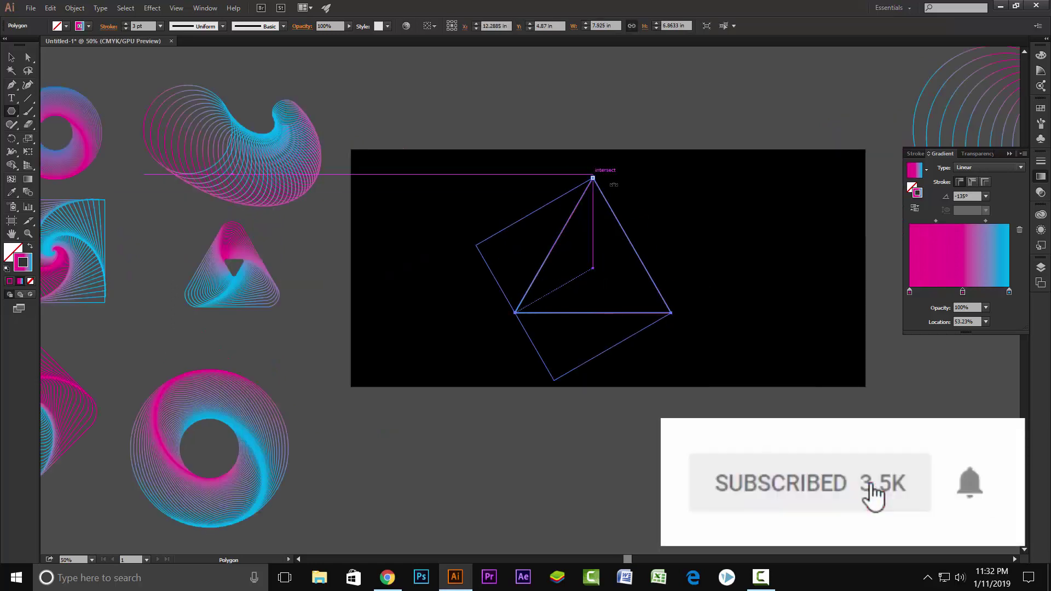
{"action": "left_click_drag", "start_coordinate": [674, 316], "coordinate": [650, 299]}
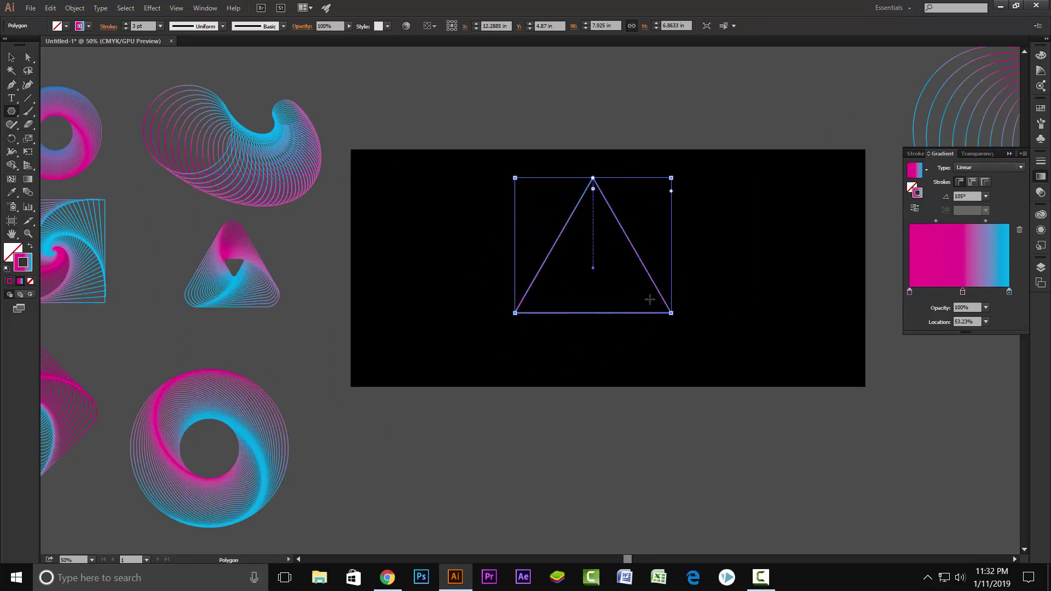
Step: Apply a Transform effect to the triangle with Preview on and scale 95%/95%
{"action": "left_click", "coordinate": [155, 8]}
{"action": "mouse_move", "coordinate": [195, 129]}
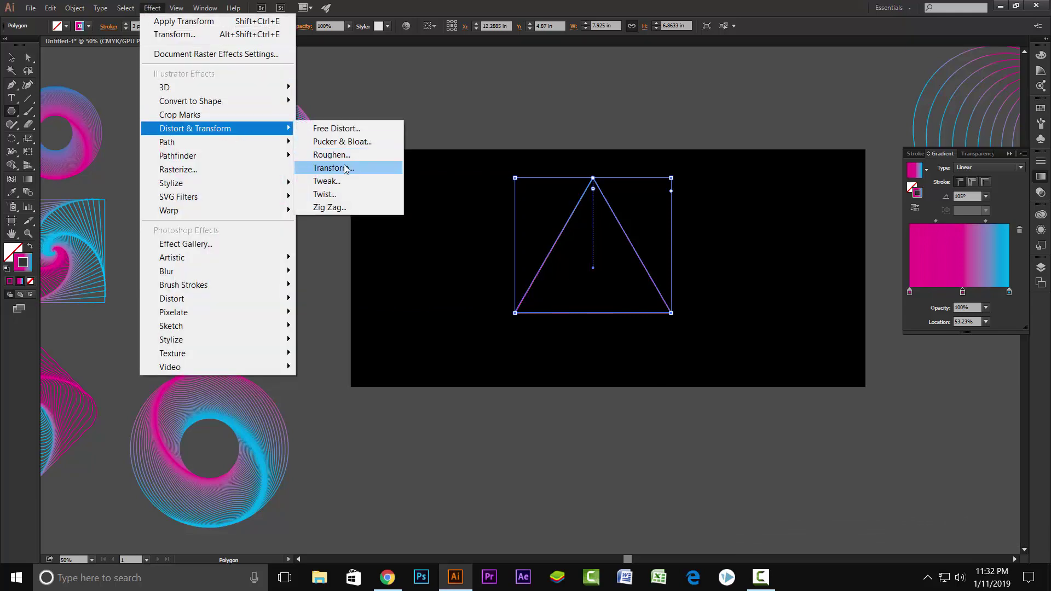
{"action": "left_click", "coordinate": [334, 168]}
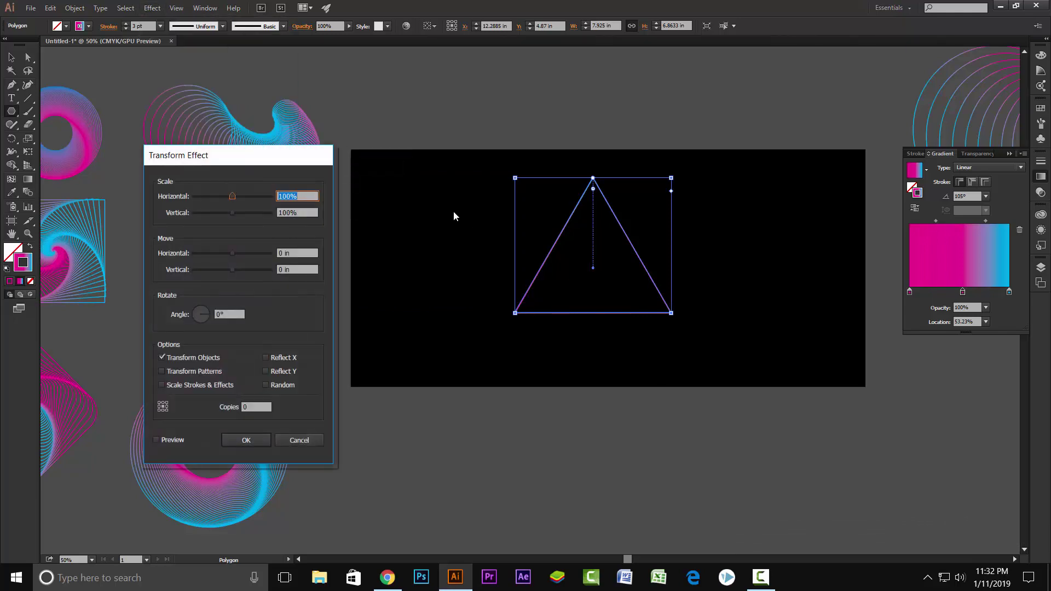
{"action": "left_click", "coordinate": [310, 195]}
{"action": "left_click", "coordinate": [157, 440]}
{"action": "left_click", "coordinate": [304, 195]}
{"action": "key", "text": "Down"}
{"action": "key", "text": "Down"}
{"action": "key", "text": "Down"}
{"action": "key", "text": "Down"}
{"action": "key", "text": "Down"}
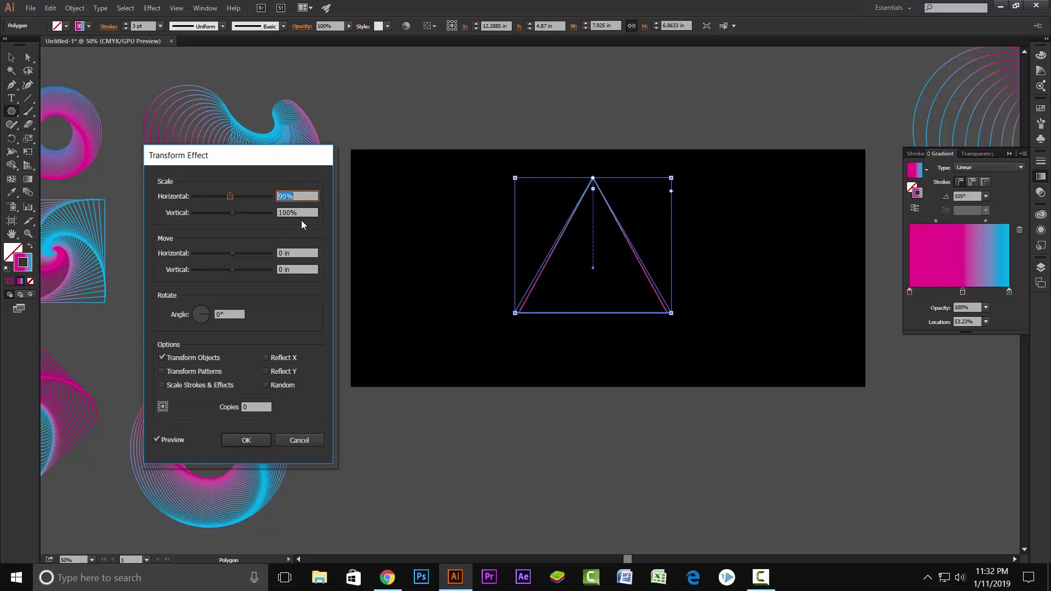
{"action": "left_click", "coordinate": [302, 212]}
{"action": "key", "text": "Down"}
{"action": "key", "text": "Down"}
{"action": "key", "text": "Down"}
{"action": "key", "text": "Down"}
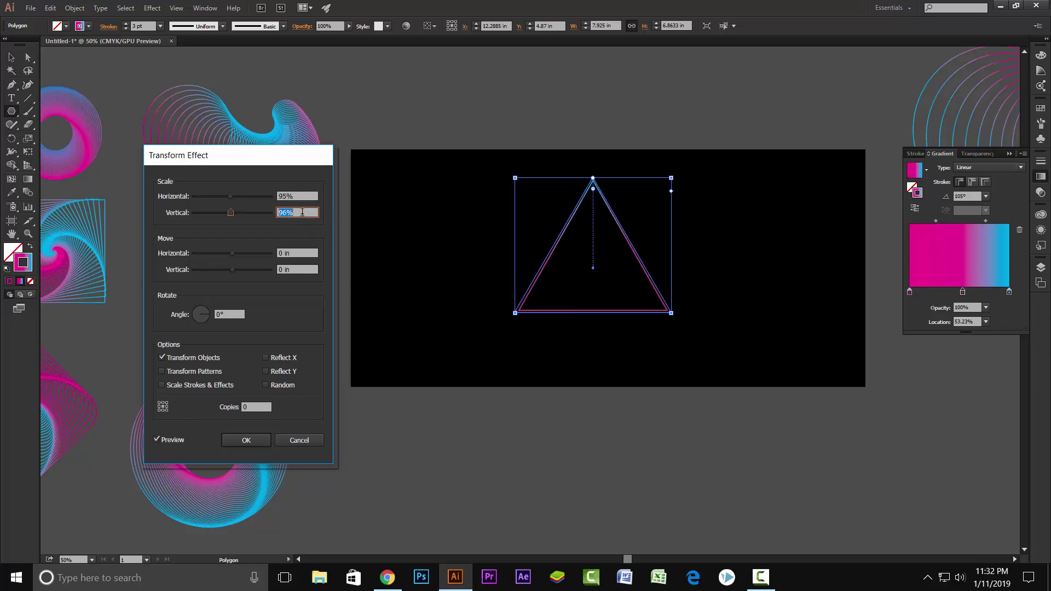
{"action": "key", "text": "Down"}
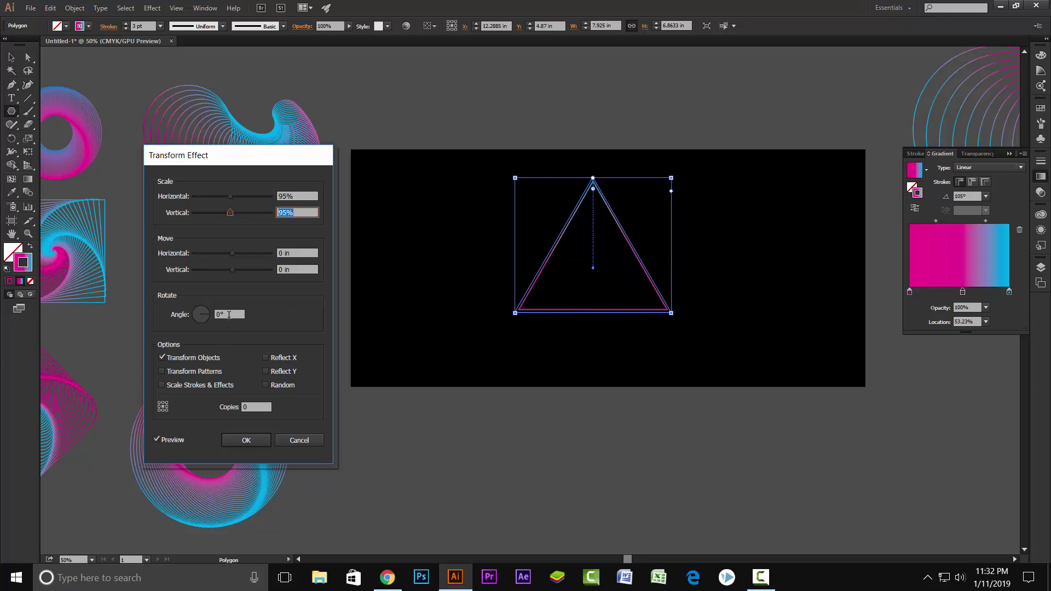
Step: Set the transform copies to 30 and the rotation angle to 3°
{"action": "left_click", "coordinate": [229, 315]}
{"action": "key", "text": "Up"}
{"action": "key", "text": "Up"}
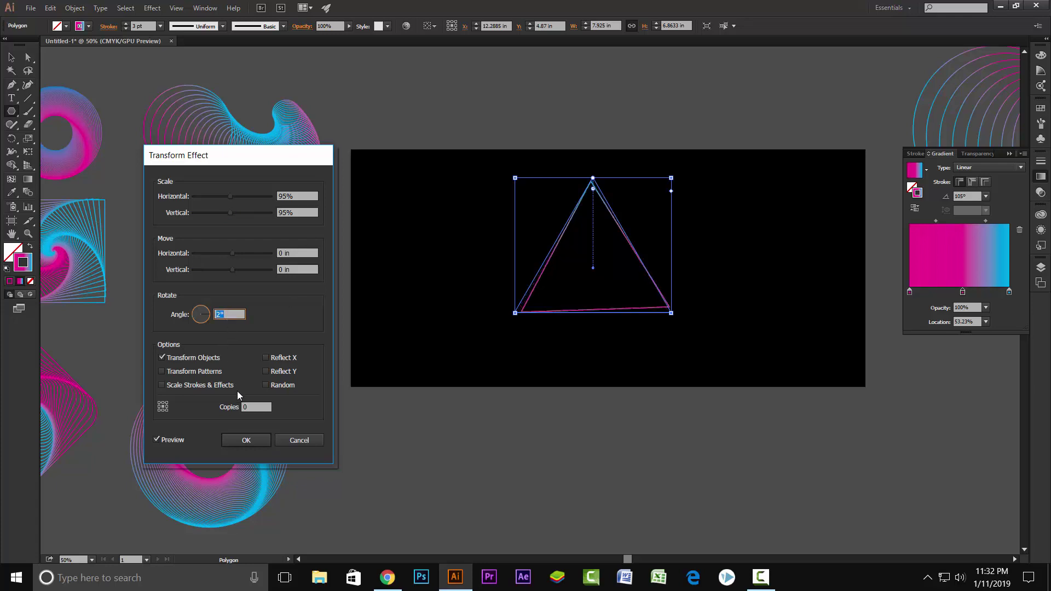
{"action": "left_click", "coordinate": [255, 407]}
{"action": "key", "text": "Up"}
{"action": "key", "text": "Up"}
{"action": "key", "text": "Up"}
{"action": "key", "text": "Up"}
{"action": "key", "text": "Up"}
{"action": "key", "text": "Up"}
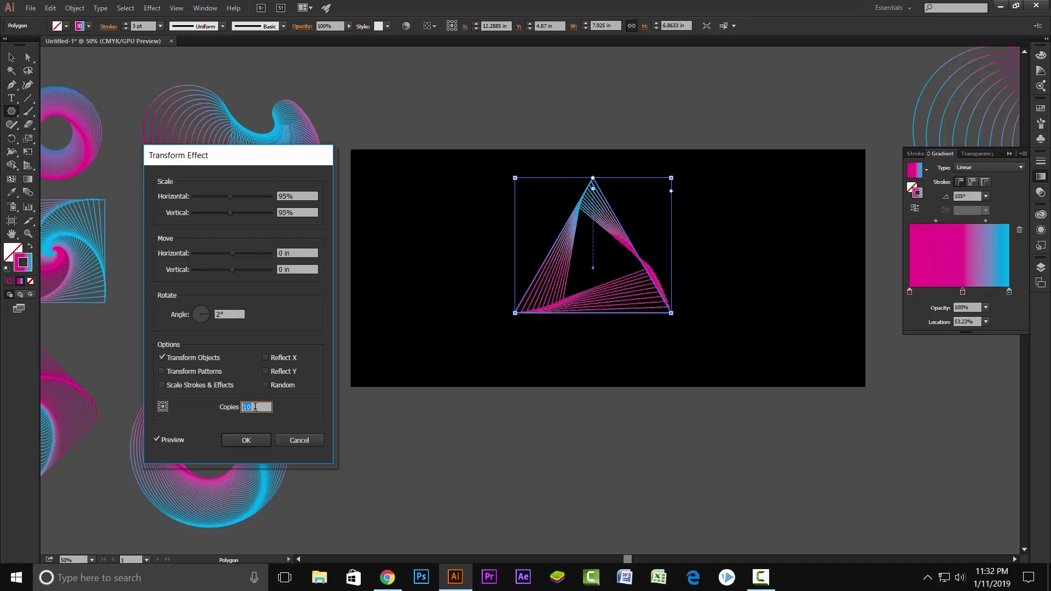
{"action": "key", "text": "Up"}
{"action": "key", "text": "Up"}
{"action": "key", "text": "Up"}
{"action": "key", "text": "Up"}
{"action": "key", "text": "Up"}
{"action": "key", "text": "Up"}
{"action": "key", "text": "Up"}
{"action": "key", "text": "Up"}
{"action": "key", "text": "Up"}
{"action": "key", "text": "Up"}
{"action": "key", "text": "Up"}
{"action": "key", "text": "Up"}
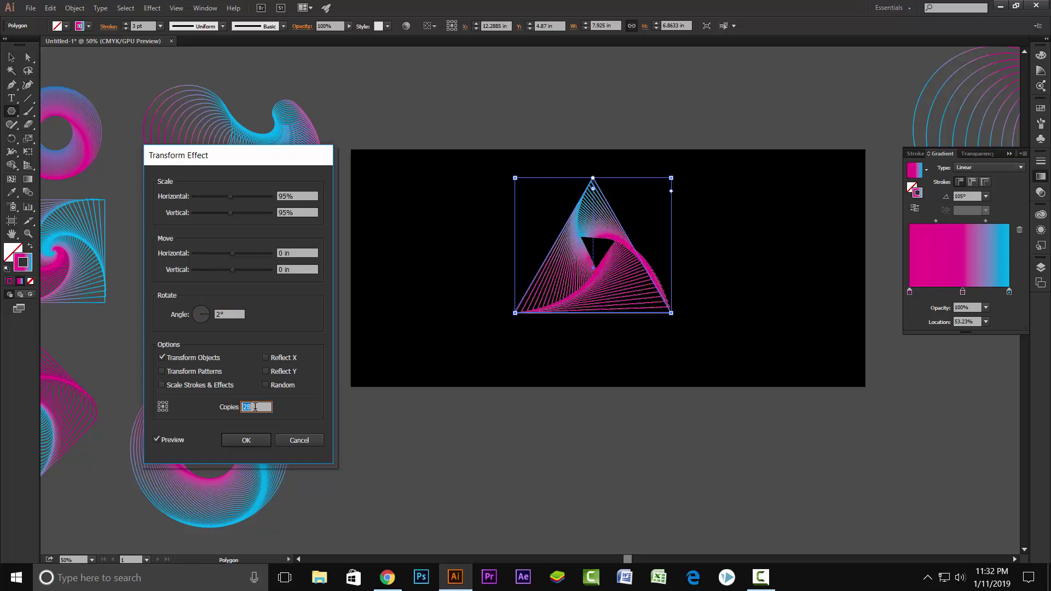
{"action": "key", "text": "Up"}
{"action": "key", "text": "Up"}
{"action": "left_click", "coordinate": [237, 314]}
{"action": "key", "text": "Up"}
{"action": "key", "text": "Up"}
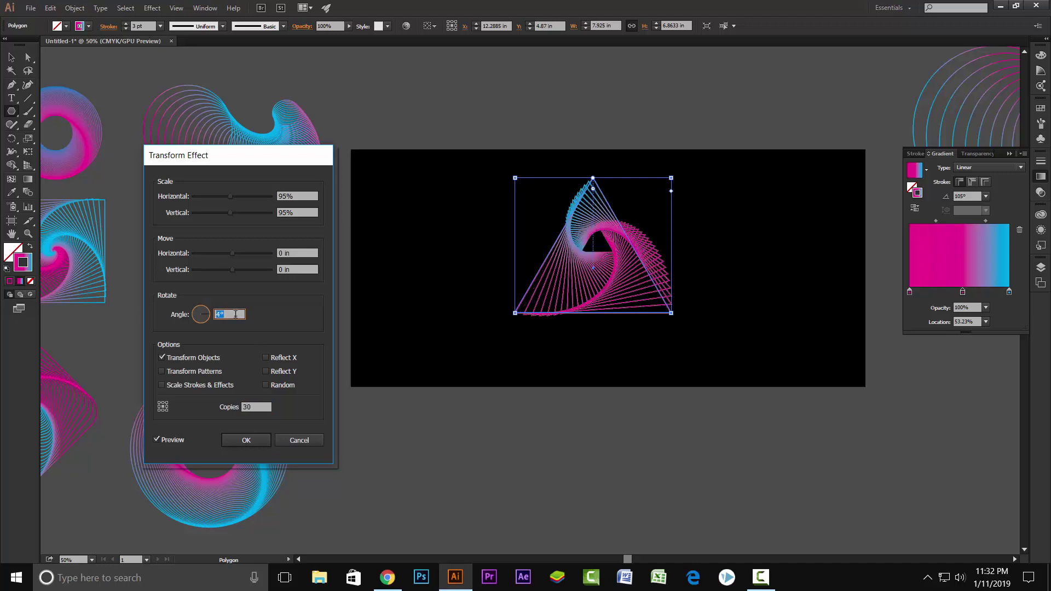
{"action": "key", "text": "Up"}
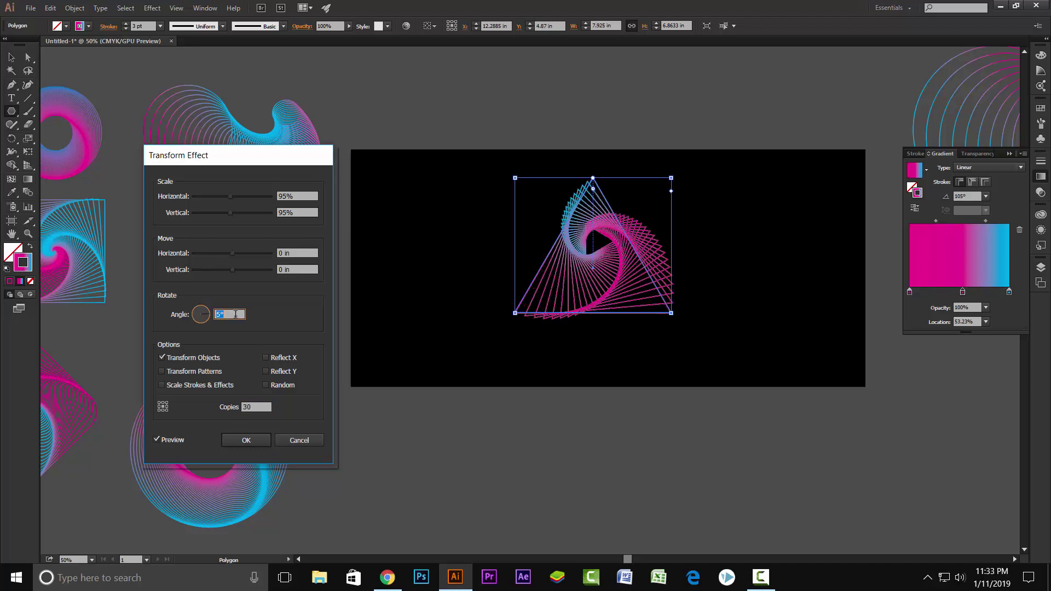
{"action": "key", "text": "Down"}
{"action": "key", "text": "Down"}
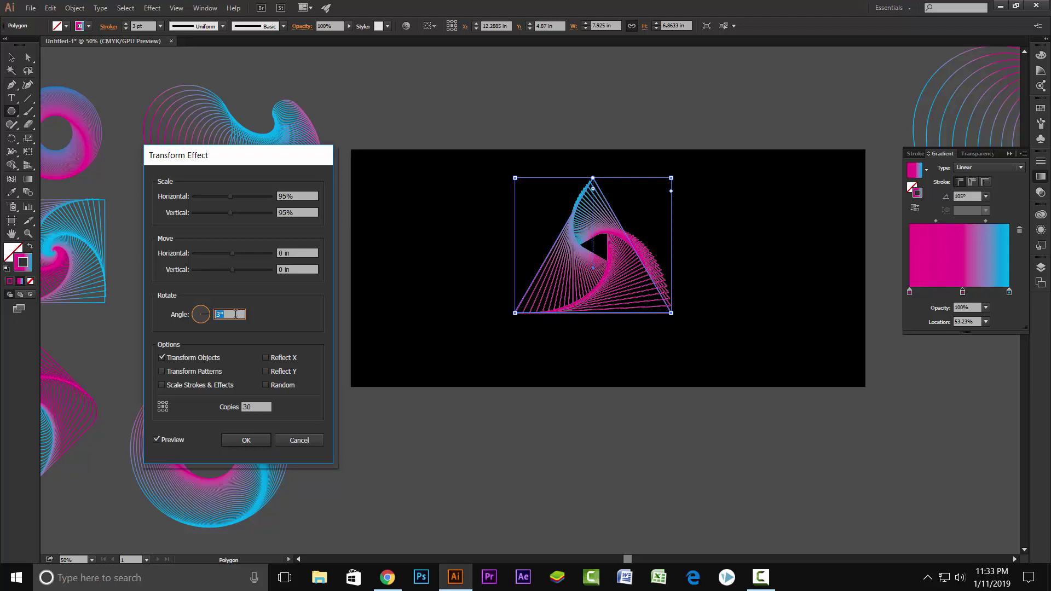
{"action": "key", "text": "Down"}
{"action": "key", "text": "Up"}
Step: Test a horizontal move offset, reset it to 0 in, and apply the effect
{"action": "left_click", "coordinate": [290, 253]}
{"action": "key", "text": "Up"}
{"action": "key", "text": "Up"}
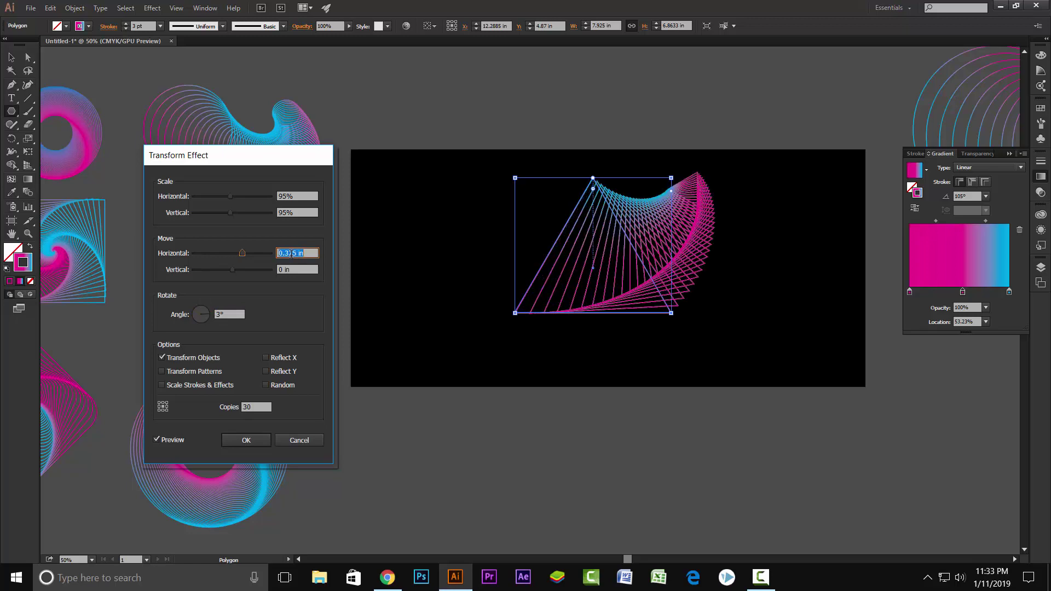
{"action": "key", "text": "Up"}
{"action": "key", "text": "Down"}
{"action": "key", "text": "Down"}
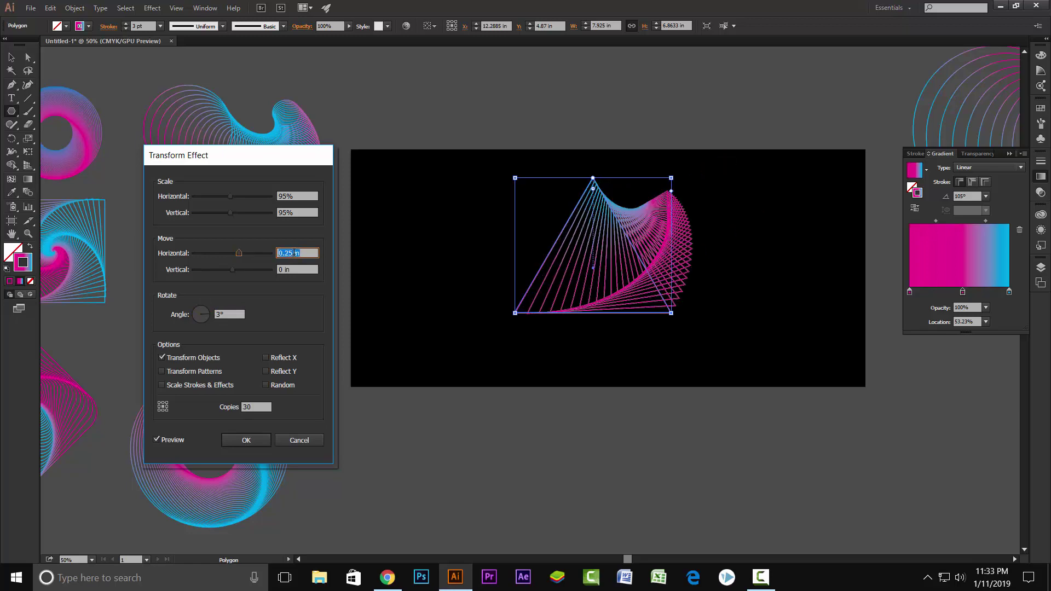
{"action": "key", "text": "Down"}
{"action": "key", "text": "Down"}
{"action": "key", "text": "Up"}
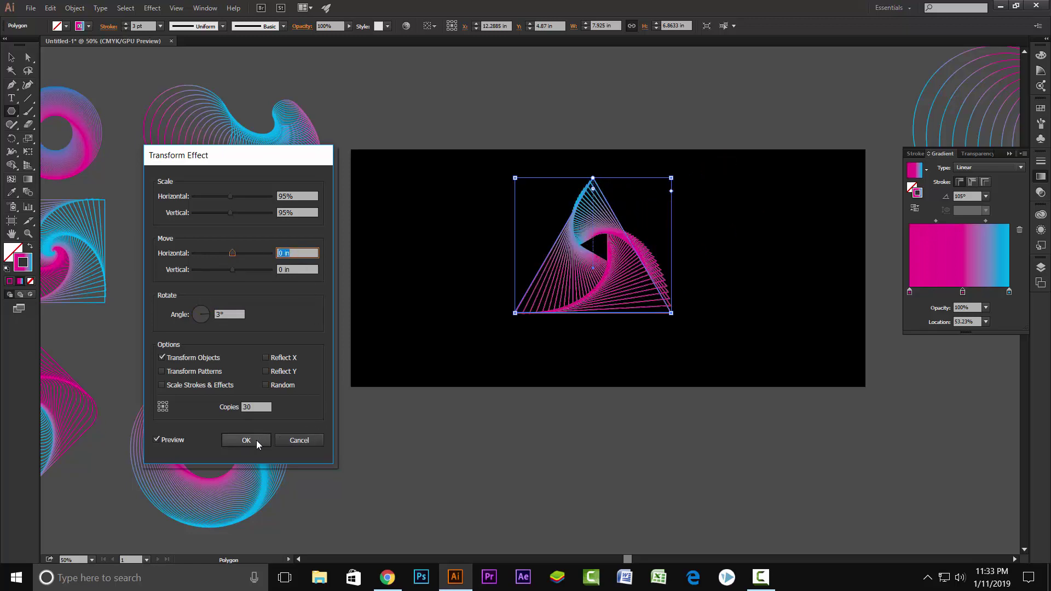
{"action": "left_click", "coordinate": [256, 440]}
Step: Round the triangle spiral's corners to a 0.5 in radius and deselect it
{"action": "scroll", "coordinate": [623, 203], "scroll_direction": "up", "scroll_amount": 1}
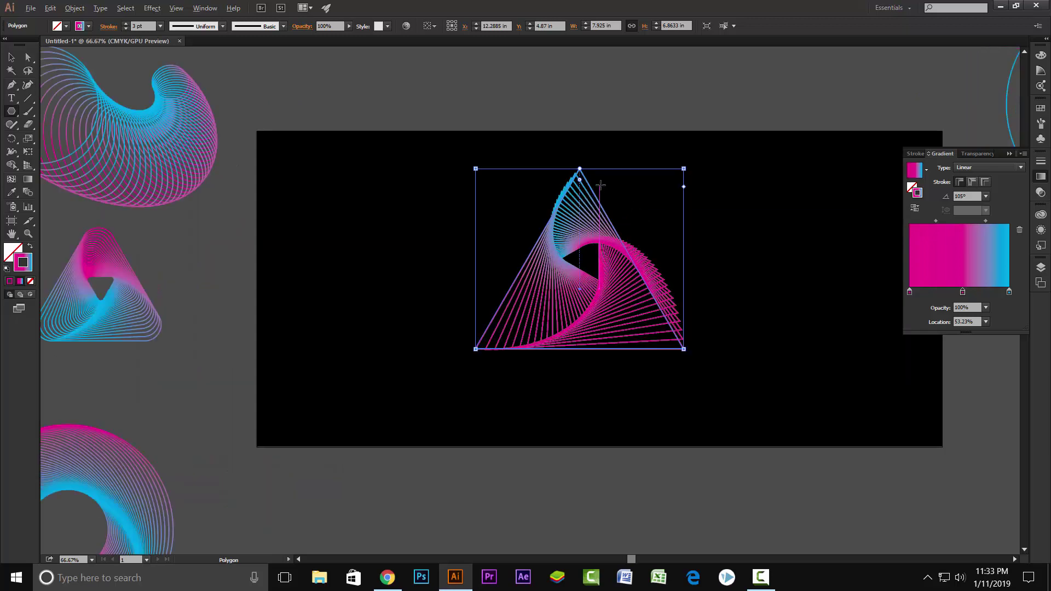
{"action": "scroll", "coordinate": [600, 184], "scroll_direction": "up", "scroll_amount": 1}
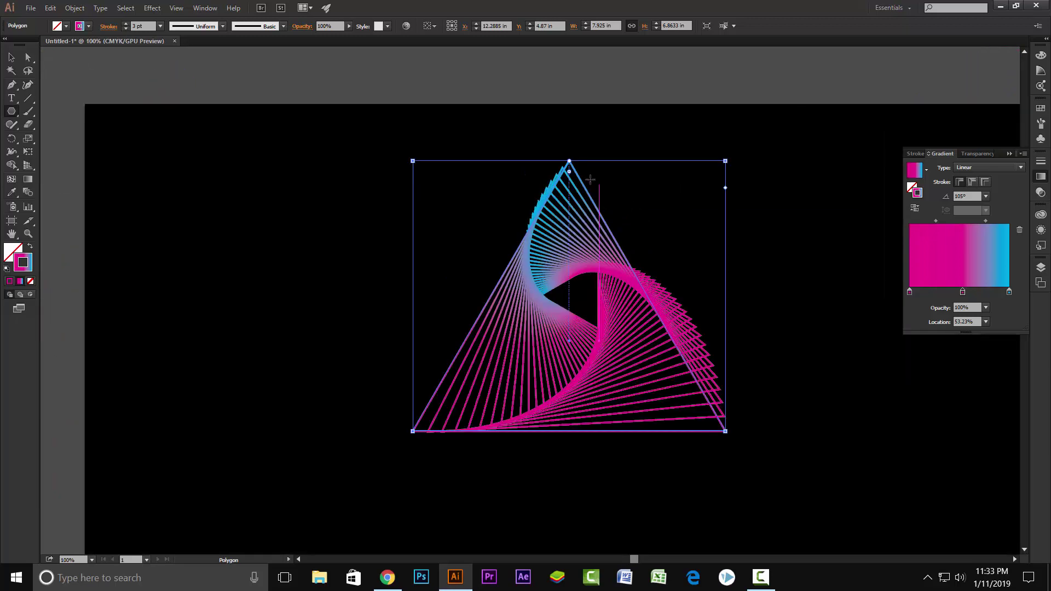
{"action": "left_click", "coordinate": [28, 57]}
{"action": "left_click_drag", "start_coordinate": [569, 174], "coordinate": [566, 244]}
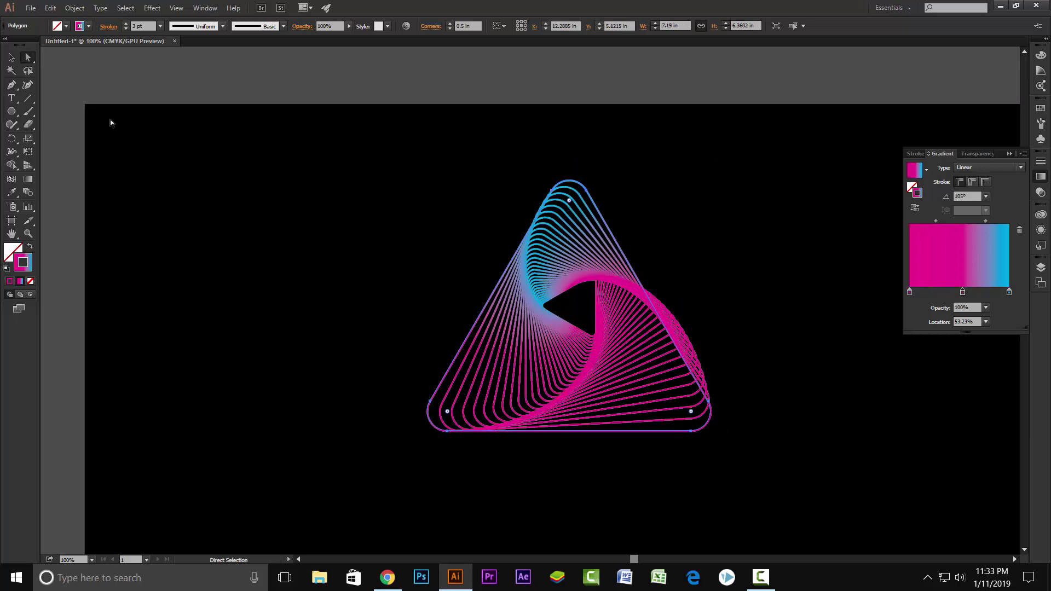
{"action": "left_click", "coordinate": [11, 57]}
{"action": "left_click", "coordinate": [320, 85]}
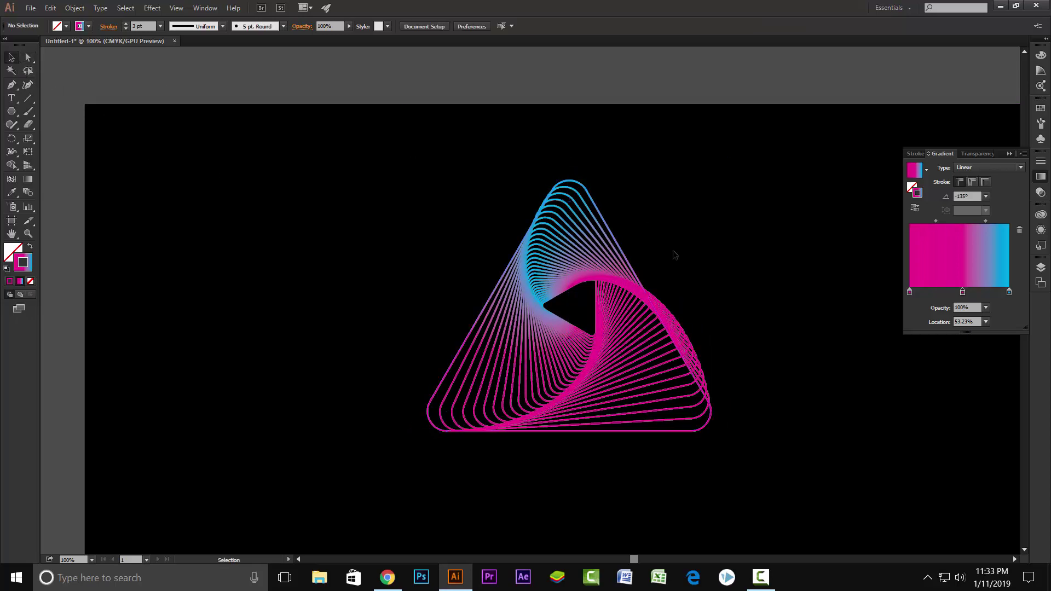
Step: Move the triangle spiral off the artboard to sit above it
{"action": "scroll", "coordinate": [672, 253], "scroll_direction": "down", "scroll_amount": 2, "text": "alt"}
{"action": "scroll", "coordinate": [663, 302], "scroll_direction": "up", "scroll_amount": 1}
{"action": "left_click_drag", "start_coordinate": [663, 301], "coordinate": [461, 126]}
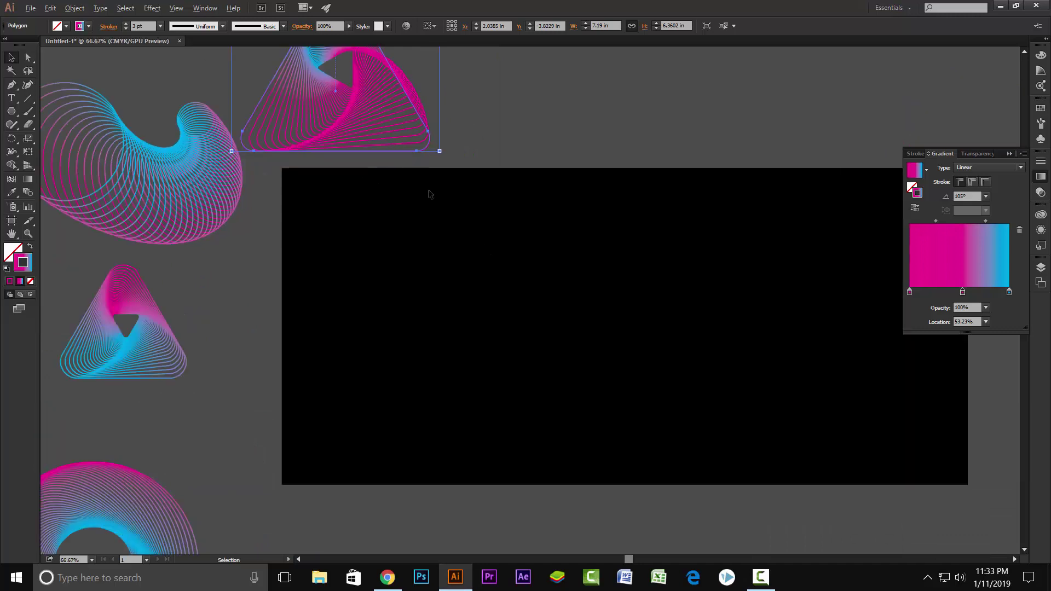
Step: Draw a six-sided polygon from the artboard centre, undoing an initial stray triangle
{"action": "scroll", "coordinate": [427, 193], "scroll_direction": "up", "scroll_amount": 1, "text": "alt"}
{"action": "left_click", "coordinate": [11, 111]}
{"action": "left_click_drag", "start_coordinate": [579, 310], "coordinate": [655, 385]}
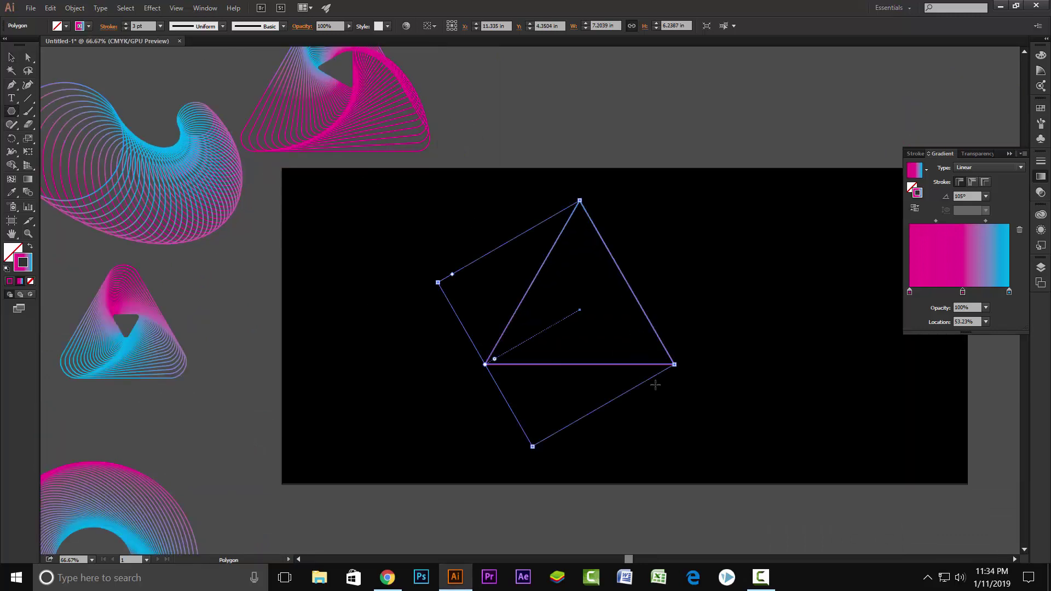
{"action": "key", "text": "ctrl+z"}
{"action": "mouse_move", "coordinate": [589, 287]}
{"action": "left_mouse_down"}
{"action": "mouse_move", "coordinate": [661, 392]}
{"action": "mouse_move", "coordinate": [669, 435]}
{"action": "mouse_move", "coordinate": [700, 407]}
{"action": "left_mouse_up"}
{"action": "key", "text": "Up"}
{"action": "key", "text": "Up"}
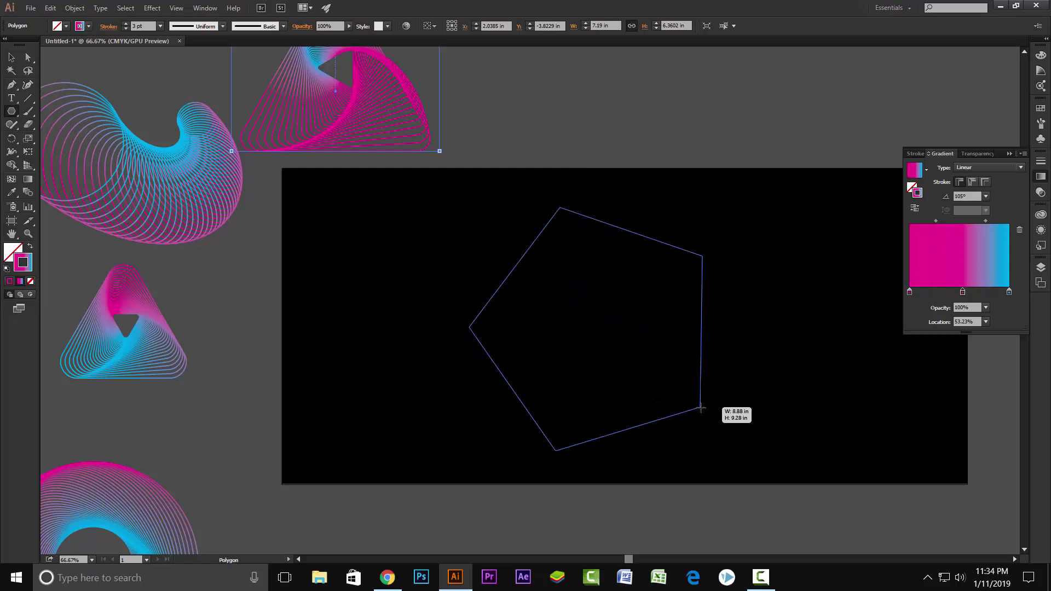
{"action": "key", "text": "Up"}
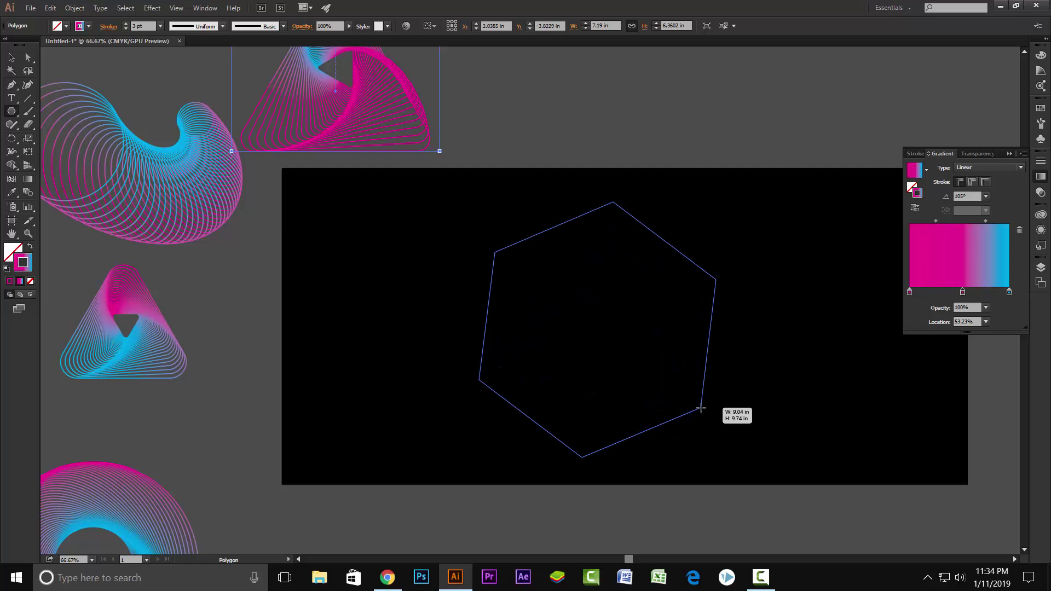
{"action": "left_click_drag", "start_coordinate": [700, 408], "coordinate": [710, 388]}
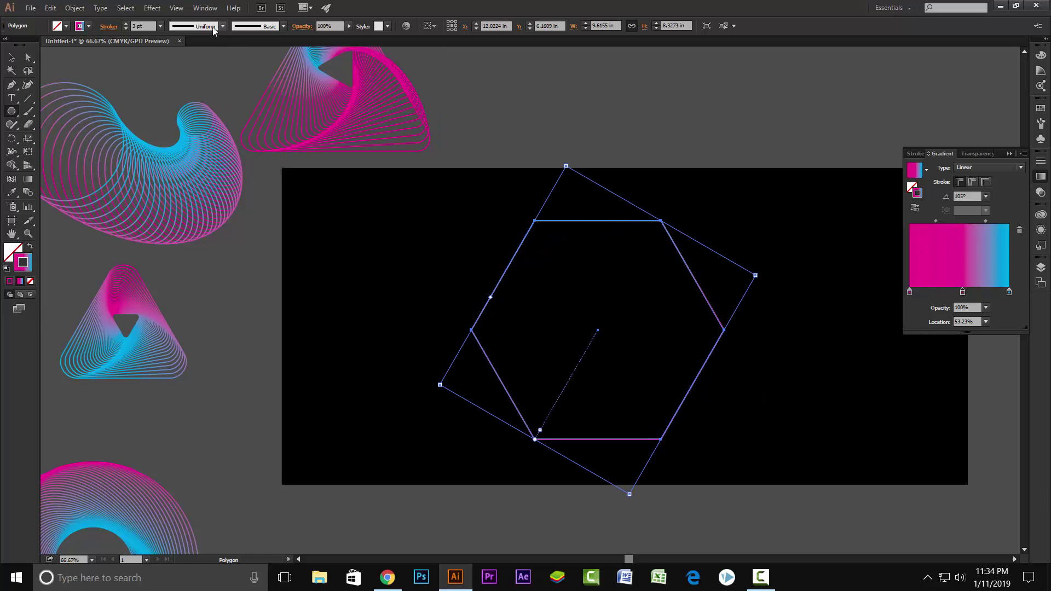
{"action": "left_click", "coordinate": [152, 7]}
{"action": "mouse_move", "coordinate": [195, 128]}
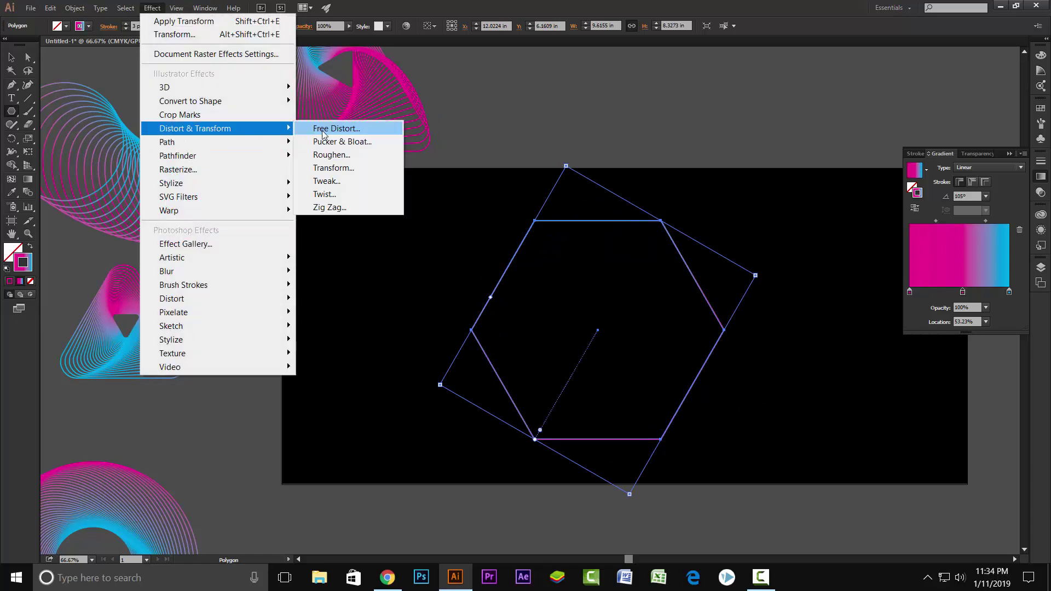
Step: Apply a Transform effect to the hexagon with 95% scale and Preview on
{"action": "left_click", "coordinate": [353, 168]}
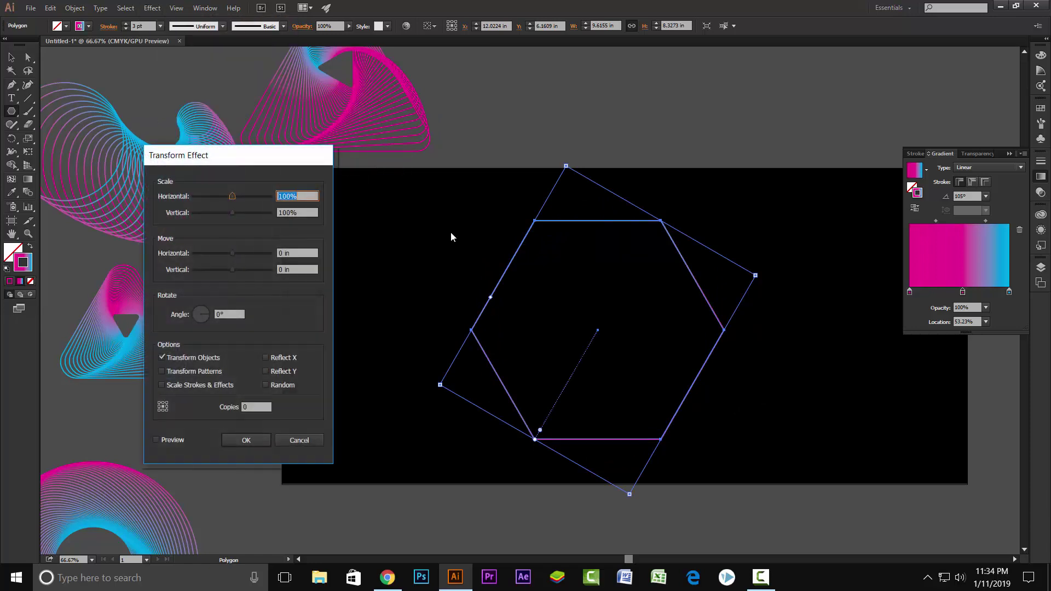
{"action": "left_click", "coordinate": [307, 196]}
{"action": "key", "text": "Down"}
{"action": "key", "text": "Down"}
{"action": "left_click", "coordinate": [303, 212]}
{"action": "key", "text": "Down"}
{"action": "key", "text": "Down"}
{"action": "key", "text": "Down"}
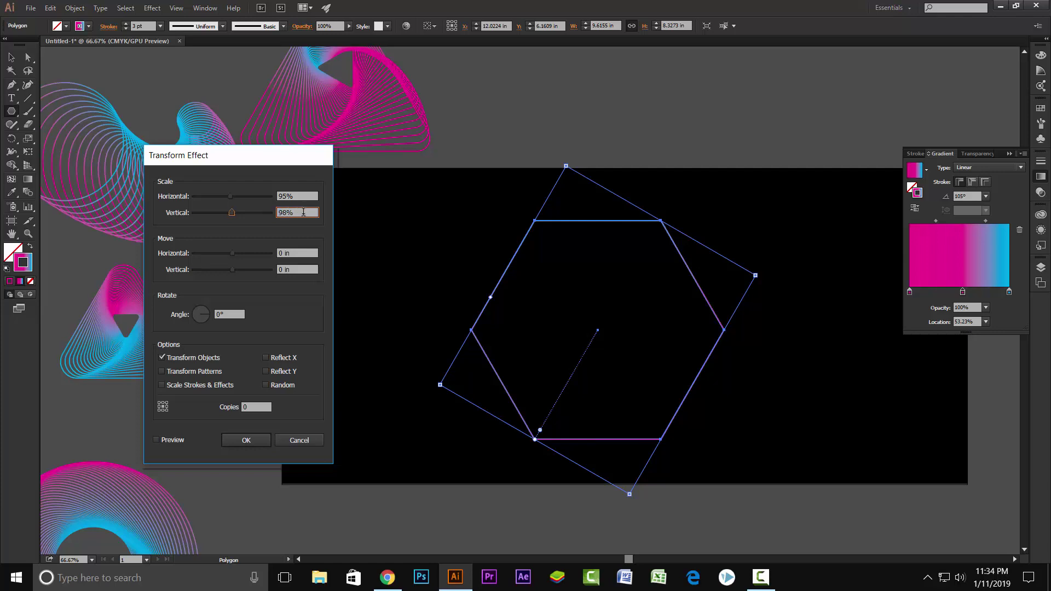
{"action": "key", "text": "Down"}
{"action": "left_click", "coordinate": [232, 314]}
{"action": "key", "text": "Up"}
{"action": "left_click", "coordinate": [156, 440]}
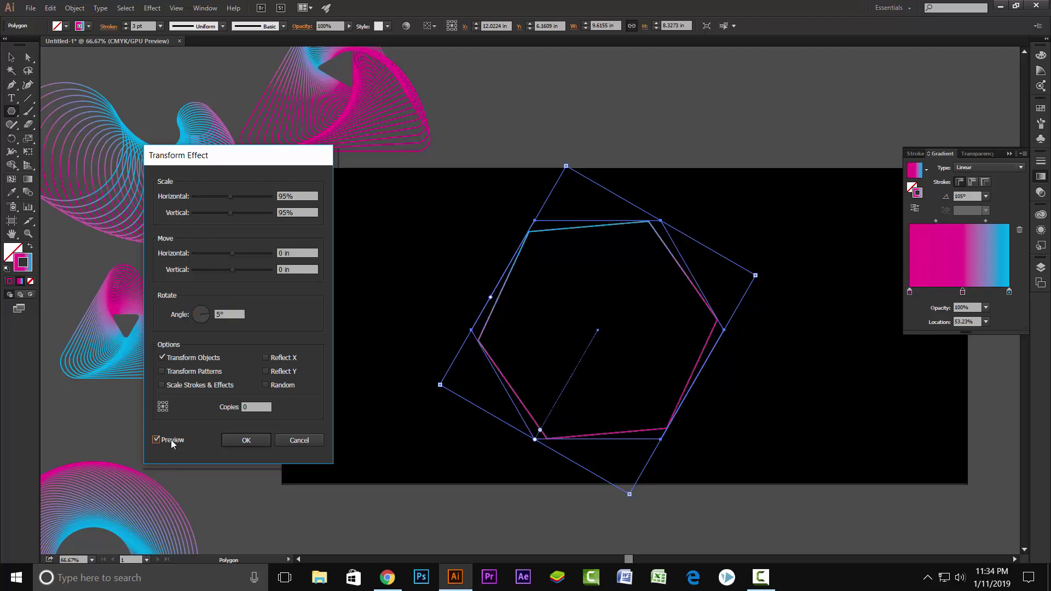
Step: Set the copies to 30 and rotation to 4°, then apply the spiral
{"action": "left_click", "coordinate": [254, 406]}
{"action": "key", "text": "Up"}
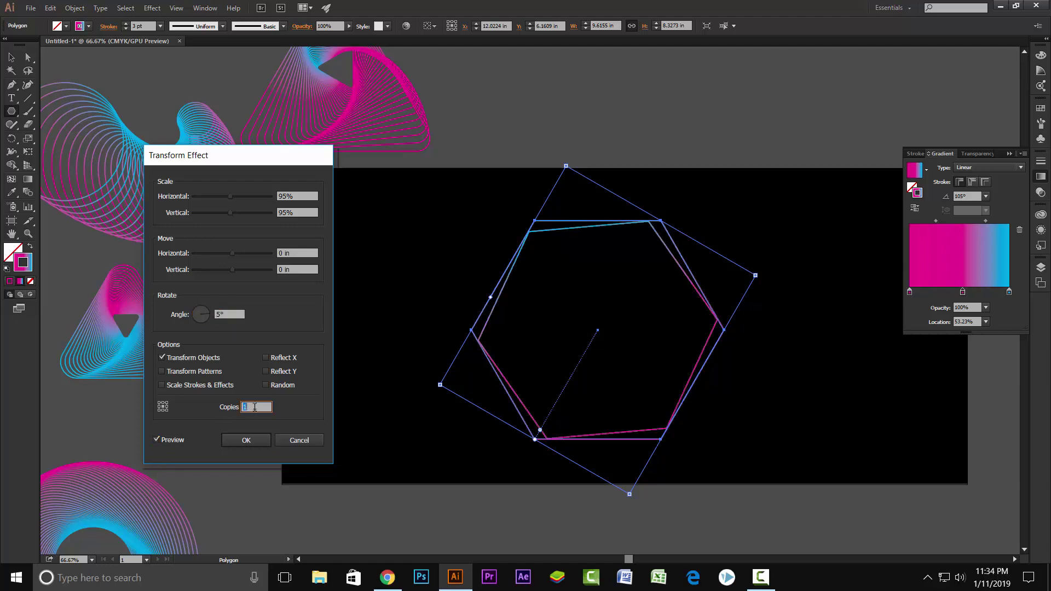
{"action": "key", "text": "Up"}
{"action": "key", "text": "Up"}
{"action": "key", "text": "Up"}
{"action": "key", "text": "Up"}
{"action": "key", "text": "Up"}
{"action": "key", "text": "Up"}
{"action": "key", "text": "Up"}
{"action": "key", "text": "Up"}
{"action": "key", "text": "Up"}
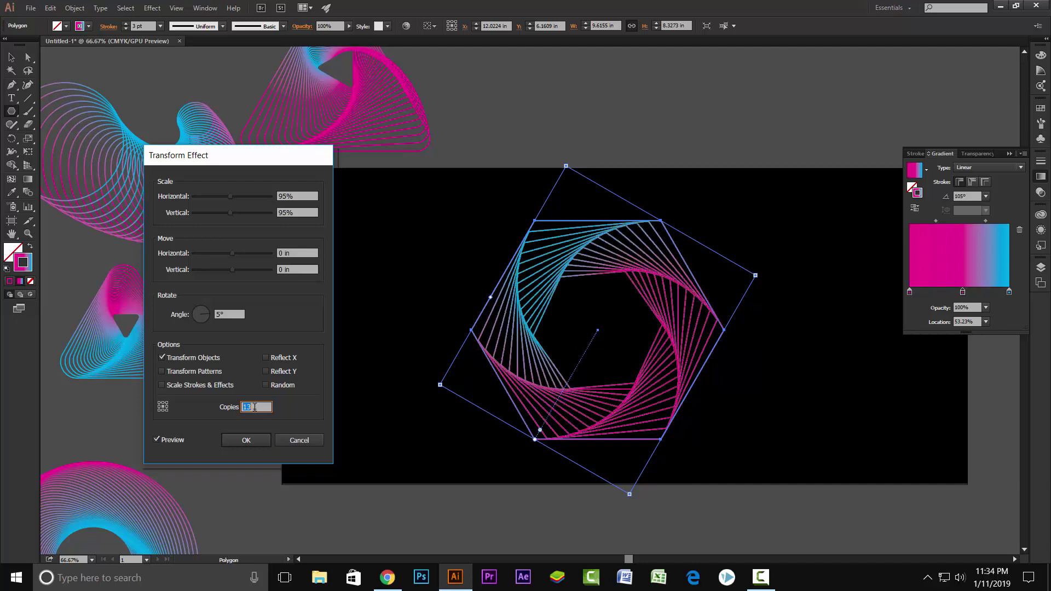
{"action": "key", "text": "Up"}
{"action": "key", "text": "Up"}
{"action": "key", "text": "Up"}
{"action": "key", "text": "Up"}
{"action": "key", "text": "Up"}
{"action": "key", "text": "Up"}
{"action": "key", "text": "Up"}
{"action": "key", "text": "Up"}
{"action": "key", "text": "Up"}
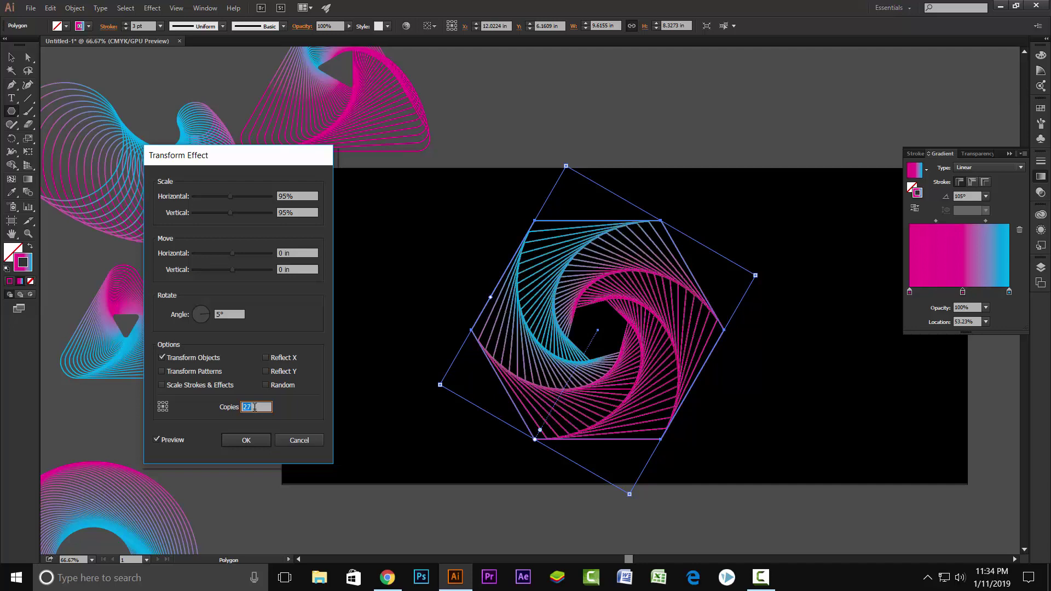
{"action": "key", "text": "Up"}
{"action": "key", "text": "Up"}
{"action": "key", "text": "Up"}
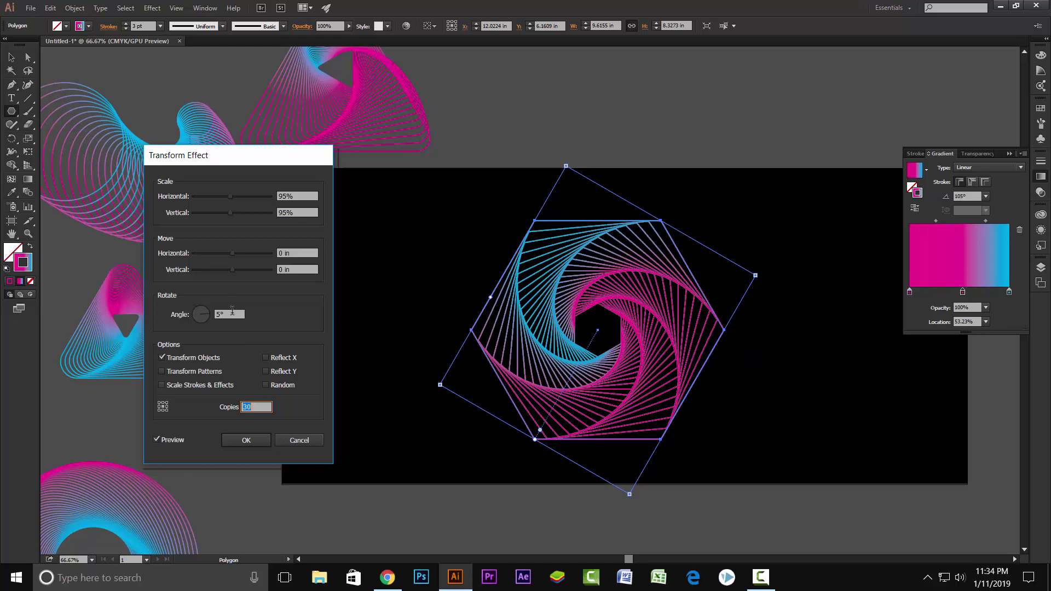
{"action": "left_click", "coordinate": [230, 313]}
{"action": "key", "text": "Down"}
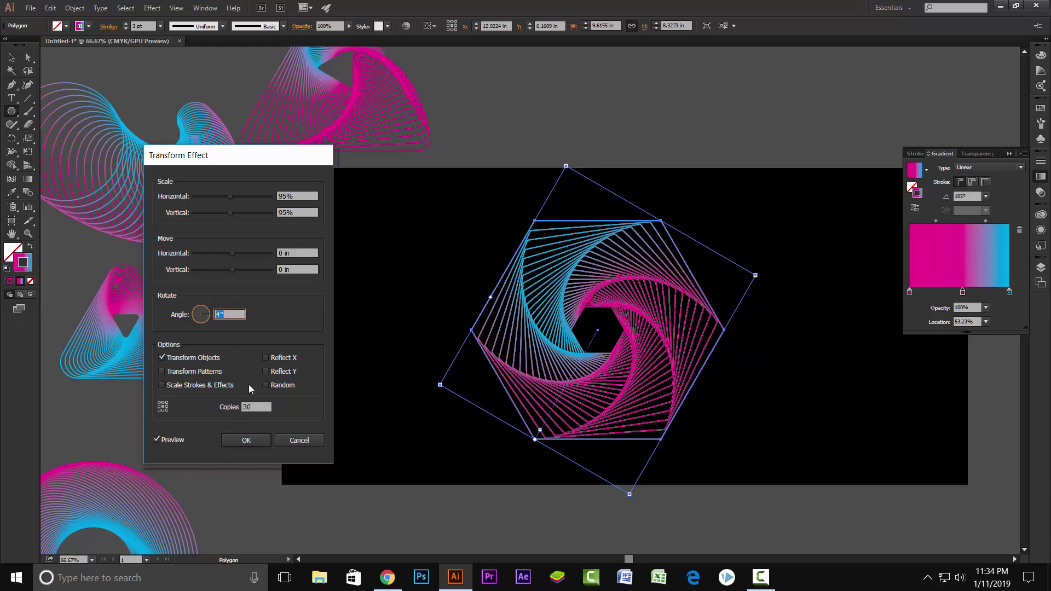
{"action": "left_click", "coordinate": [245, 441]}
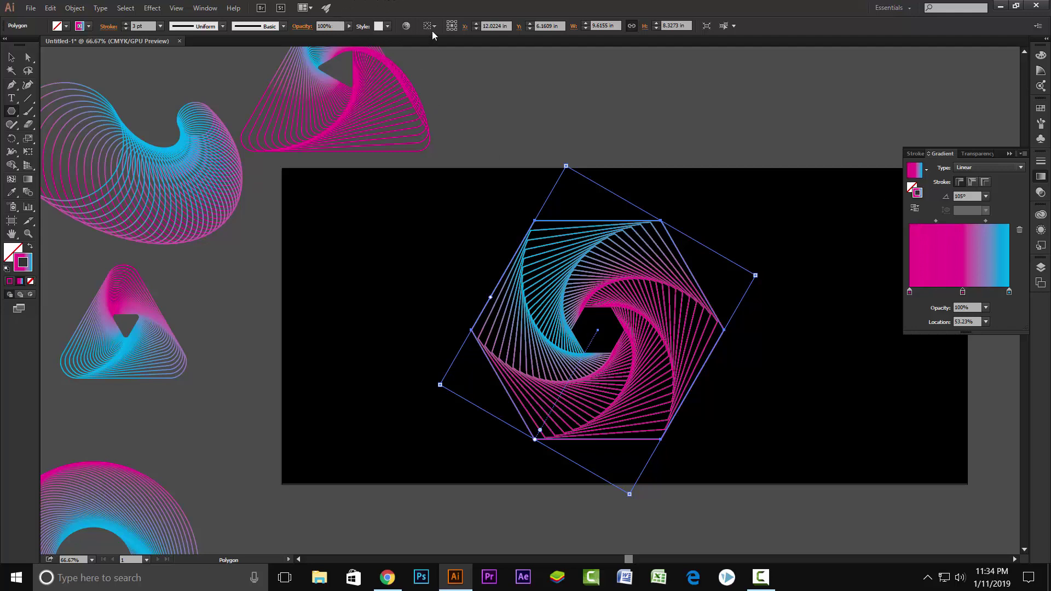
Step: In Recolor Artwork, load a colour library preset and tweak the cyan colour's hue, 64% saturation, brightness
{"action": "left_click", "coordinate": [407, 25]}
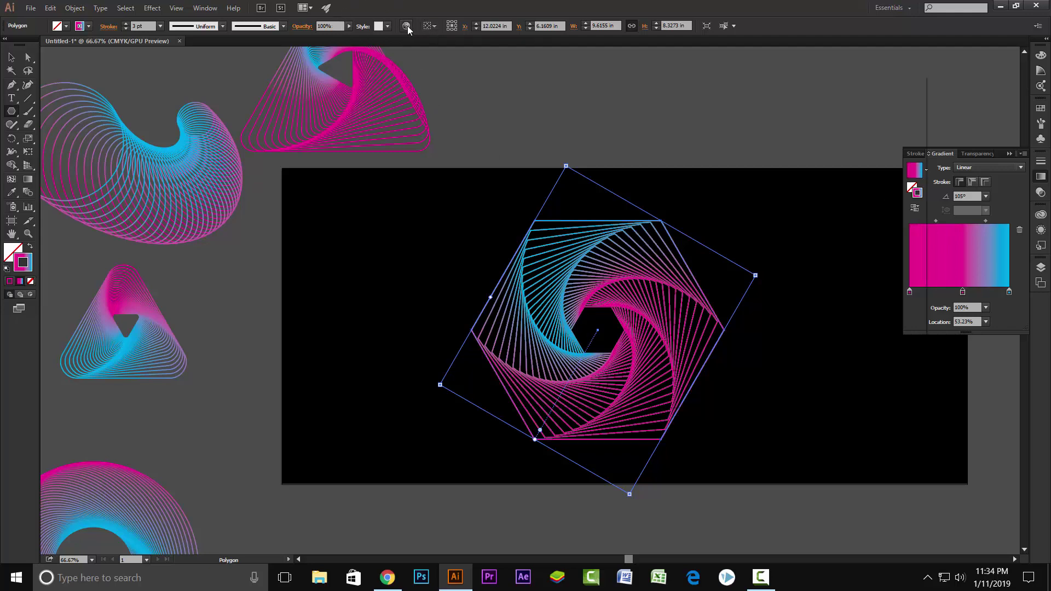
{"action": "left_click_drag", "start_coordinate": [628, 84], "coordinate": [143, 81]}
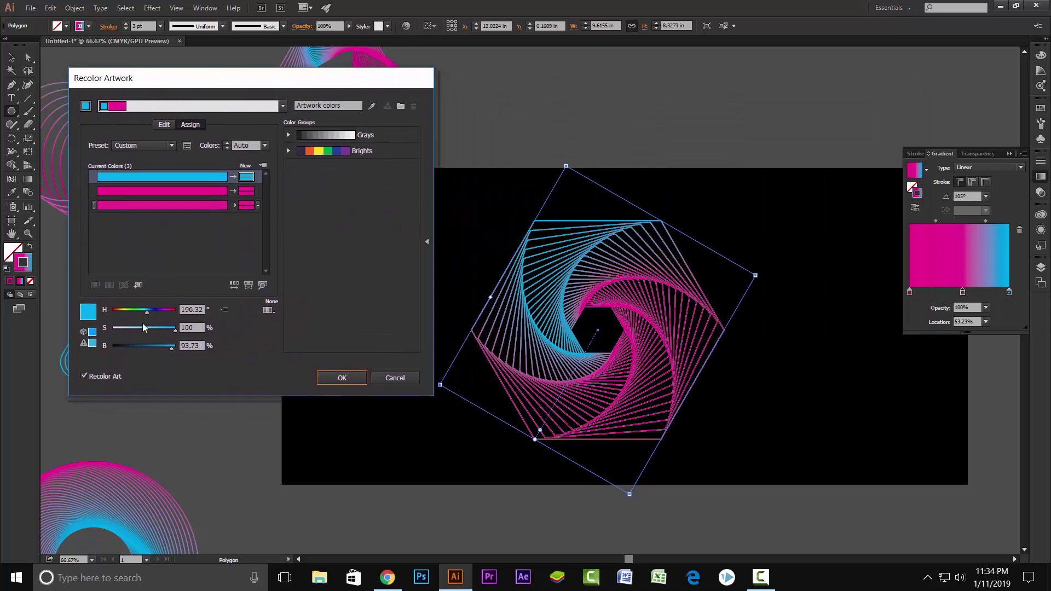
{"action": "left_click", "coordinate": [170, 146]}
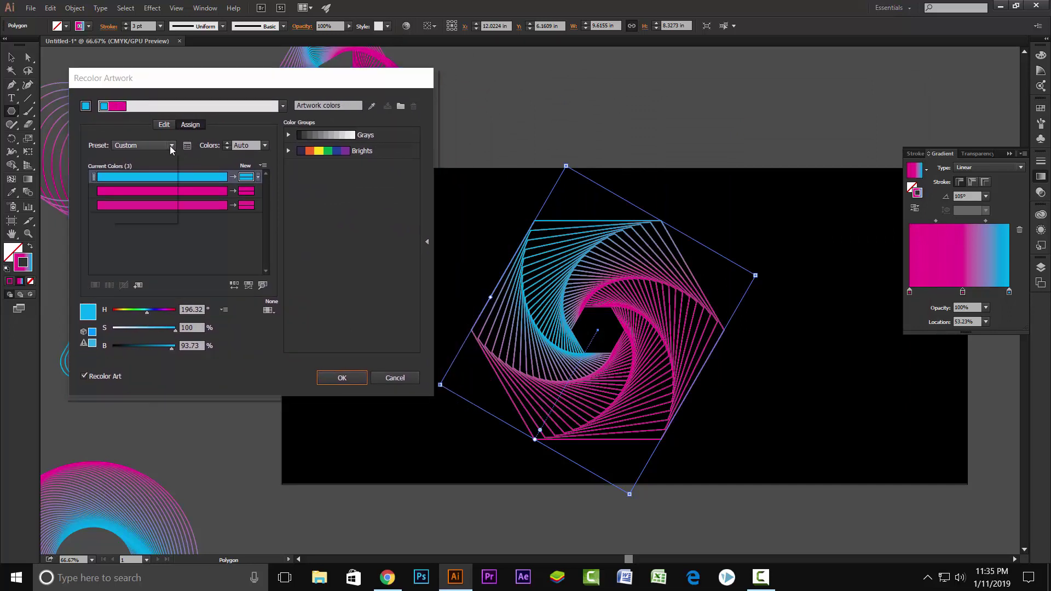
{"action": "left_click", "coordinate": [156, 166]}
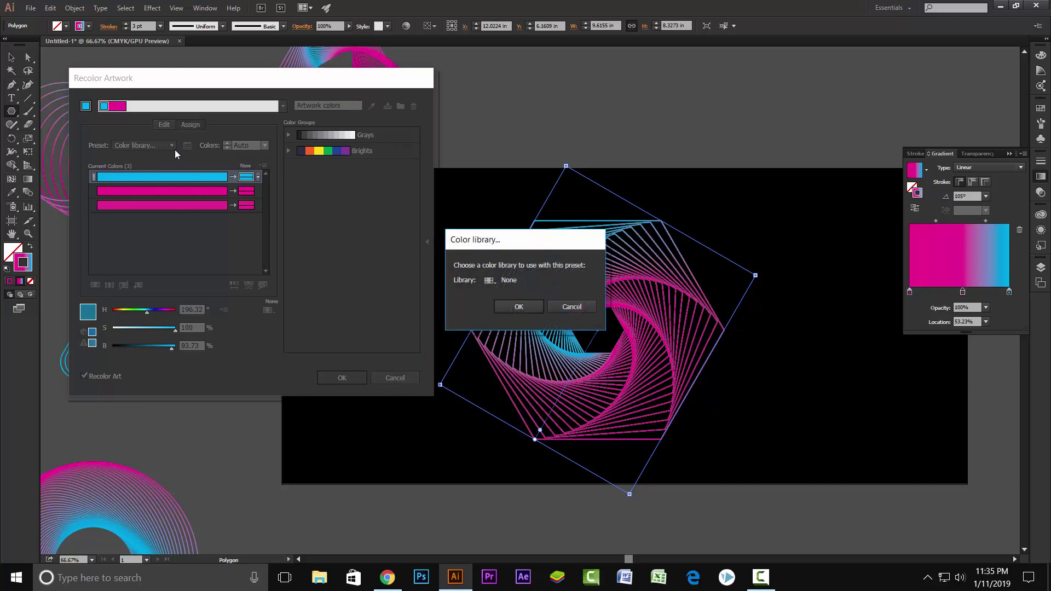
{"action": "left_click", "coordinate": [541, 305]}
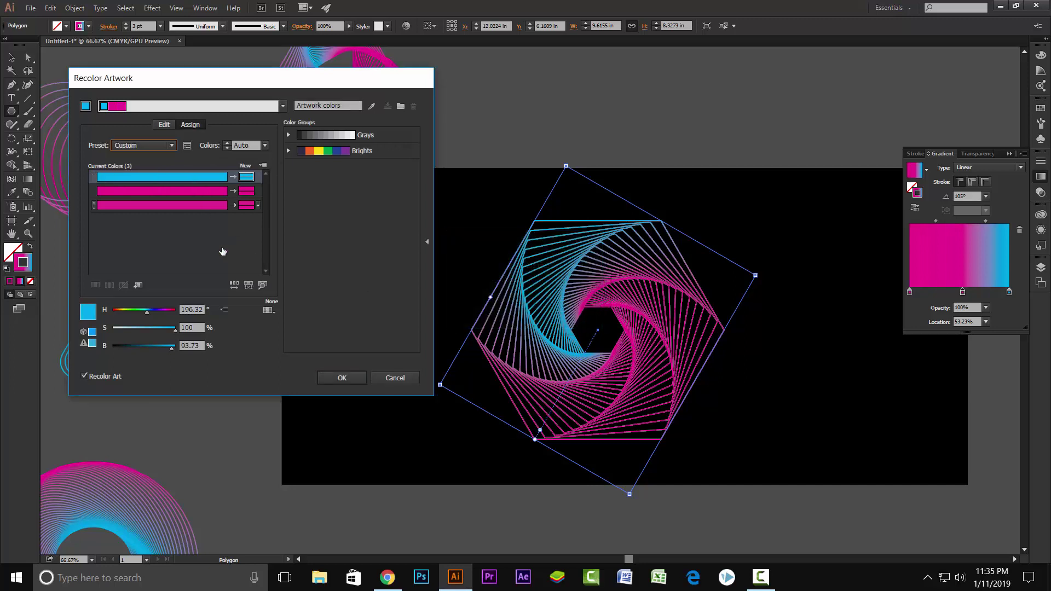
{"action": "left_click_drag", "start_coordinate": [144, 312], "coordinate": [127, 313]}
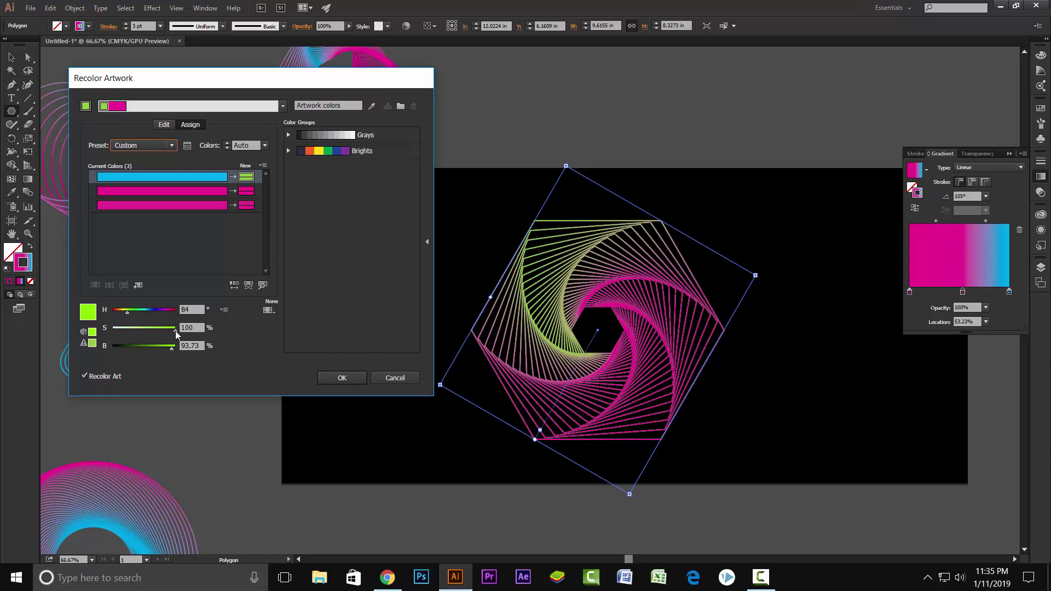
{"action": "left_click_drag", "start_coordinate": [175, 330], "coordinate": [153, 330]}
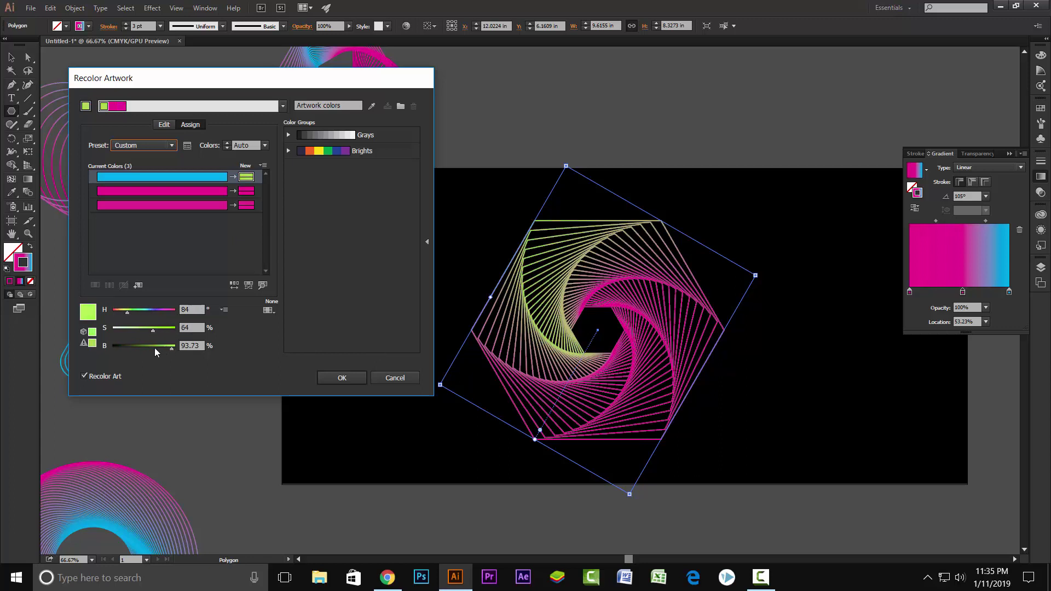
{"action": "left_click_drag", "start_coordinate": [154, 347], "coordinate": [132, 346]}
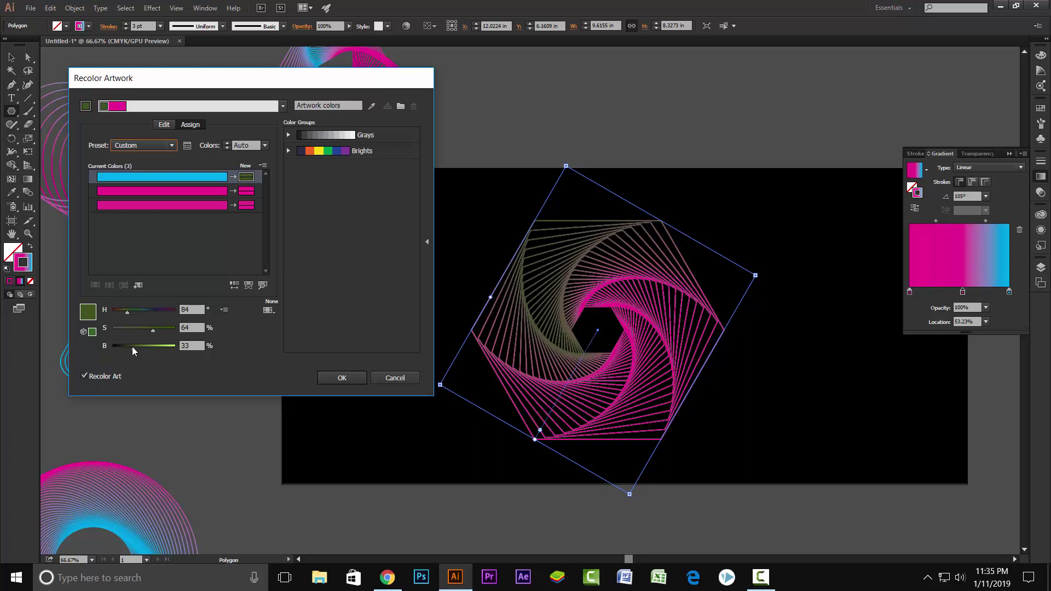
Step: Apply the Brights colour group to the hexagon spiral, briefly comparing Grays, and accept it
{"action": "left_click", "coordinate": [346, 152]}
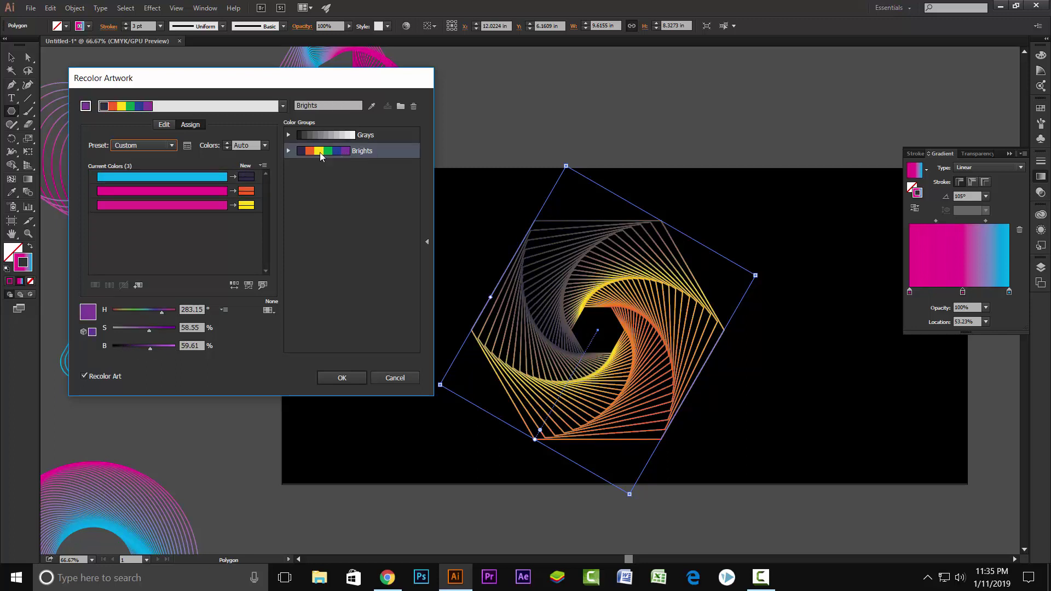
{"action": "left_click", "coordinate": [300, 150]}
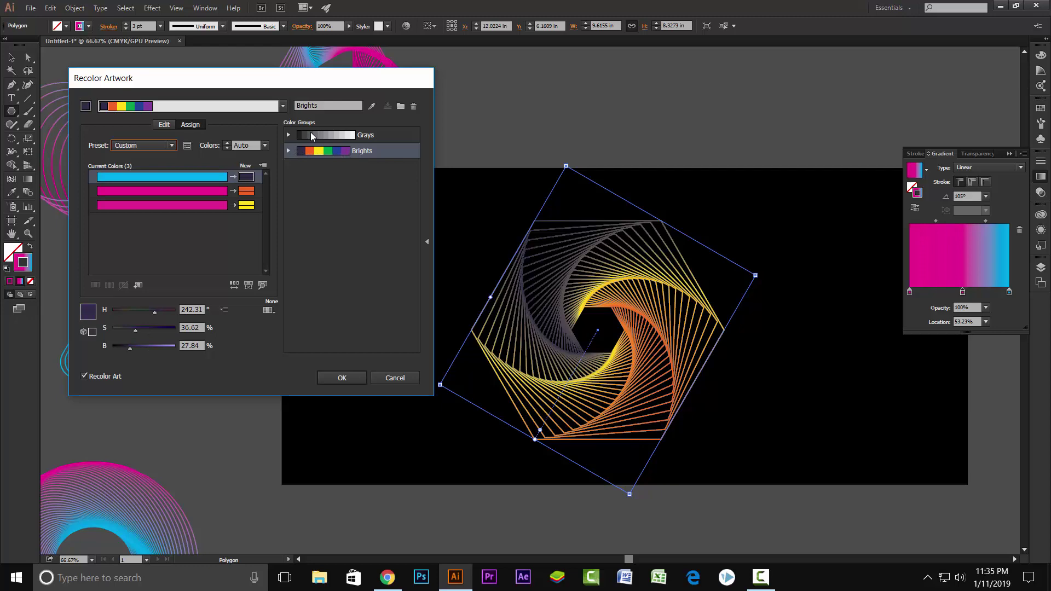
{"action": "left_click", "coordinate": [312, 136]}
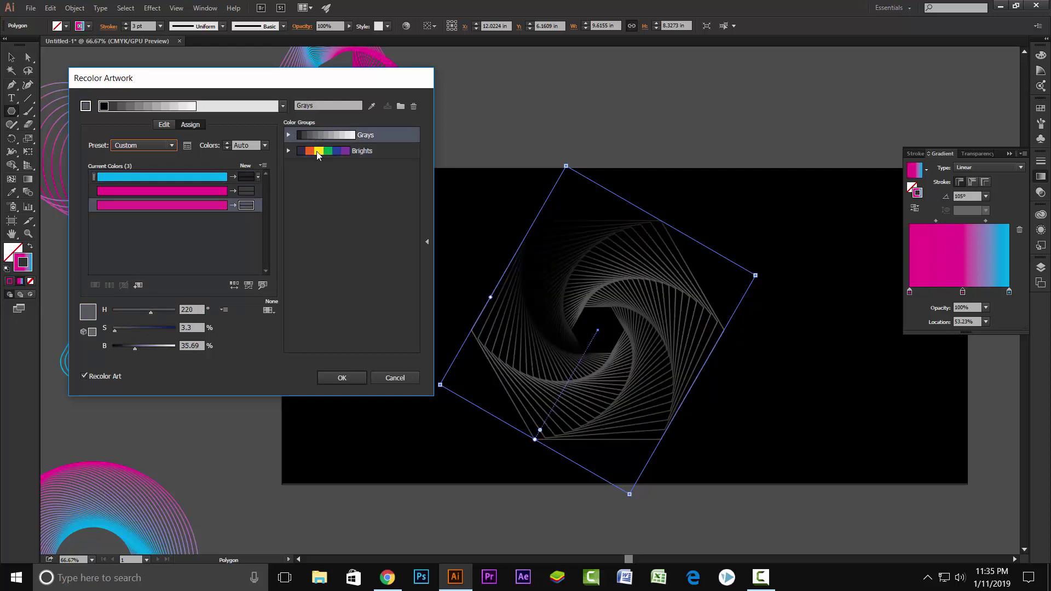
{"action": "left_click", "coordinate": [319, 155]}
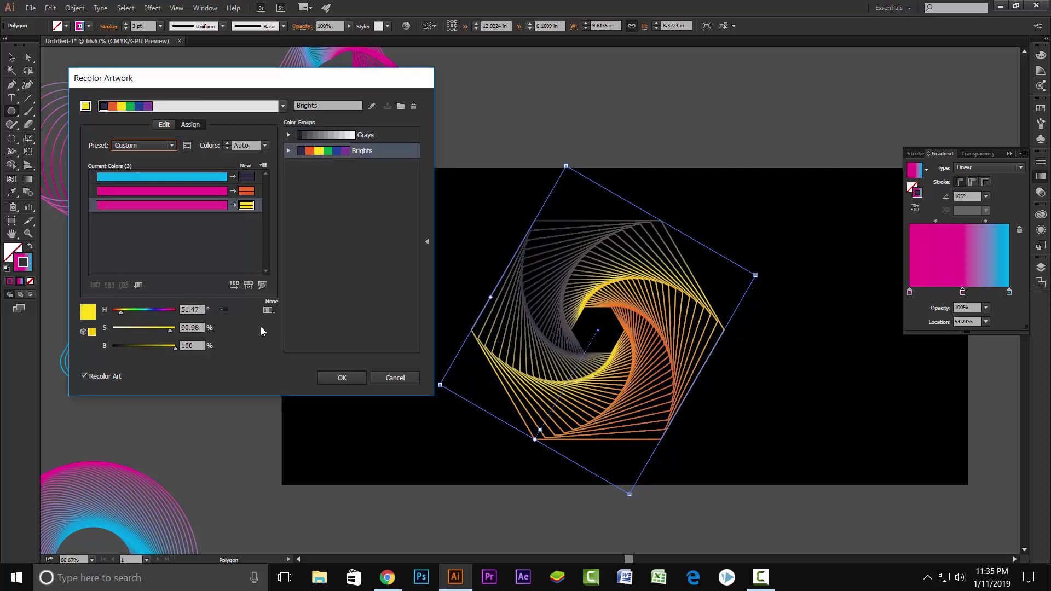
{"action": "left_click", "coordinate": [342, 378]}
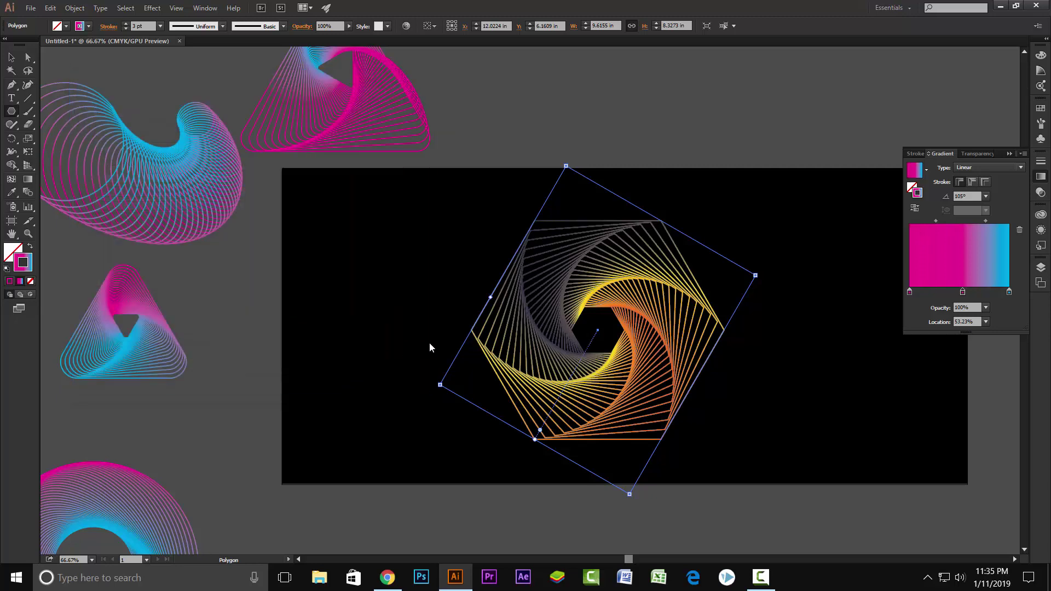
{"action": "scroll", "coordinate": [438, 341], "scroll_direction": "down", "scroll_amount": 1}
{"action": "scroll", "coordinate": [438, 341], "scroll_direction": "down", "scroll_amount": 3}
{"action": "scroll", "coordinate": [439, 341], "scroll_direction": "up", "scroll_amount": 1}
{"action": "scroll", "coordinate": [438, 341], "scroll_direction": "up", "scroll_amount": 1}
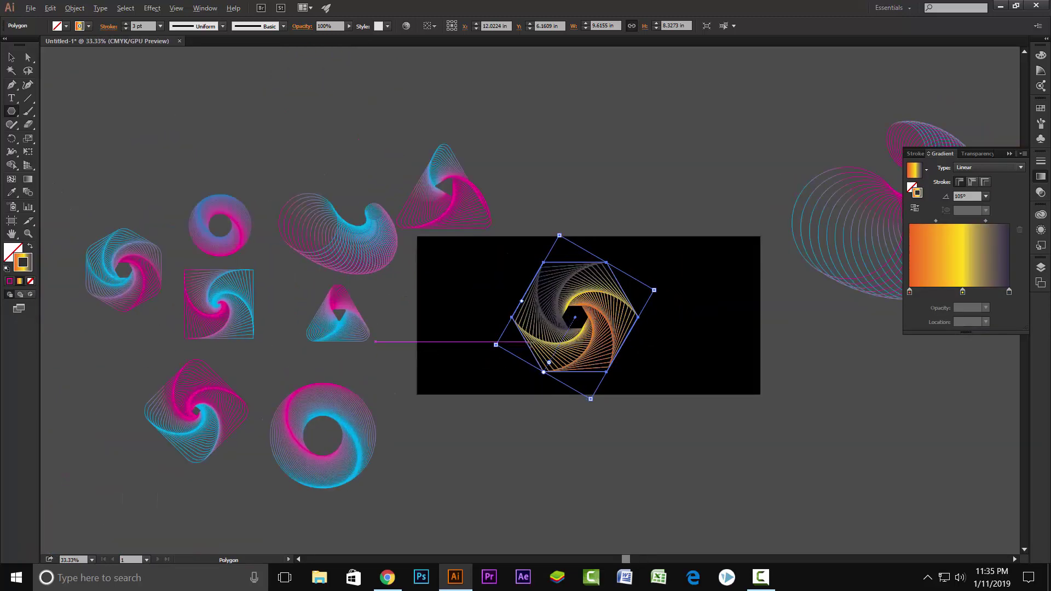
{"action": "scroll", "coordinate": [503, 341], "scroll_direction": "up", "scroll_amount": 2}
{"action": "scroll", "coordinate": [530, 340], "scroll_direction": "down", "scroll_amount": 1}
{"action": "scroll", "coordinate": [530, 341], "scroll_direction": "down", "scroll_amount": 1}
{"action": "scroll", "coordinate": [486, 307], "scroll_direction": "up", "scroll_amount": 2}
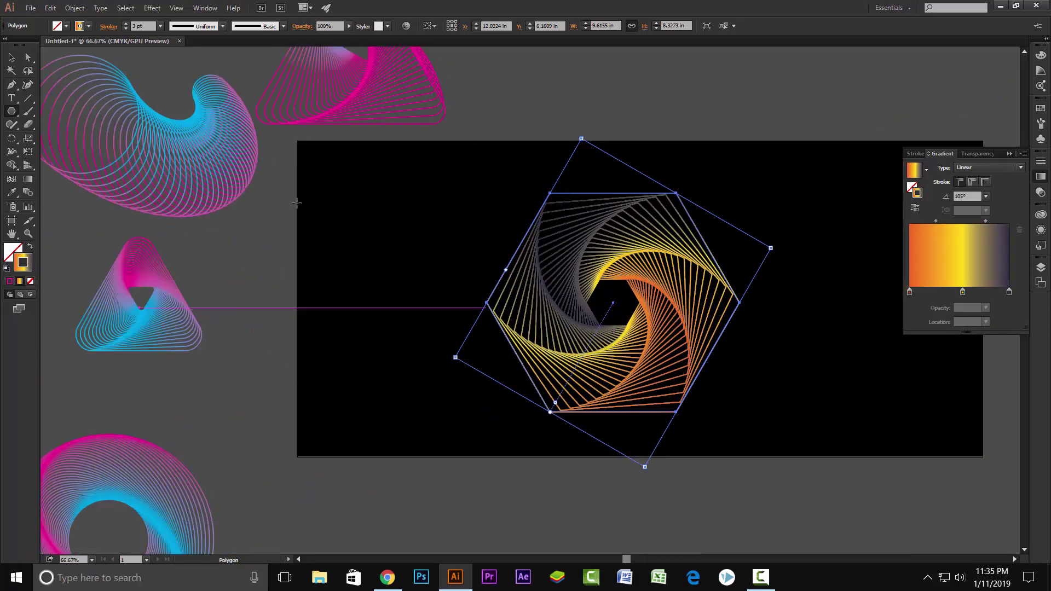
{"action": "left_click", "coordinate": [11, 58]}
{"action": "scroll", "coordinate": [676, 262], "scroll_direction": "up", "scroll_amount": 1}
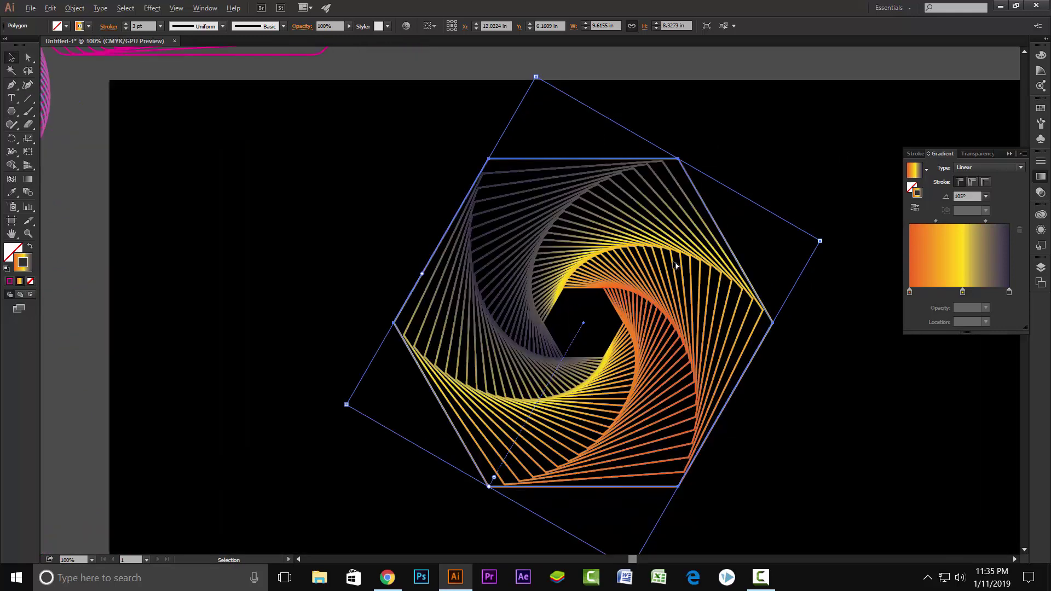
{"action": "scroll", "coordinate": [530, 235], "scroll_direction": "down", "scroll_amount": 1}
{"action": "scroll", "coordinate": [530, 235], "scroll_direction": "up", "scroll_amount": 1}
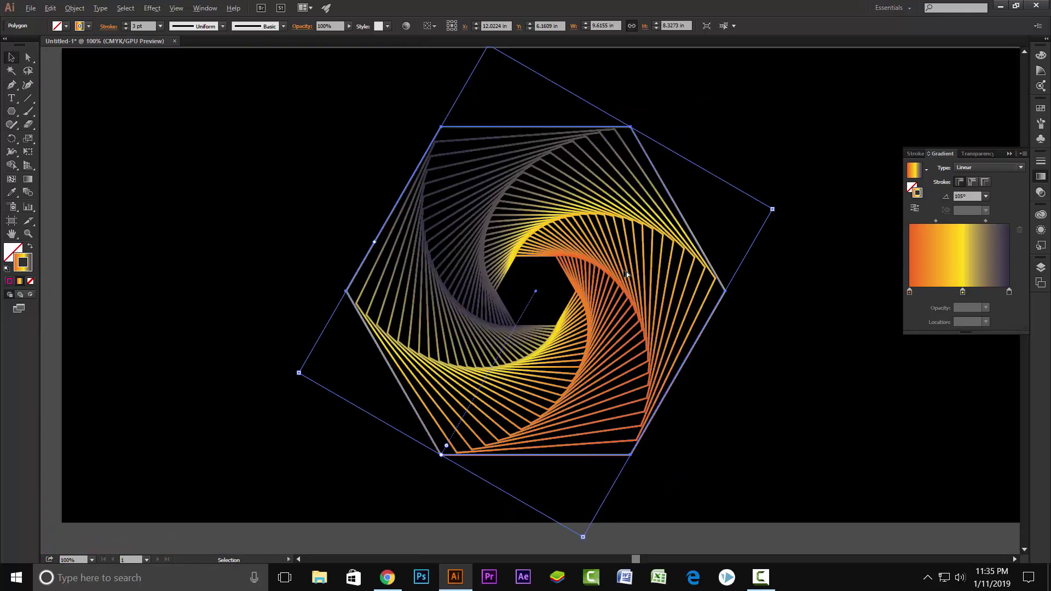
{"action": "scroll", "coordinate": [564, 243], "scroll_direction": "up", "scroll_amount": 1}
{"action": "scroll", "coordinate": [564, 244], "scroll_direction": "down", "scroll_amount": 3}
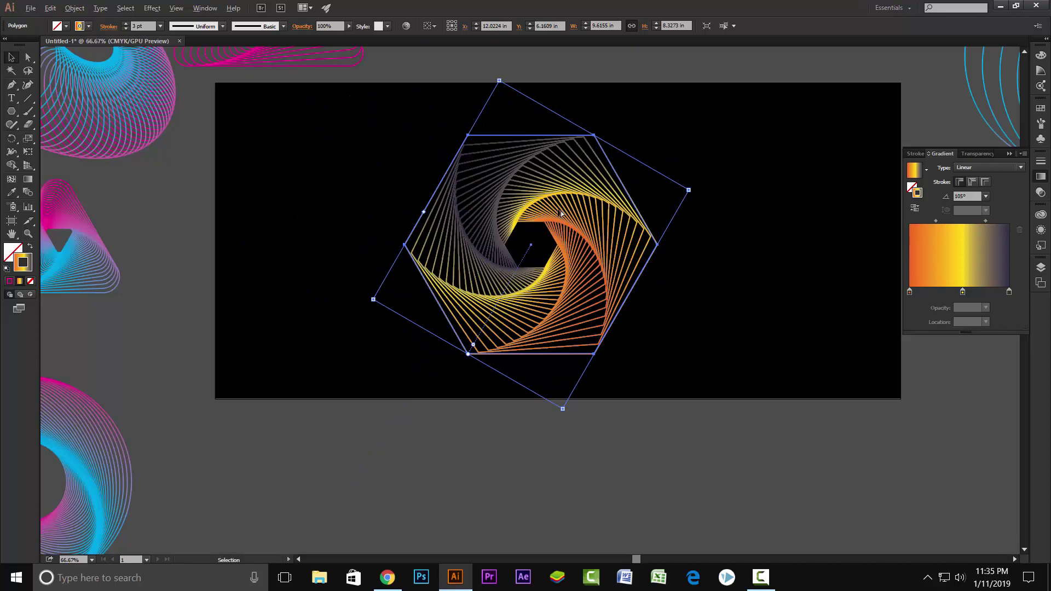
{"action": "scroll", "coordinate": [561, 214], "scroll_direction": "up", "scroll_amount": 2}
{"action": "scroll", "coordinate": [552, 215], "scroll_direction": "up", "scroll_amount": 1}
{"action": "scroll", "coordinate": [499, 188], "scroll_direction": "up", "scroll_amount": 1}
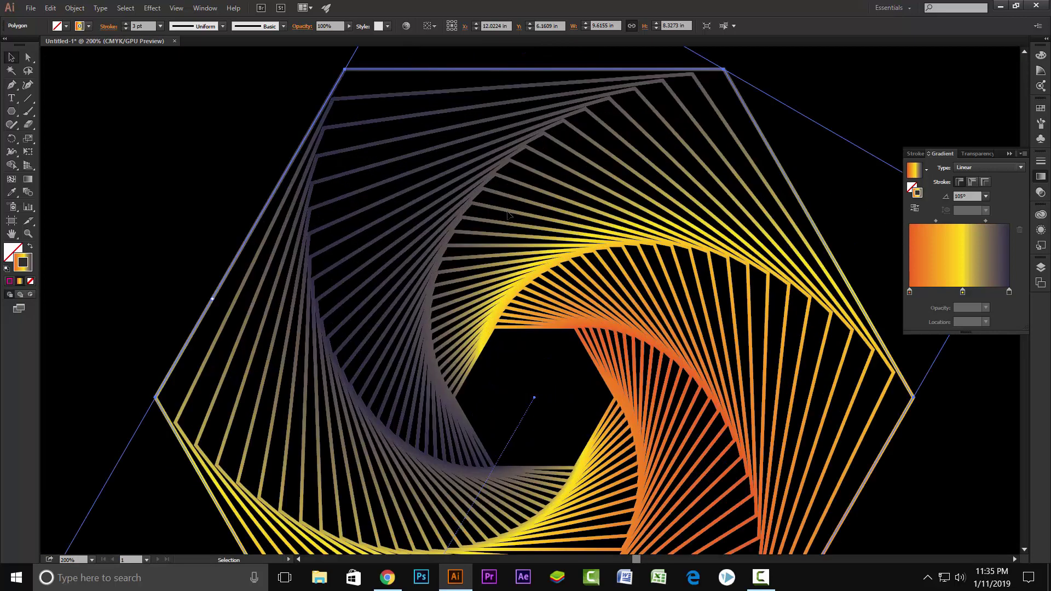
{"action": "scroll", "coordinate": [509, 218], "scroll_direction": "down", "scroll_amount": 3}
{"action": "scroll", "coordinate": [514, 222], "scroll_direction": "up", "scroll_amount": 2}
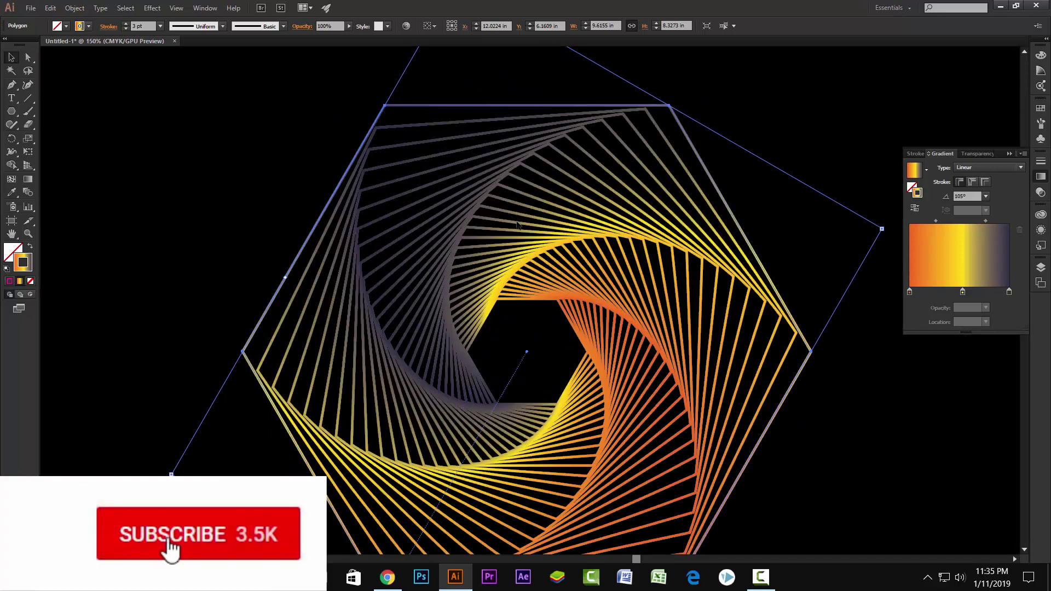
{"action": "scroll", "coordinate": [518, 224], "scroll_direction": "up", "scroll_amount": 1}
{"action": "scroll", "coordinate": [518, 224], "scroll_direction": "down", "scroll_amount": 1}
{"action": "scroll", "coordinate": [517, 218], "scroll_direction": "down", "scroll_amount": 2}
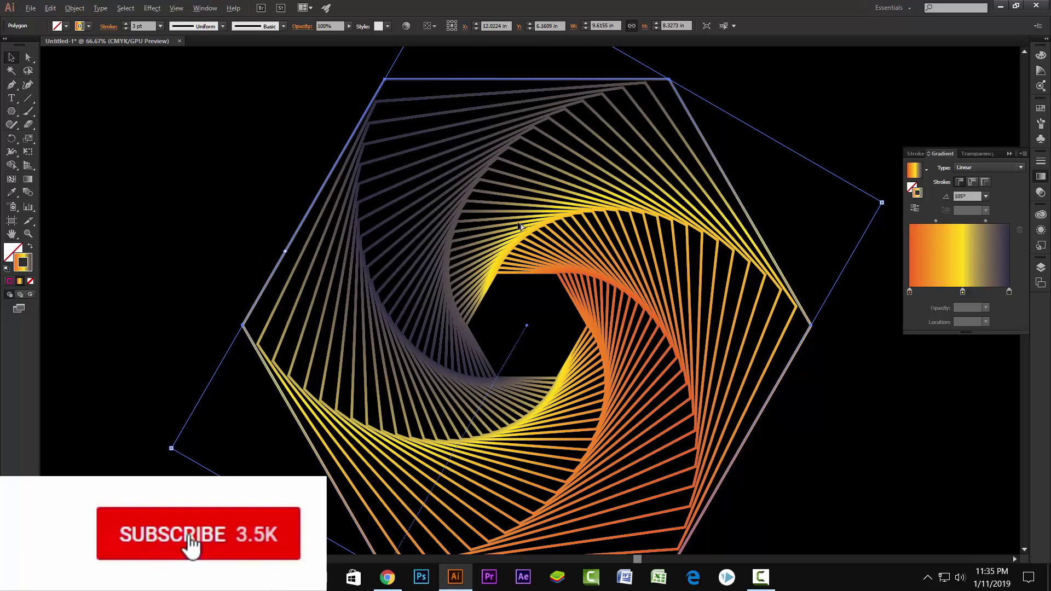
{"action": "scroll", "coordinate": [517, 203], "scroll_direction": "up", "scroll_amount": 2}
{"action": "scroll", "coordinate": [523, 249], "scroll_direction": "down", "scroll_amount": 1}
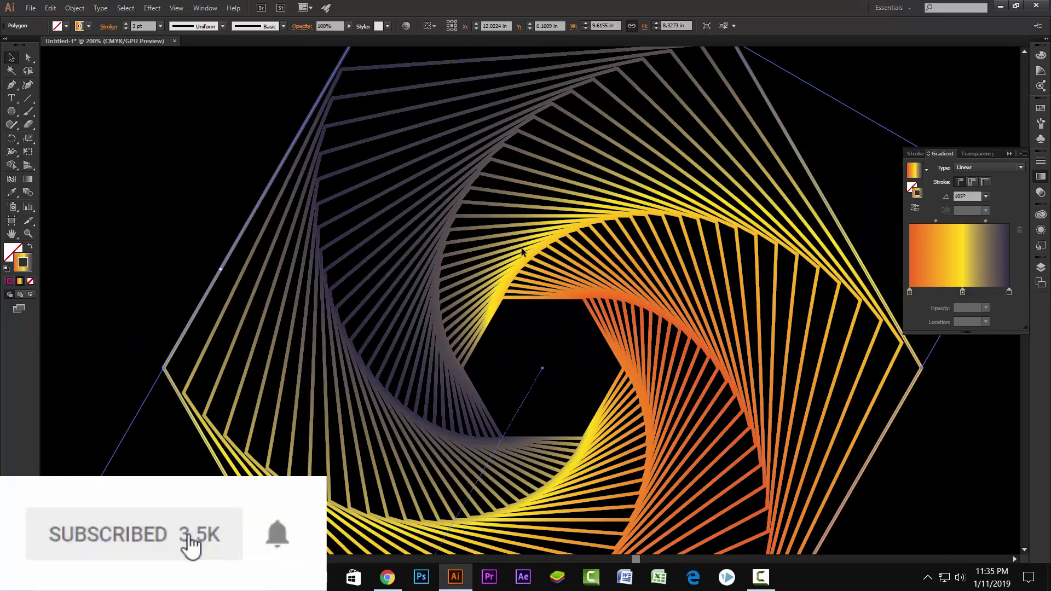
{"action": "scroll", "coordinate": [526, 248], "scroll_direction": "down", "scroll_amount": 1}
{"action": "scroll", "coordinate": [528, 248], "scroll_direction": "down", "scroll_amount": 1}
{"action": "scroll", "coordinate": [530, 246], "scroll_direction": "up", "scroll_amount": 2}
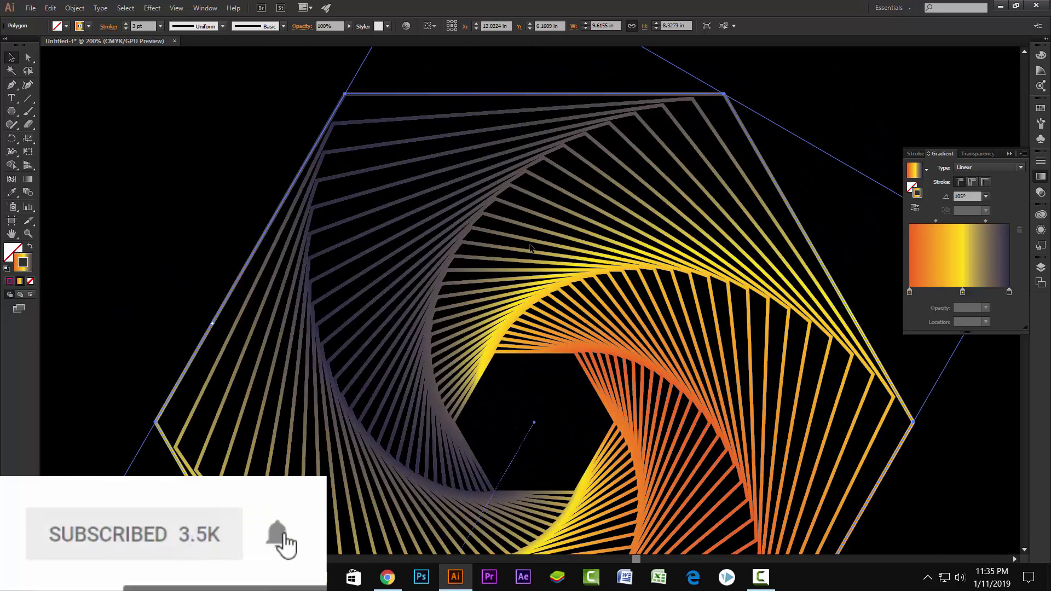